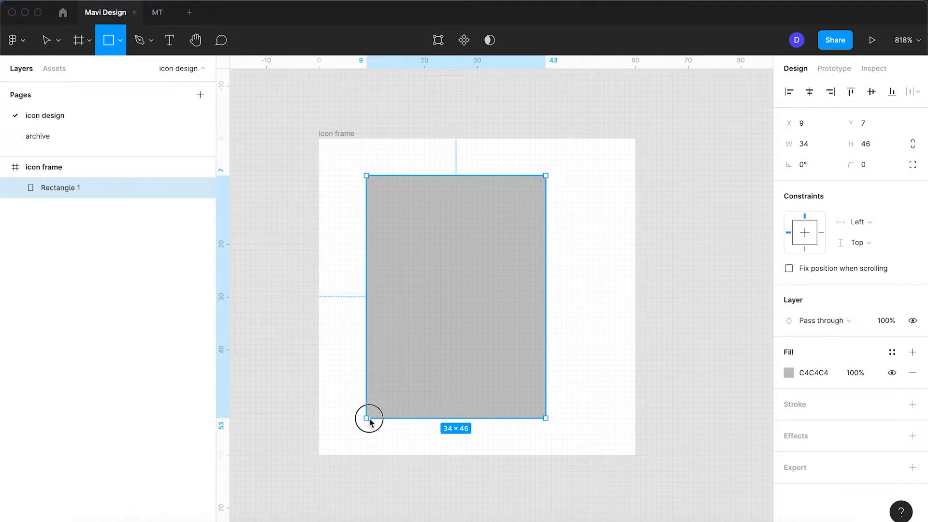
# - Center the rectangle horizontally in the icon frame and set both of its bottom corner radii to 8
pyautogui.click(810, 92)
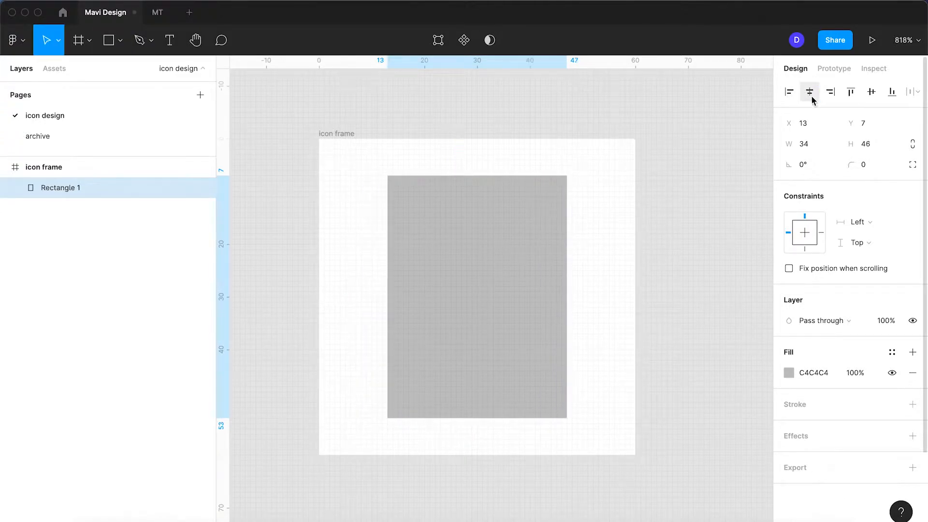
pyautogui.click(913, 166)
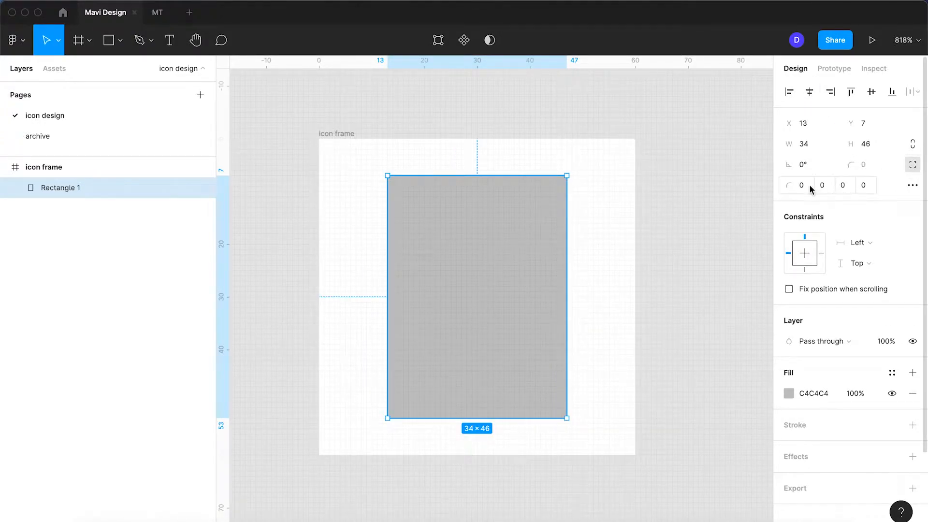
pyautogui.click(843, 187)
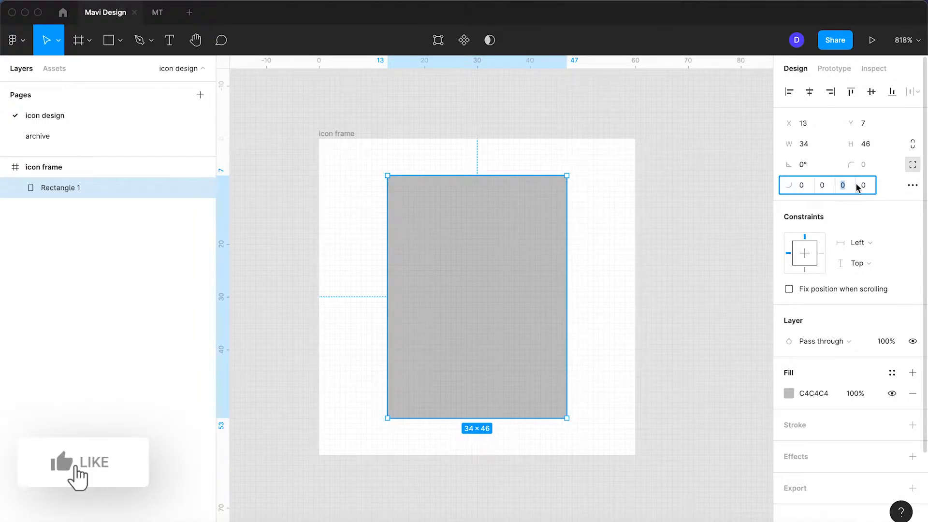
pyautogui.write('2')
pyautogui.press('Return')
pyautogui.write('8')
pyautogui.press('Return')
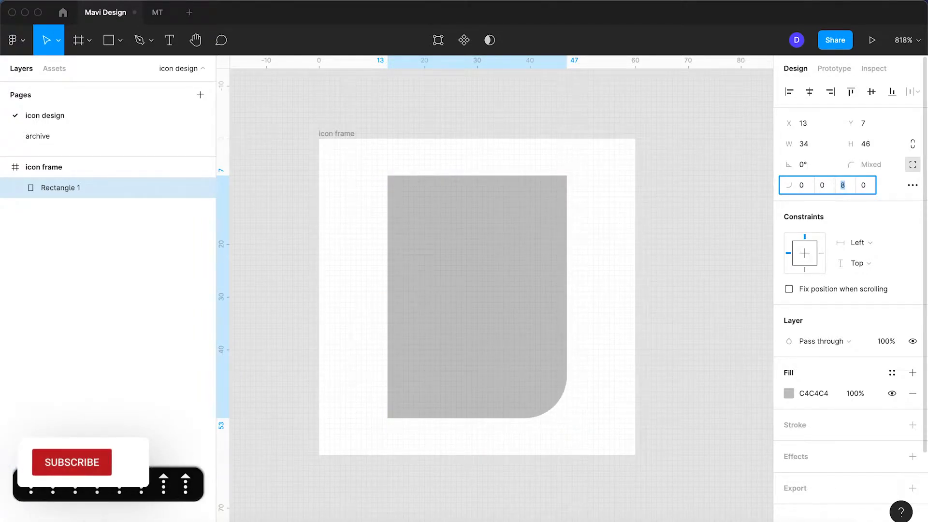
pyautogui.click(865, 187)
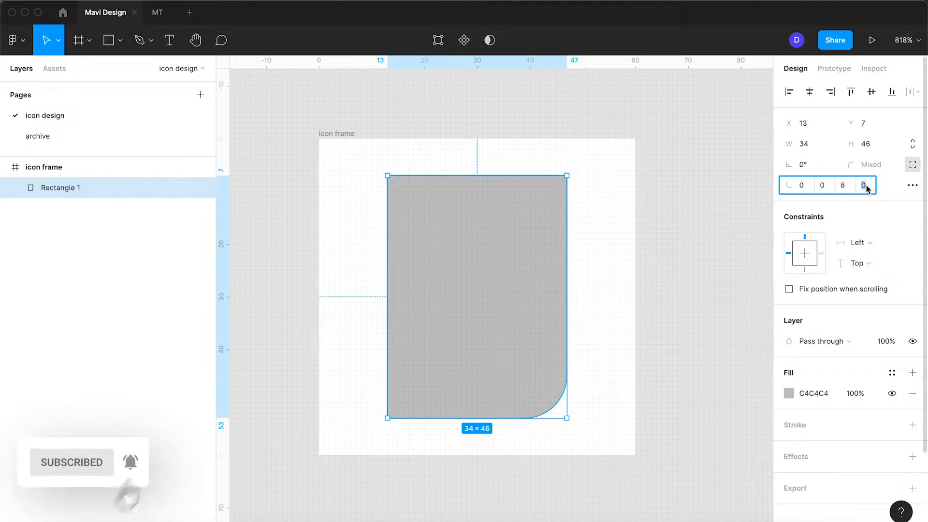
pyautogui.write('8')
pyautogui.press('Return')
pyautogui.click(607, 267)
pyautogui.click(510, 314)
pyautogui.click(696, 226)
# - Give the rounded rectangle a black inside stroke of 2 and remove its grey fill
pyautogui.scroll(5, 485, 201)
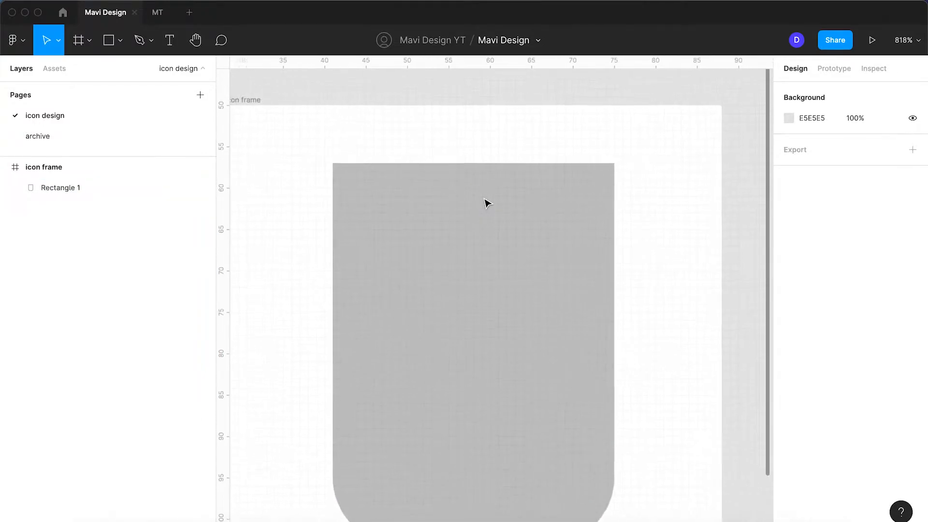
pyautogui.scroll(-3, 485, 202)
pyautogui.press('space')
pyautogui.moveTo(549, 281); pyautogui.dragTo(597, 263)
pyautogui.click(598, 263)
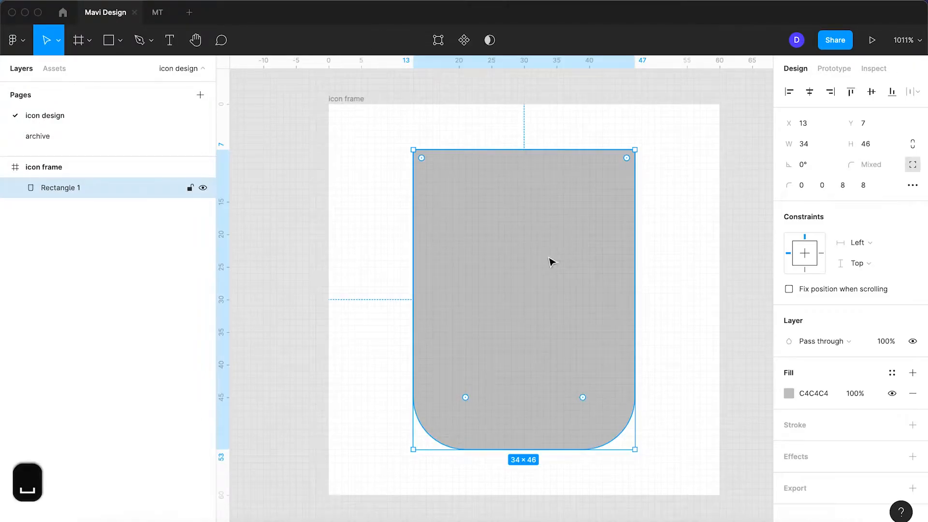
pyautogui.click(912, 425)
pyautogui.click(798, 467)
pyautogui.press('Up')
pyautogui.press('Return')
pyautogui.click(913, 393)
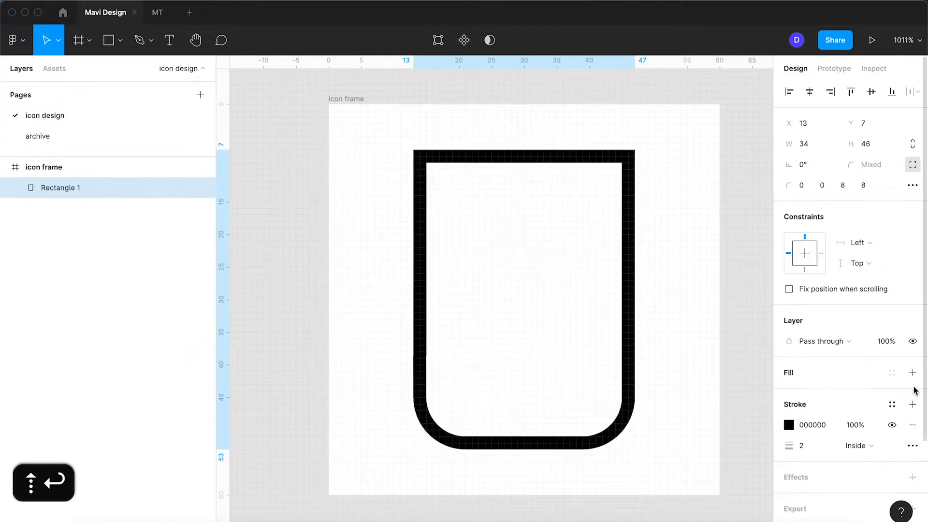
pyautogui.click(683, 259)
# - Duplicate the mug body outline 5 px to the right and rotate the copy 90° so its rounded end points right
pyautogui.click(631, 248)
pyautogui.press('space')
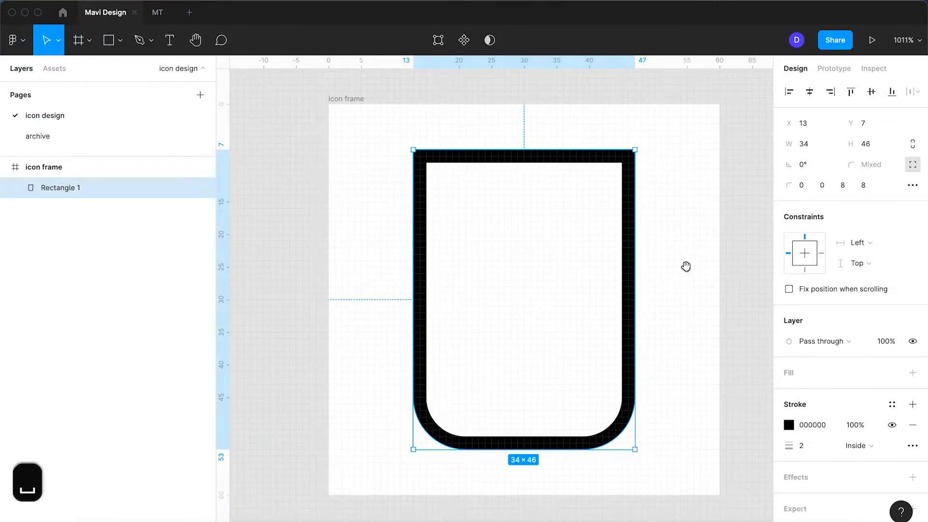
pyautogui.moveTo(686, 265); pyautogui.dragTo(619, 269)
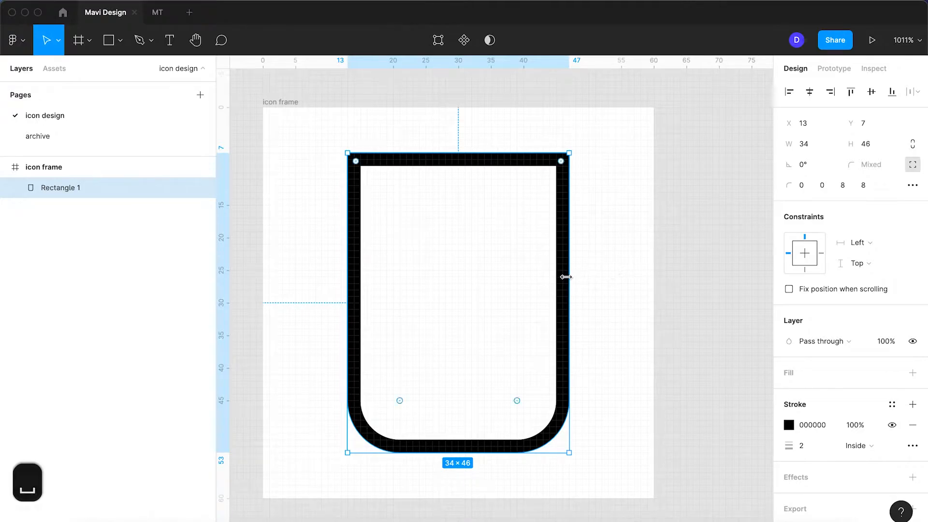
pyautogui.click(632, 277)
pyautogui.click(566, 267)
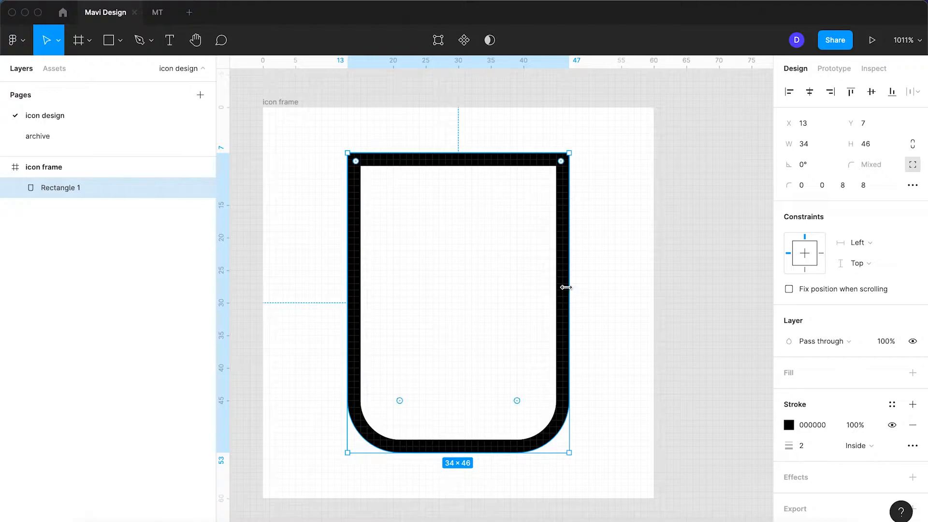
pyautogui.moveTo(566, 293); pyautogui.dragTo(598, 294)
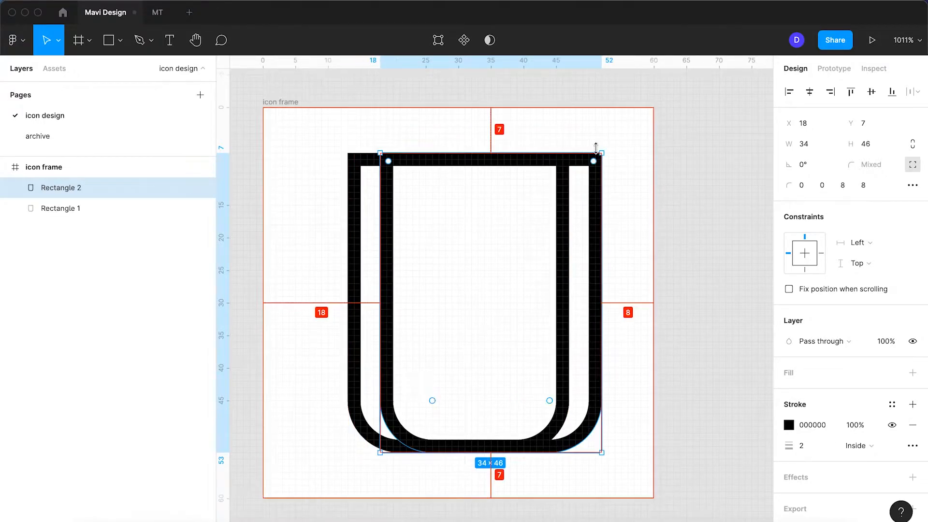
pyautogui.moveTo(533, 164); pyautogui.dragTo(443, 256)
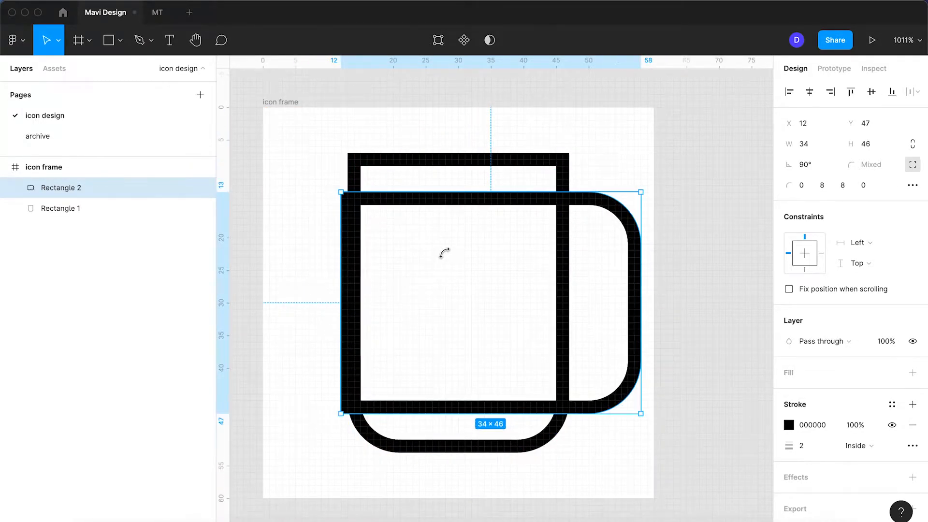
# - Resize the rotated copy to 26 × 12 as a handle whose straight side overlaps the mug's right wall
pyautogui.moveTo(483, 197); pyautogui.dragTo(484, 238)
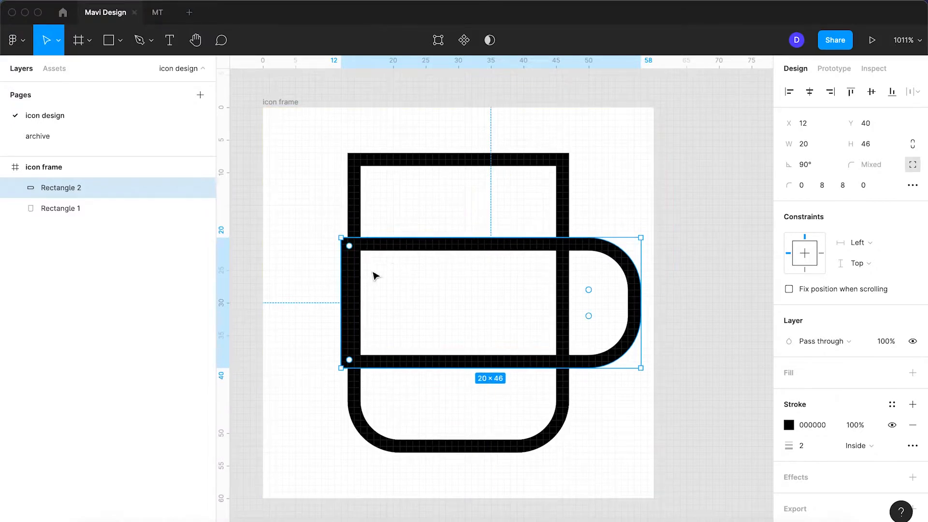
pyautogui.moveTo(340, 297); pyautogui.dragTo(560, 287)
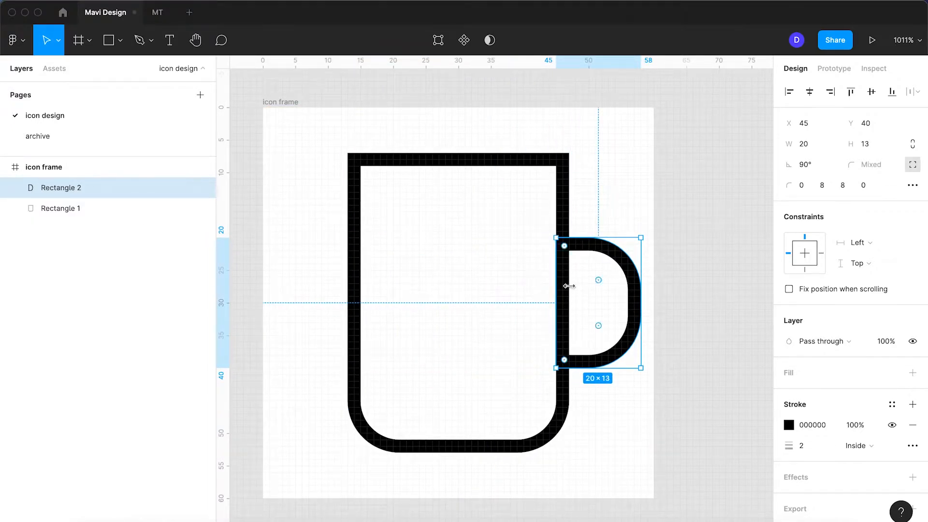
pyautogui.moveTo(636, 300); pyautogui.dragTo(629, 301)
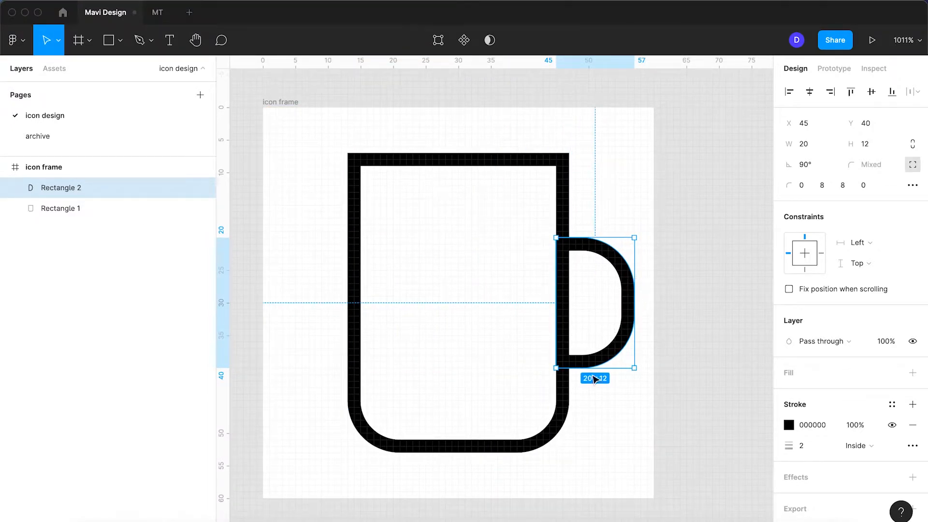
pyautogui.moveTo(592, 370); pyautogui.dragTo(591, 387)
# - Set both rounded outer corners of the handle to a radius of 5
pyautogui.click(824, 190)
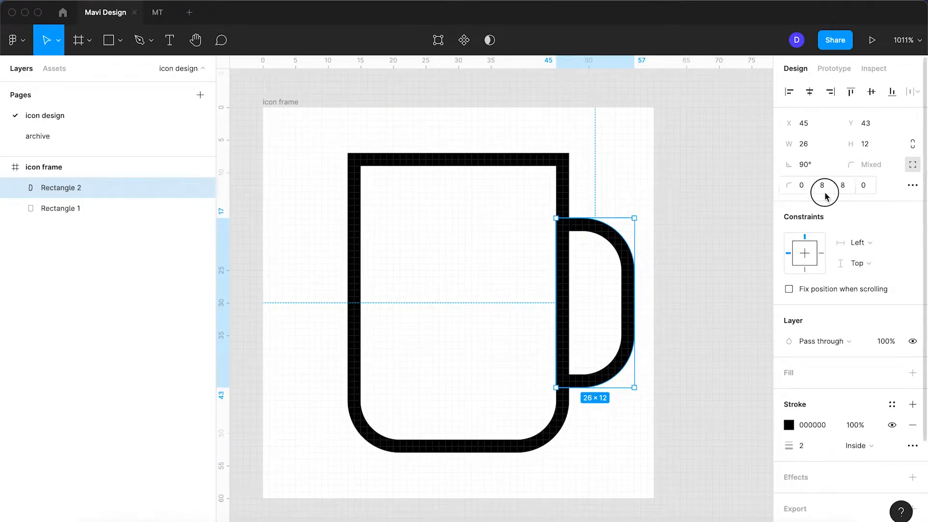
pyautogui.press('Down')
pyautogui.press('Down')
pyautogui.press('Down')
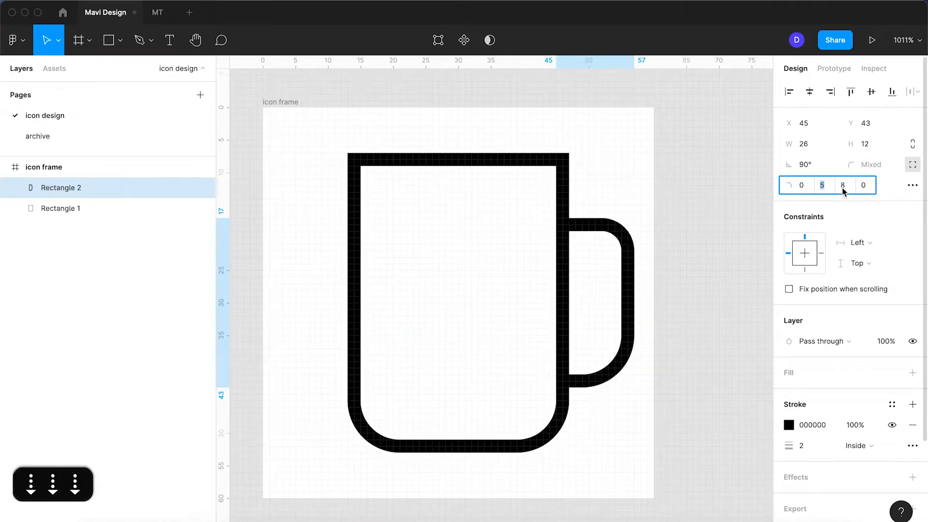
pyautogui.click(844, 189)
pyautogui.press('Down')
pyautogui.press('Down')
pyautogui.press('Down')
pyautogui.press('Return')
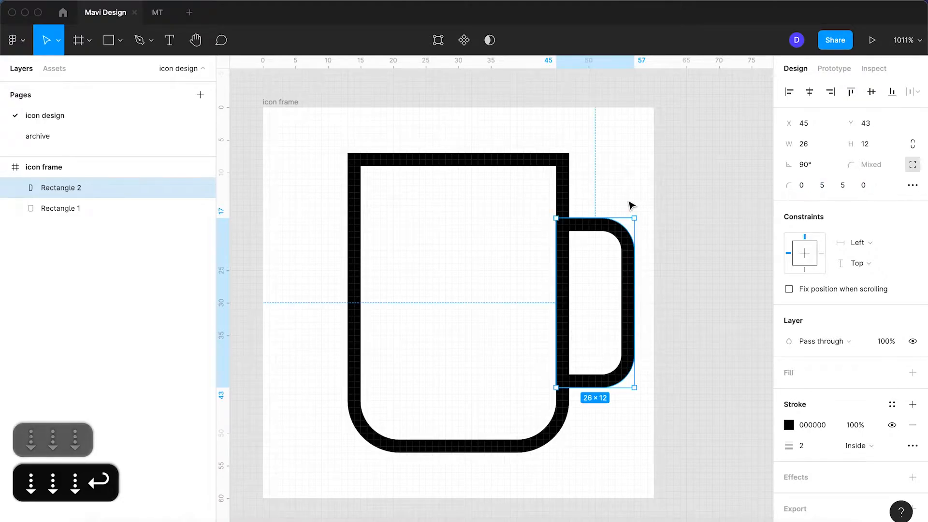
# - Select the mug body and handle together and shift them 2 px to the left
pyautogui.keyDown('shift'); pyautogui.click(563, 182); pyautogui.keyUp('shift')
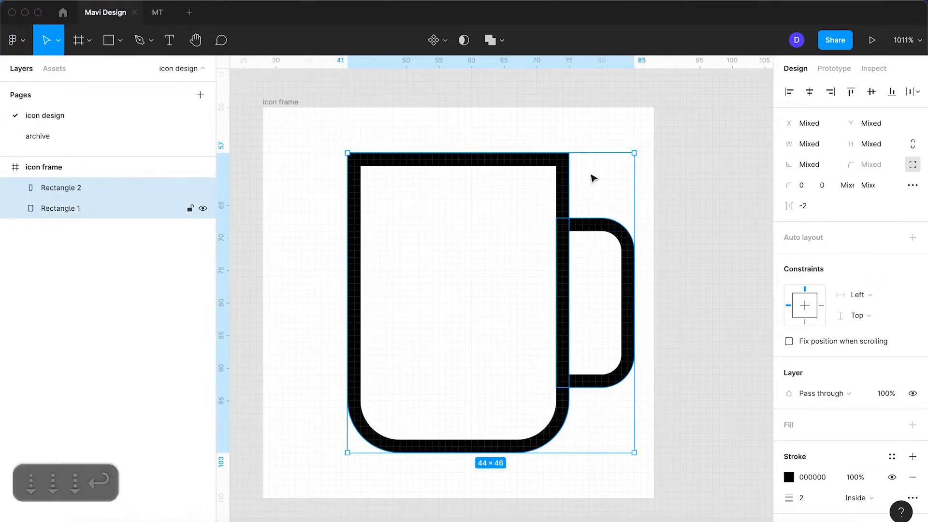
pyautogui.click(686, 266)
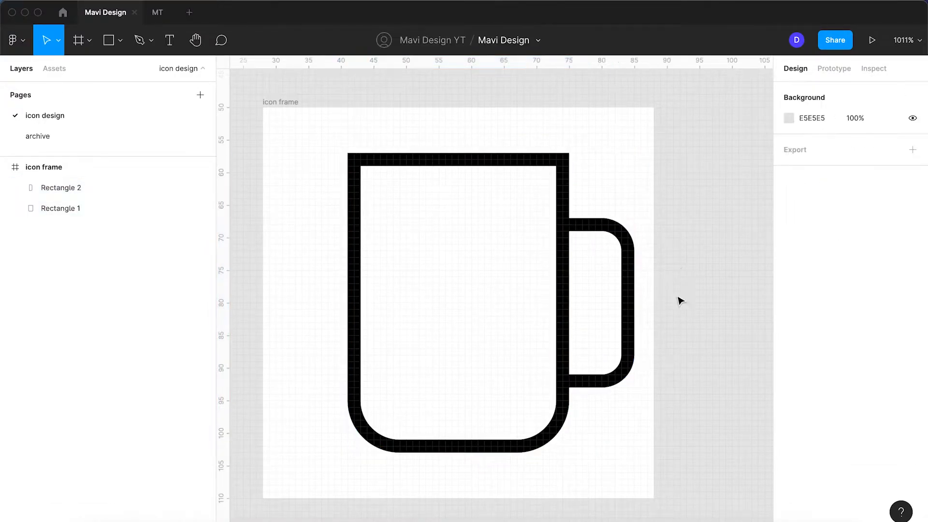
pyautogui.moveTo(648, 456); pyautogui.dragTo(362, 205)
pyautogui.press('Left')
pyautogui.press('Left')
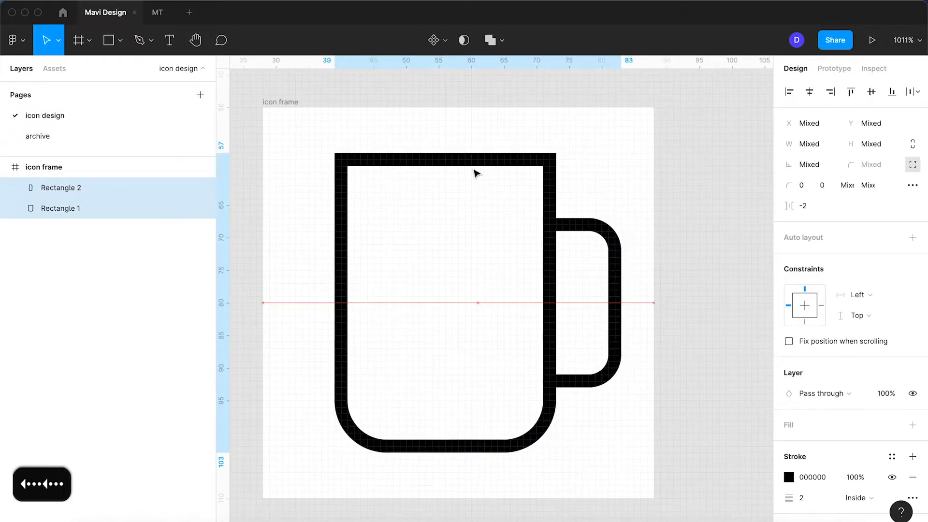
pyautogui.click(605, 175)
pyautogui.click(610, 266)
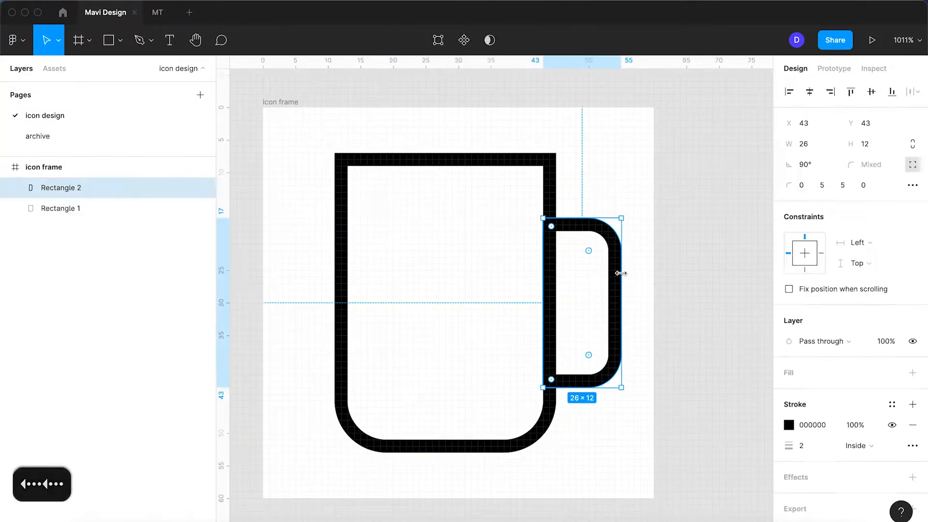
pyautogui.moveTo(617, 283); pyautogui.dragTo(594, 305)
pyautogui.click(669, 299)
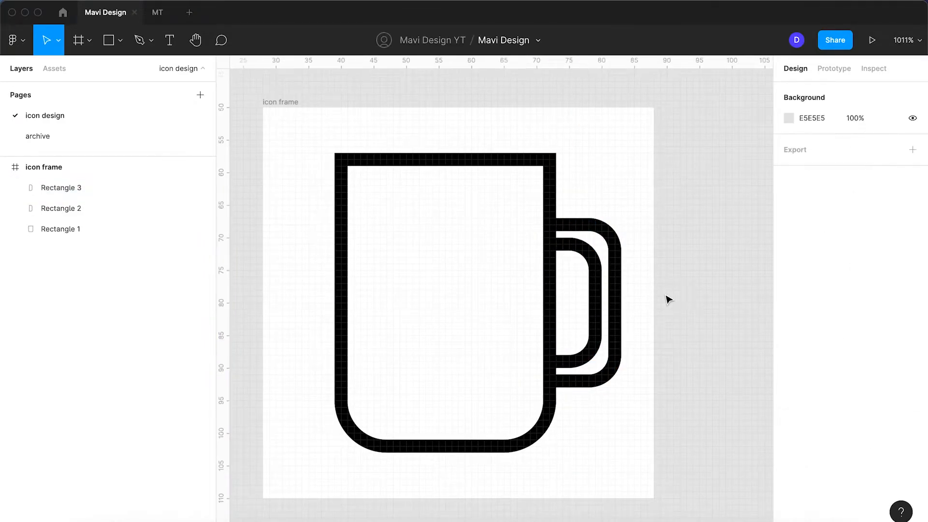
pyautogui.click(599, 307)
pyautogui.press('BackSpace')
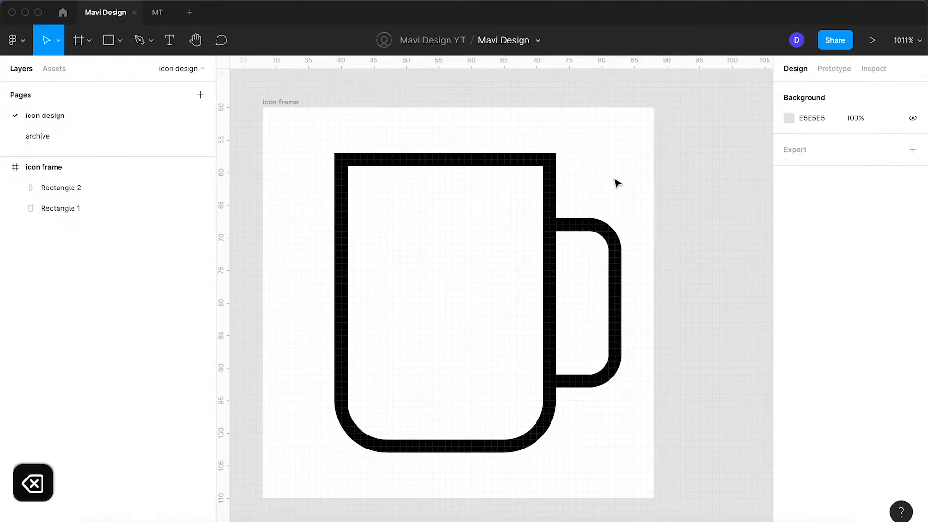
# - Draw an 11 × 26 rectangle inside the mug body, aligned with the handle's top and bottom edges
pyautogui.press('space')
pyautogui.moveTo(587, 177); pyautogui.dragTo(647, 183)
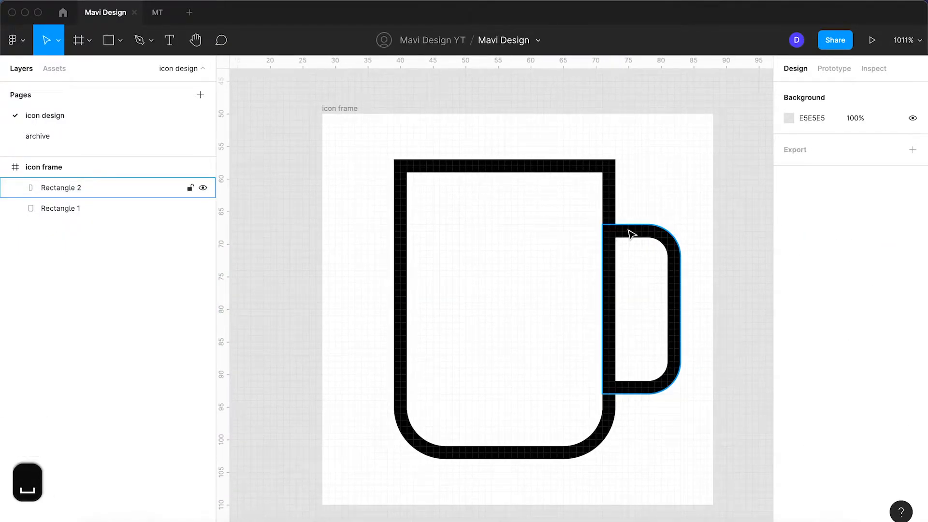
pyautogui.click(650, 230)
pyautogui.click(109, 40)
pyautogui.moveTo(576, 231)
pyautogui.mouseDown()
pyautogui.moveTo(497, 324)
pyautogui.moveTo(503, 389)
pyautogui.mouseUp()
pyautogui.moveTo(546, 231); pyautogui.dragTo(547, 223)
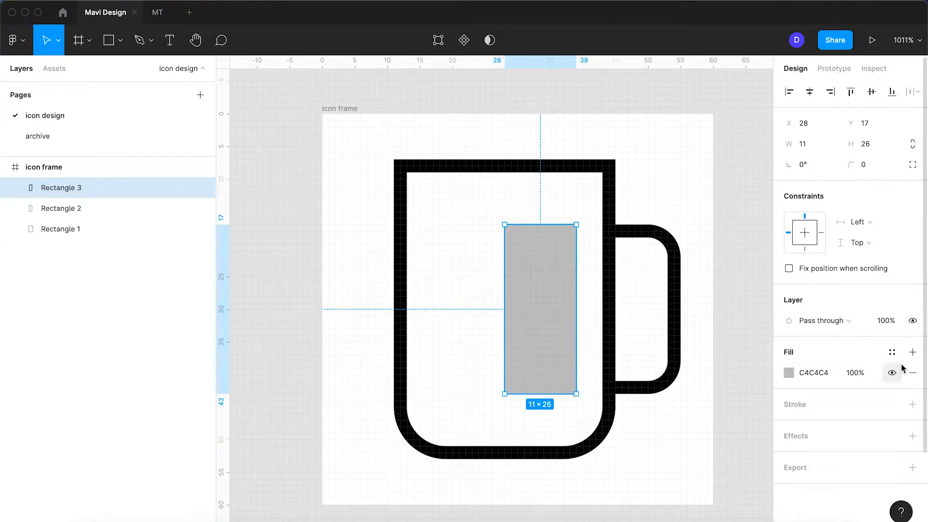
# - Remove the inner rectangle's fill and give it a black inside stroke of 2
pyautogui.click(912, 372)
pyautogui.click(912, 384)
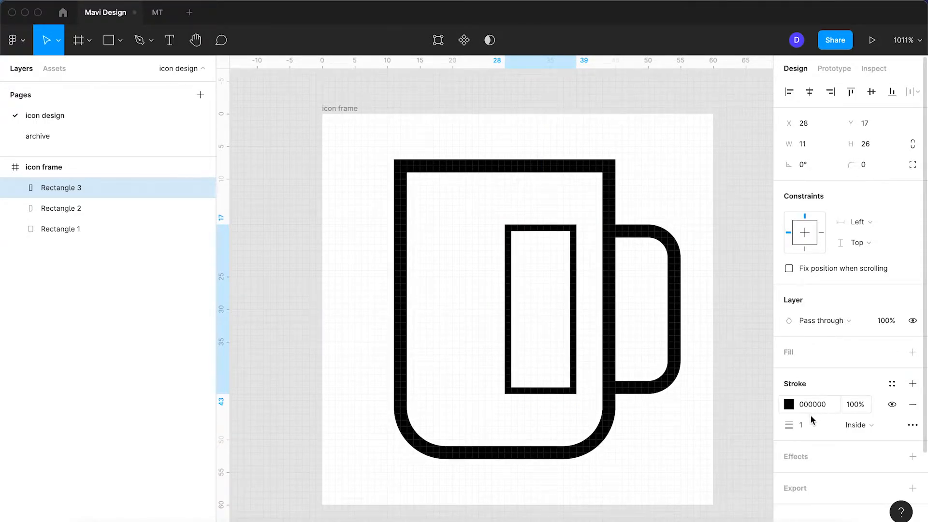
pyautogui.press('Up')
pyautogui.press('Return')
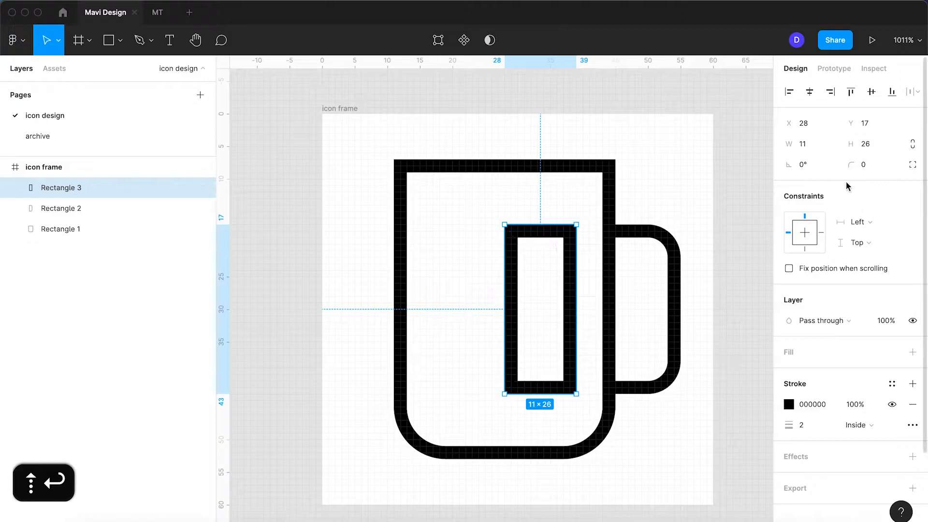
# - Round all corners of the inner rectangle to a radius of 4
pyautogui.press('Up')
pyautogui.press('Up')
pyautogui.press('Up')
pyautogui.press('Up')
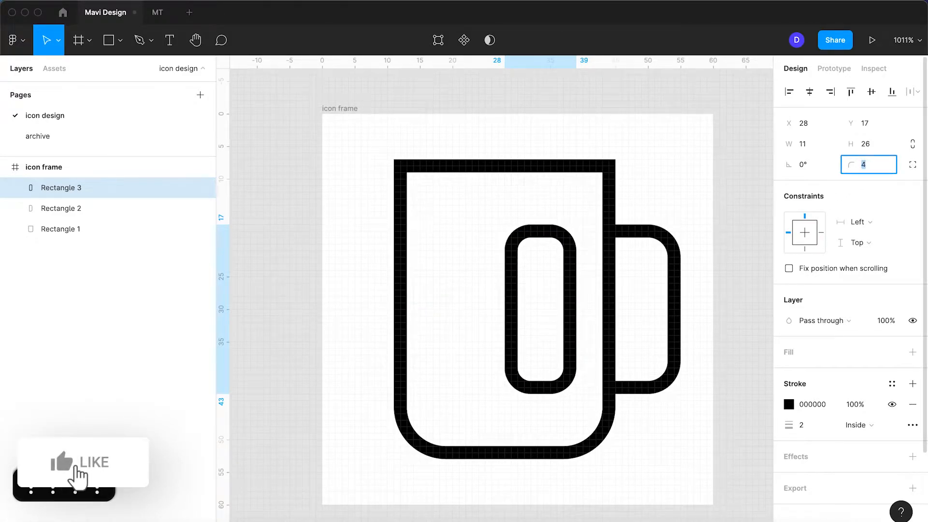
pyautogui.press('Return')
pyautogui.click(532, 198)
# - Nudge the inner rectangle 1 px right and duplicate it onto the mug's left wall at X 11
pyautogui.click(568, 251)
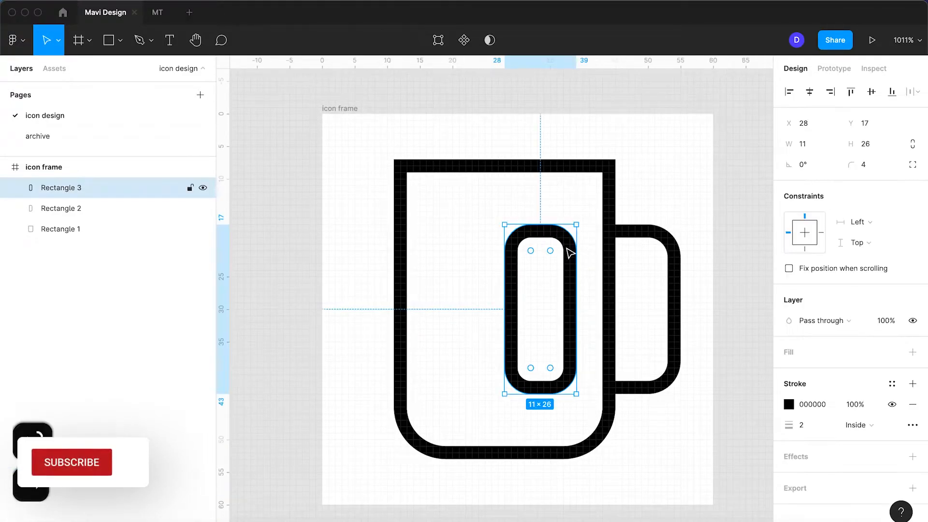
pyautogui.press('Right')
pyautogui.moveTo(576, 269); pyautogui.dragTo(459, 273)
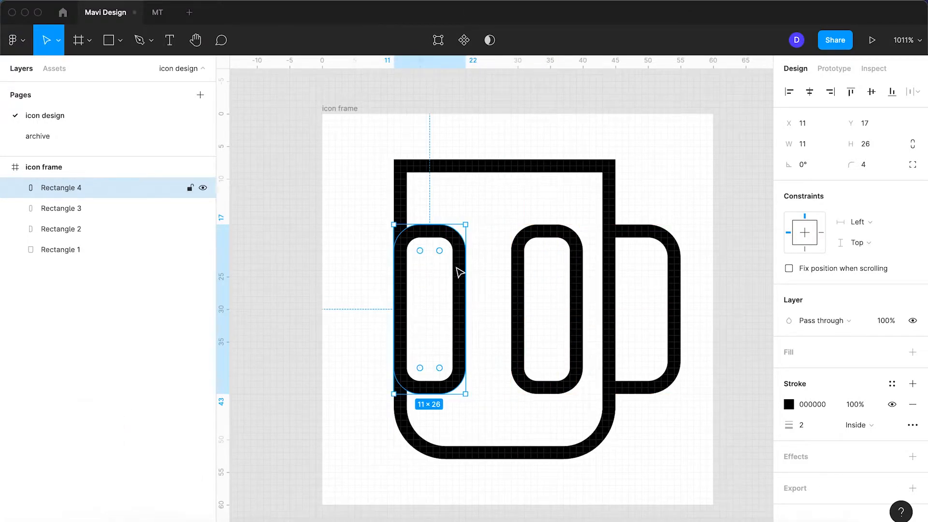
# - Set the right inner rectangle's corner radius to 5 and nudge it 1 px right to X 30
pyautogui.click(576, 257)
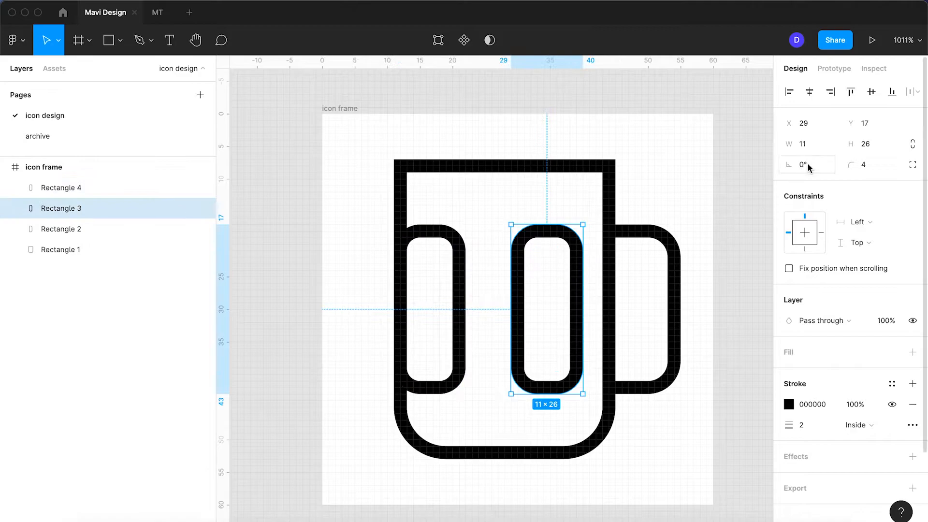
pyautogui.click(667, 257)
pyautogui.click(674, 254)
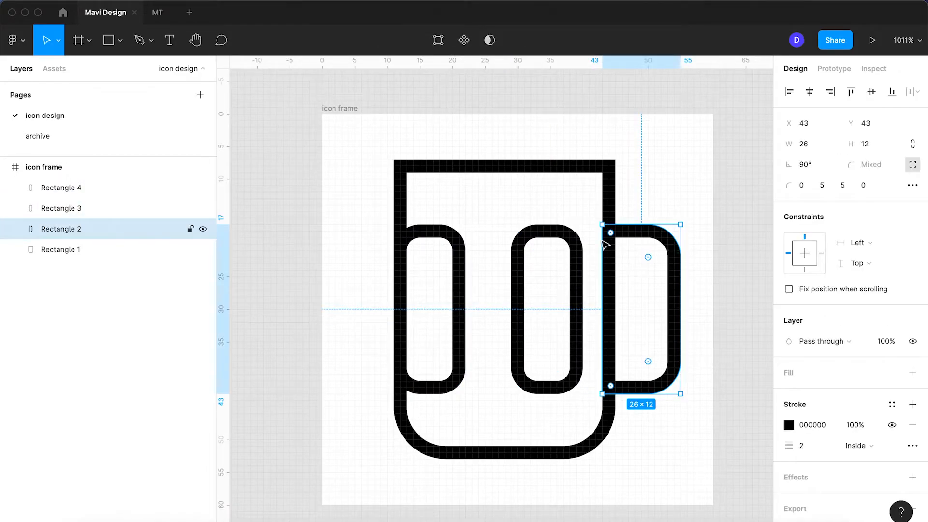
pyautogui.click(571, 253)
pyautogui.click(868, 166)
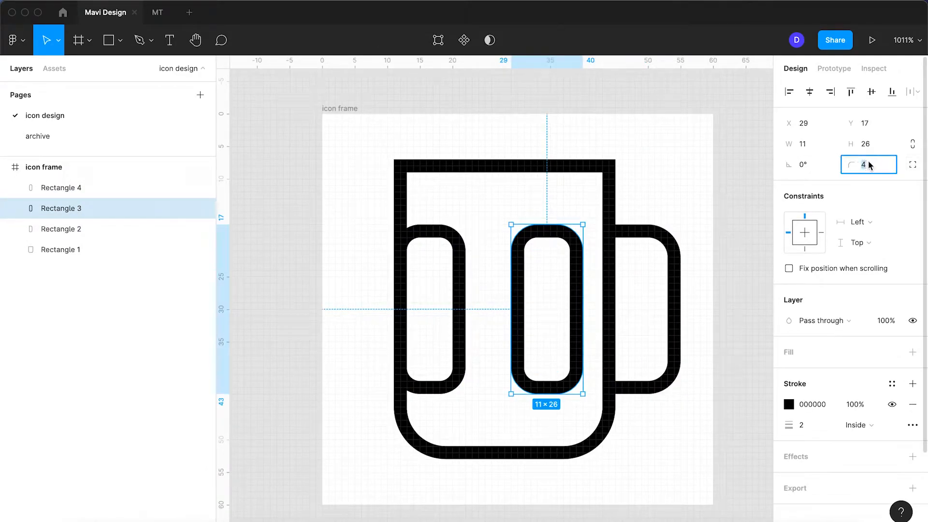
pyautogui.press('Up')
pyautogui.press('Return')
pyautogui.press('Right')
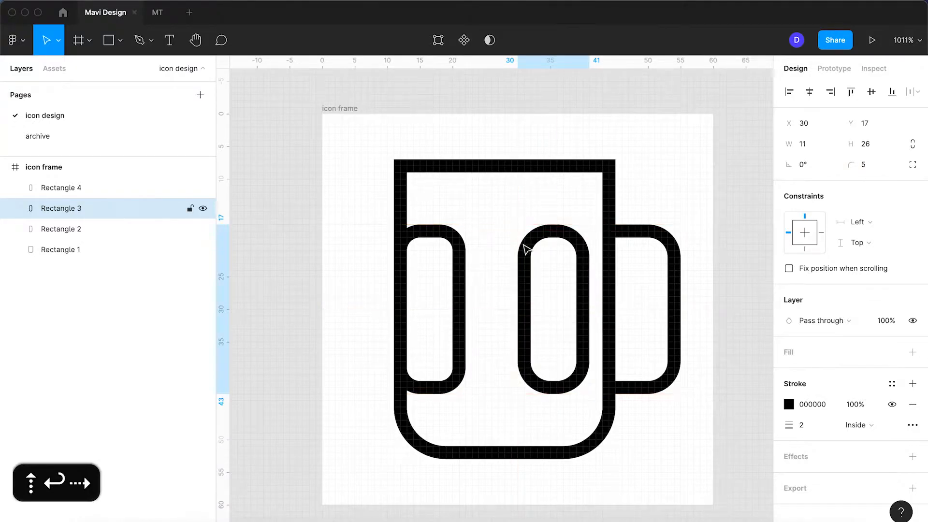
# - Delete the duplicate inner rectangle on the mug's left wall
pyautogui.click(454, 249)
pyautogui.press('BackSpace')
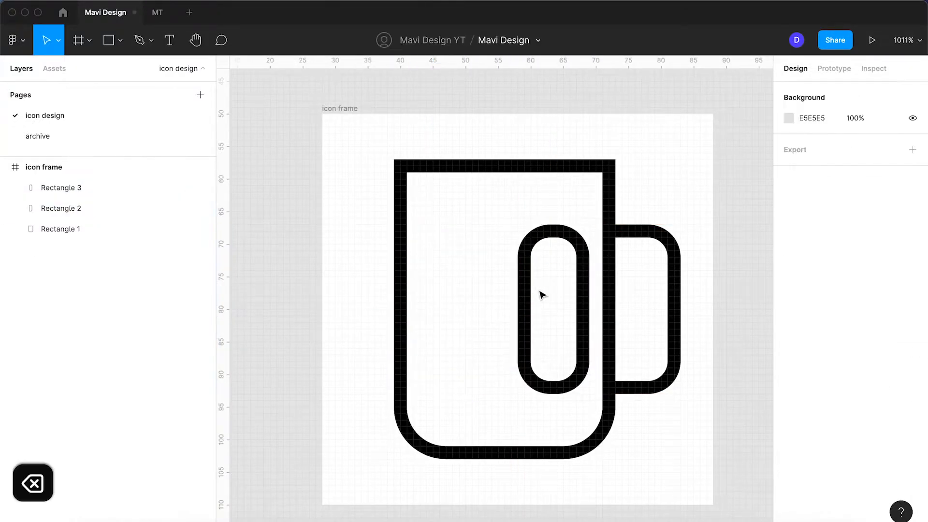
pyautogui.click(529, 293)
pyautogui.moveTo(518, 293); pyautogui.dragTo(492, 290)
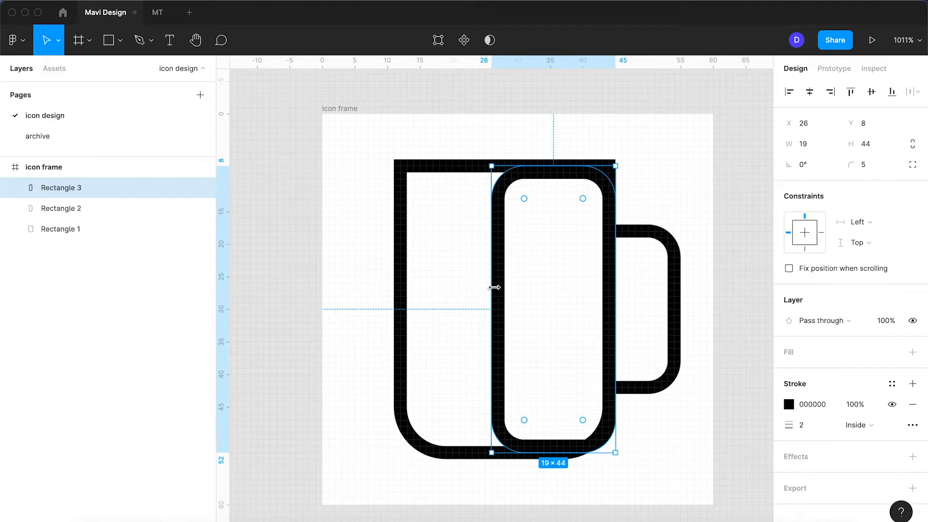
pyautogui.press('super+y')
pyautogui.press('super+y')
pyautogui.press('super+z')
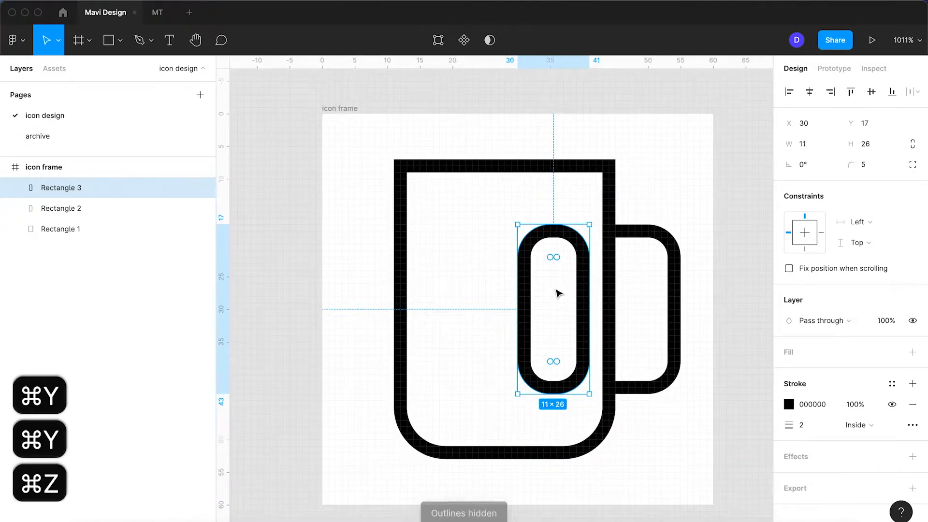
# - Narrow the inner rectangle beside the handle to 10 × 26 at X 31 and delete the wider copy next to it
pyautogui.moveTo(590, 306); pyautogui.dragTo(525, 291)
pyautogui.click(674, 193)
pyautogui.click(572, 285)
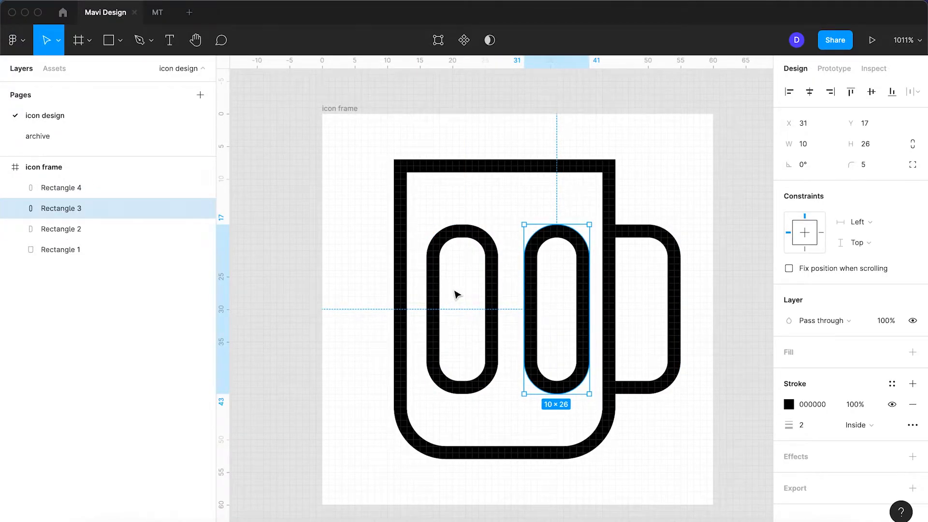
pyautogui.click(494, 289)
pyautogui.press('BackSpace')
# - Duplicate the 10 × 26 inner rectangle to its left at X 19, Y 17
pyautogui.click(535, 301)
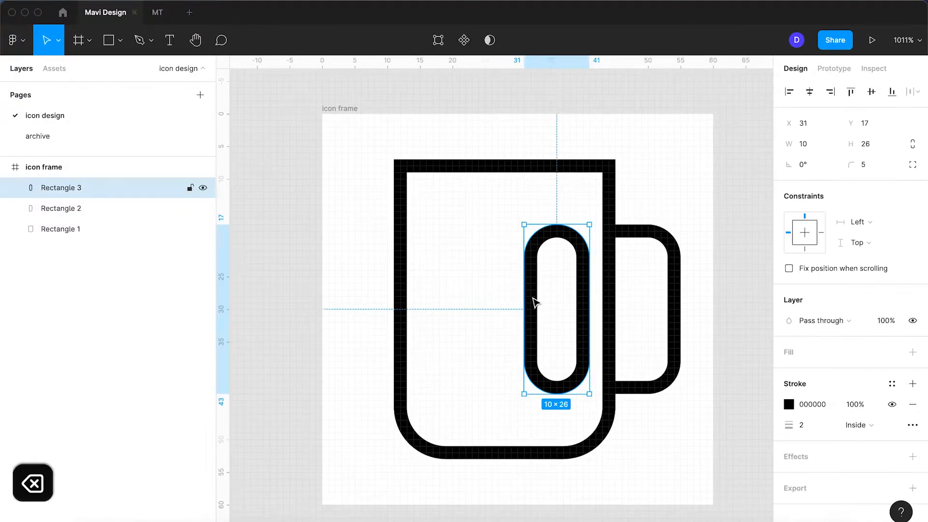
pyautogui.moveTo(537, 302); pyautogui.dragTo(453, 306)
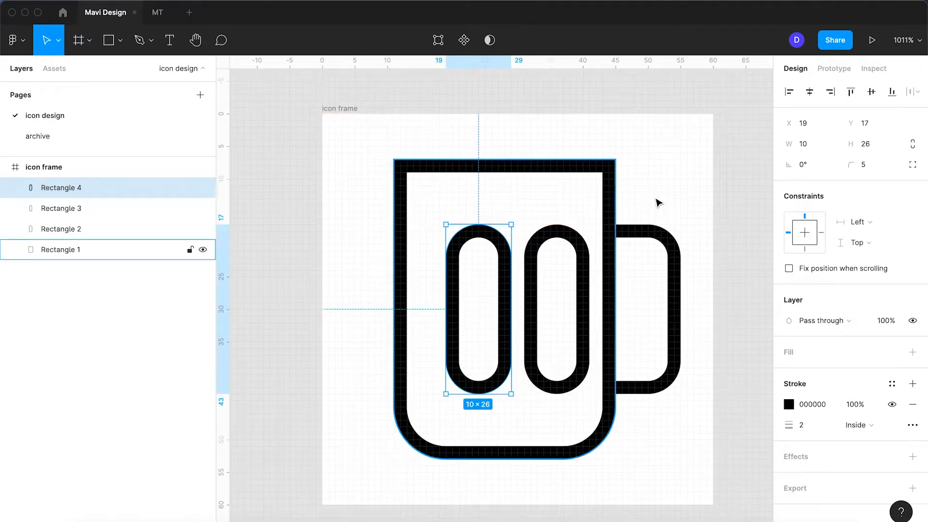
# - Duplicate the mug handle across the mug's left wall at X 5, level with the original
pyautogui.click(655, 248)
pyautogui.click(669, 244)
pyautogui.moveTo(677, 261); pyautogui.dragTo(427, 266)
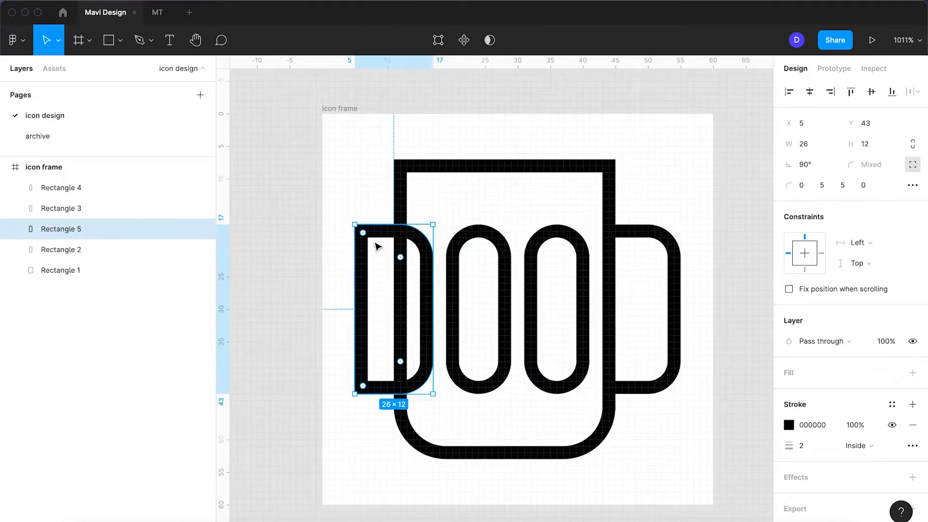
# - Open the handle copy's path by adding a midpoint on its straight left side and deleting it, and finish vector editing
pyautogui.doubleClick(377, 236)
pyautogui.click(355, 309)
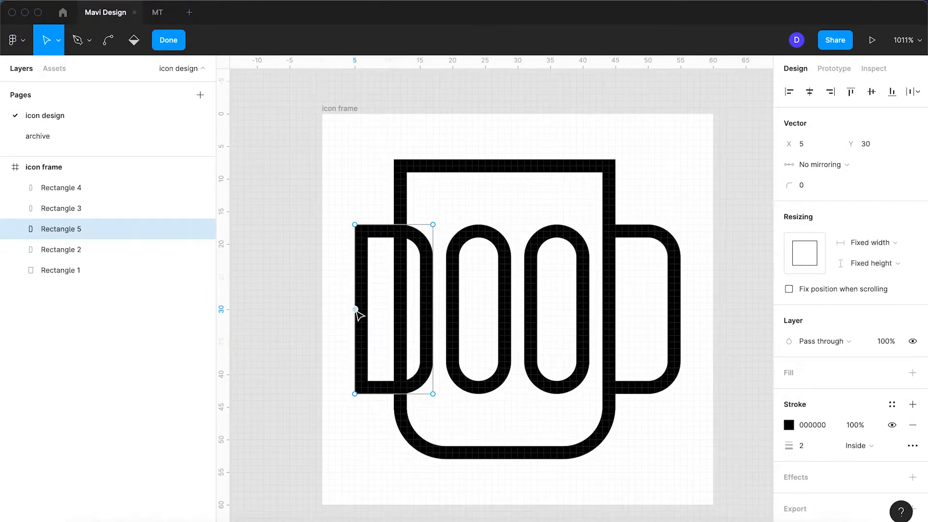
pyautogui.press('BackSpace')
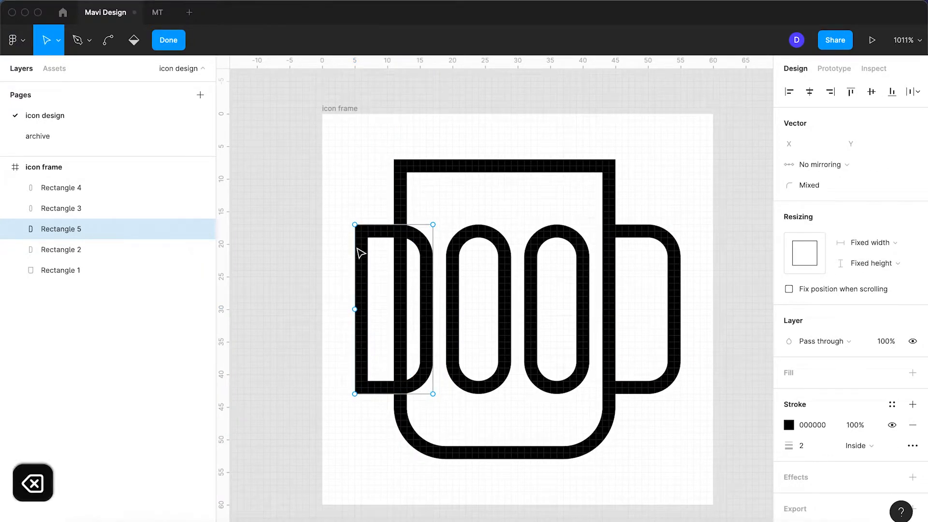
pyautogui.click(356, 310)
pyautogui.press('BackSpace')
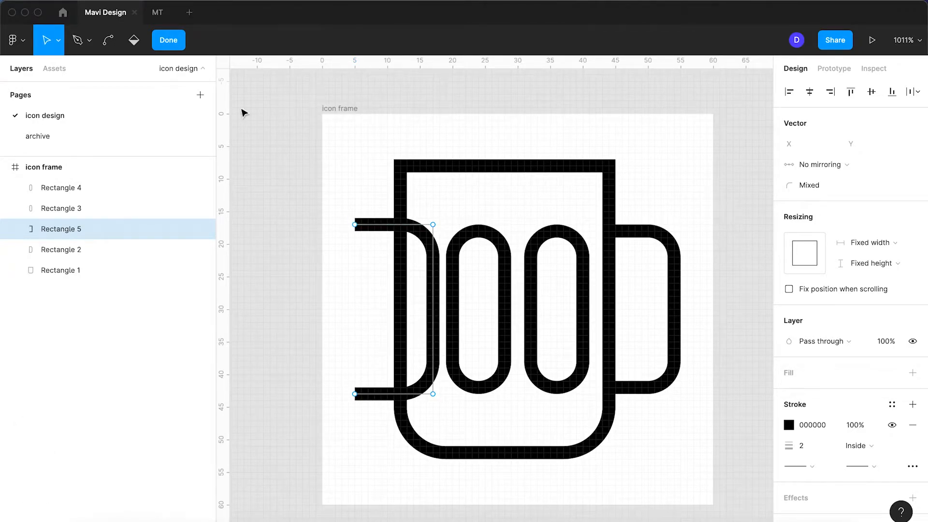
pyautogui.click(163, 39)
# - Resize the open path to span Y 18 to 42, trim its left end to X 12 and pull its right edge in 1 px
pyautogui.moveTo(385, 225); pyautogui.dragTo(387, 232)
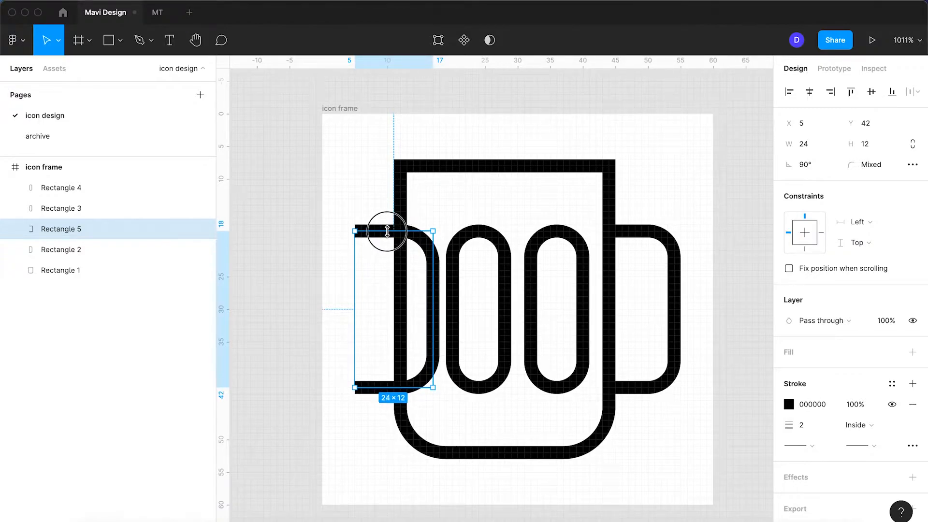
pyautogui.moveTo(356, 279); pyautogui.dragTo(397, 278)
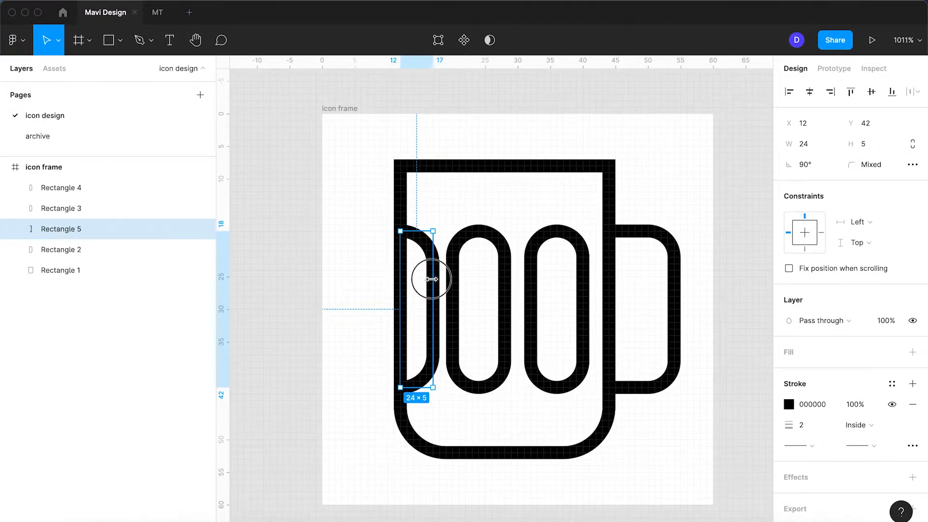
pyautogui.moveTo(432, 278); pyautogui.dragTo(427, 279)
pyautogui.click(342, 263)
pyautogui.scroll(-5, 421, 231)
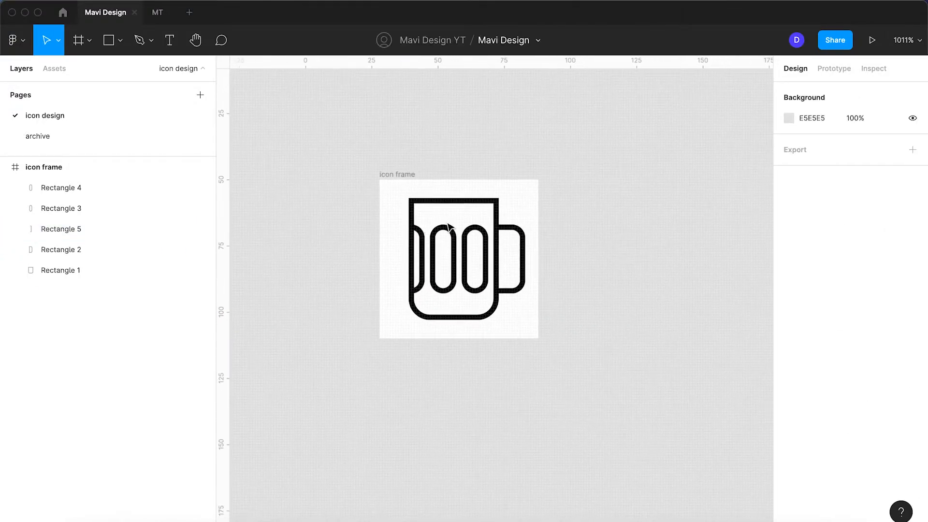
# - Draw a rectangle inside the mug body and adjust its edges to 28 × 30 at X 14, Y 20
pyautogui.scroll(4, 451, 207)
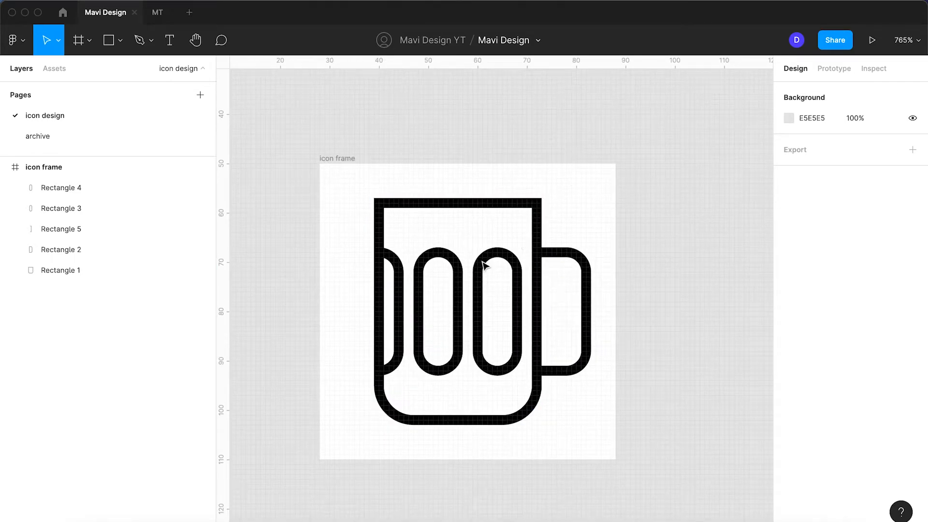
pyautogui.scroll(3, 498, 257)
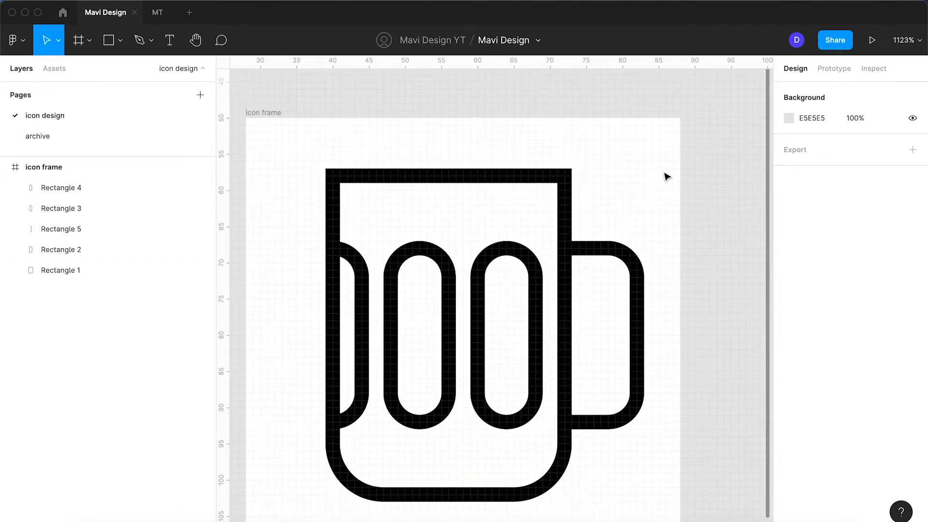
pyautogui.click(109, 40)
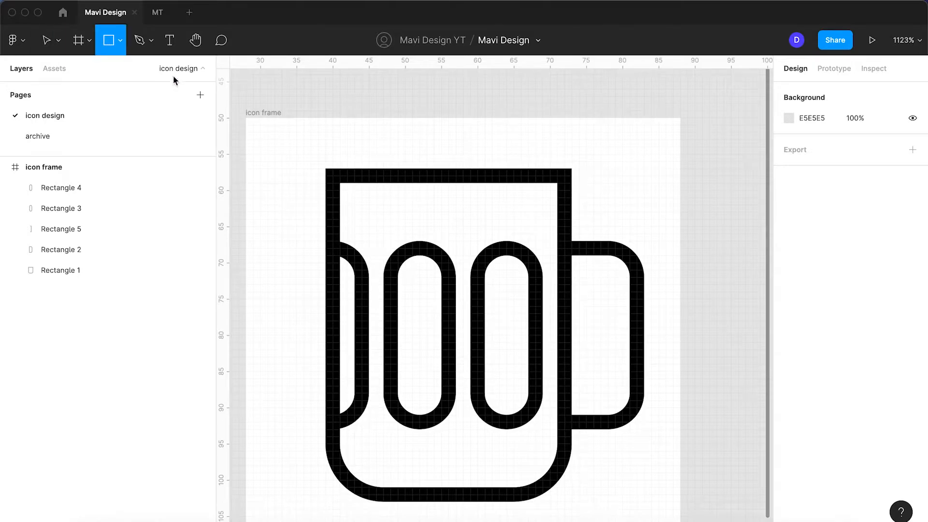
pyautogui.moveTo(535, 219)
pyautogui.mouseDown()
pyautogui.moveTo(356, 429)
pyautogui.moveTo(352, 459)
pyautogui.mouseUp()
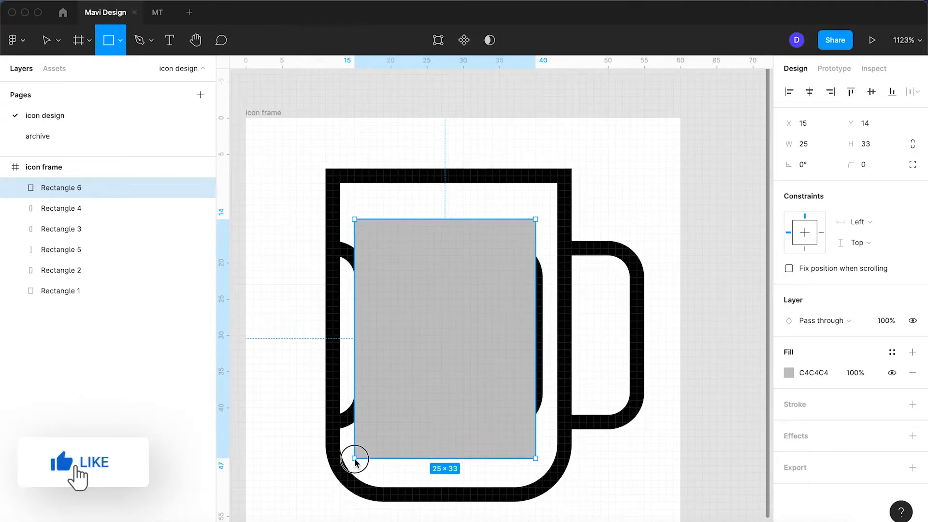
pyautogui.moveTo(536, 333); pyautogui.dragTo(550, 333)
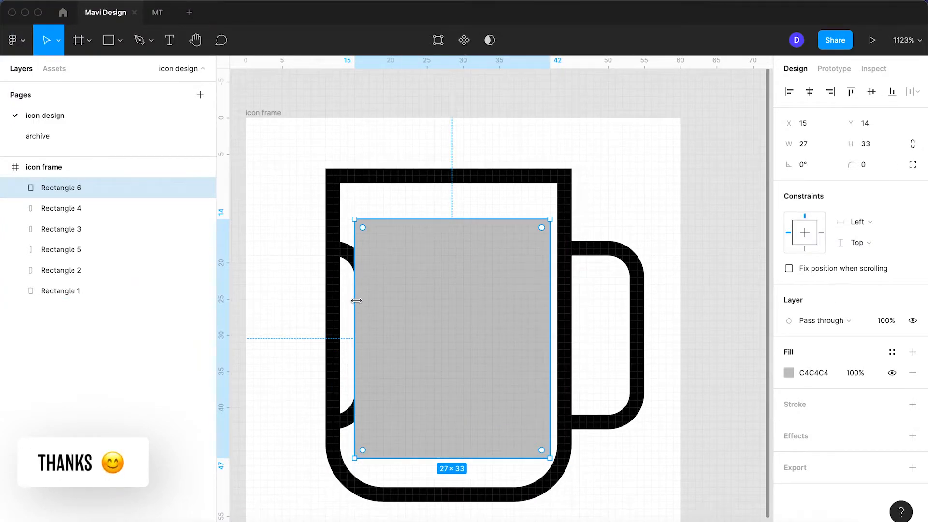
pyautogui.moveTo(354, 302); pyautogui.dragTo(347, 302)
pyautogui.moveTo(457, 458); pyautogui.dragTo(458, 481)
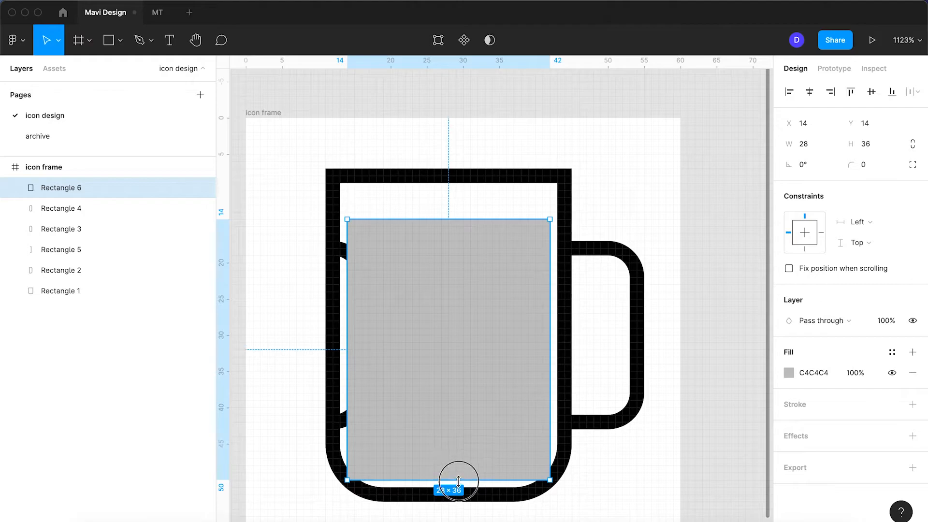
pyautogui.moveTo(470, 220); pyautogui.dragTo(470, 264)
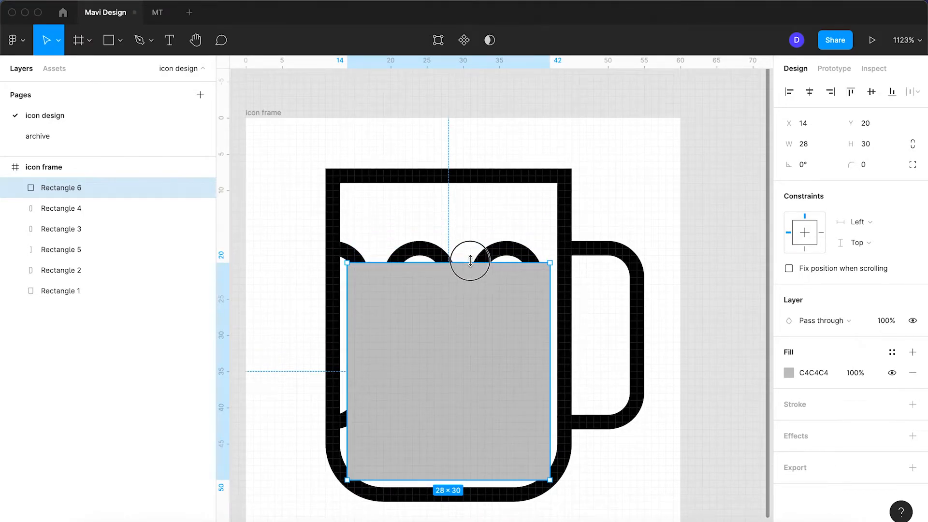
# - Round only the two bottom corners of the 28 × 30 rectangle to a radius of 5
pyautogui.click(913, 166)
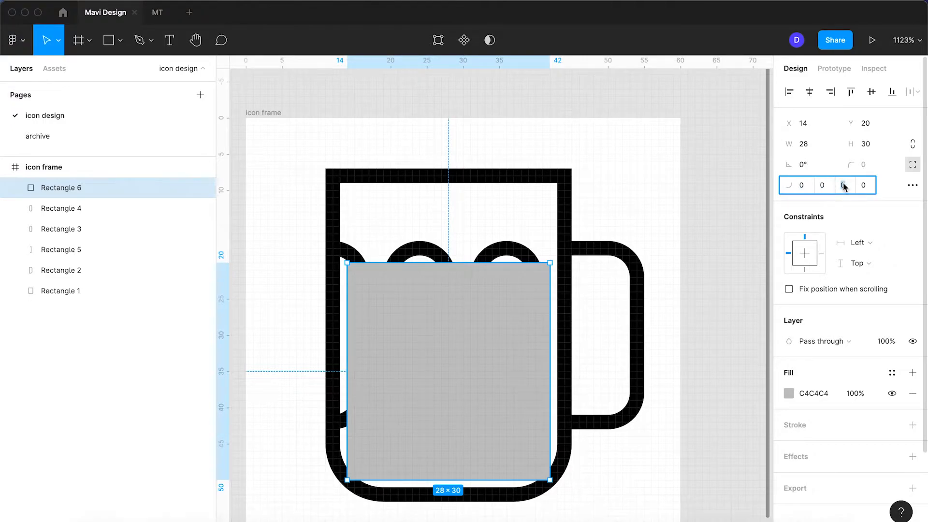
pyautogui.hotkey('shift', 'Up')
pyautogui.press('Down')
pyautogui.press('Down')
pyautogui.press('Down')
pyautogui.press('Down')
pyautogui.press('Down')
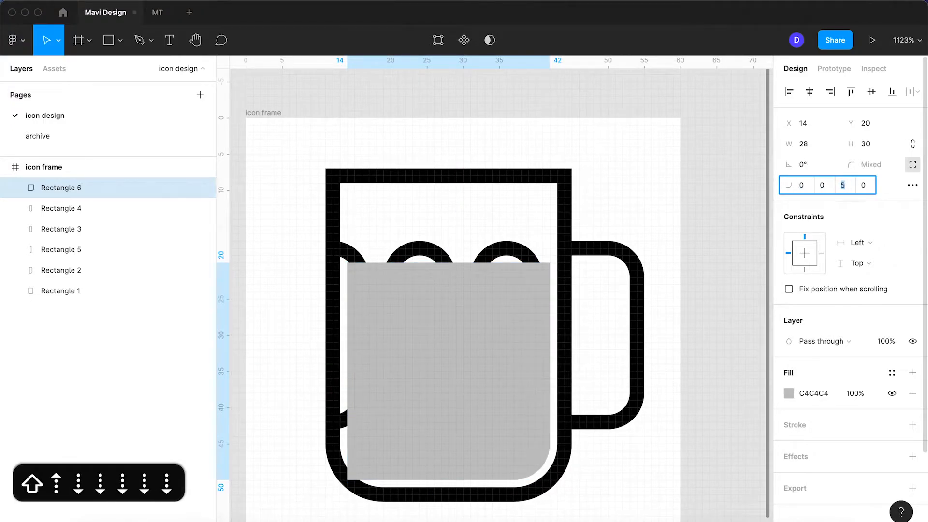
pyautogui.press('Return')
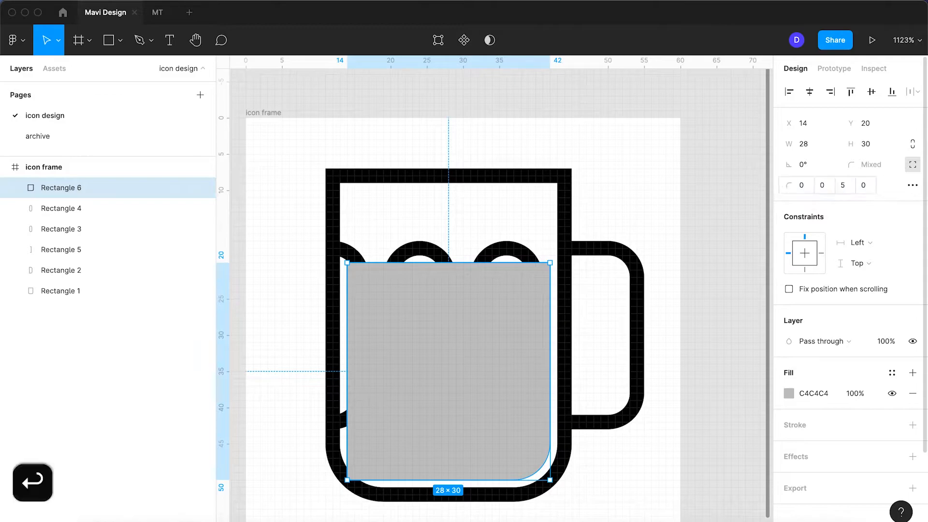
pyautogui.press('Up')
pyautogui.press('Up')
pyautogui.press('Up')
pyautogui.press('Up')
pyautogui.press('Up')
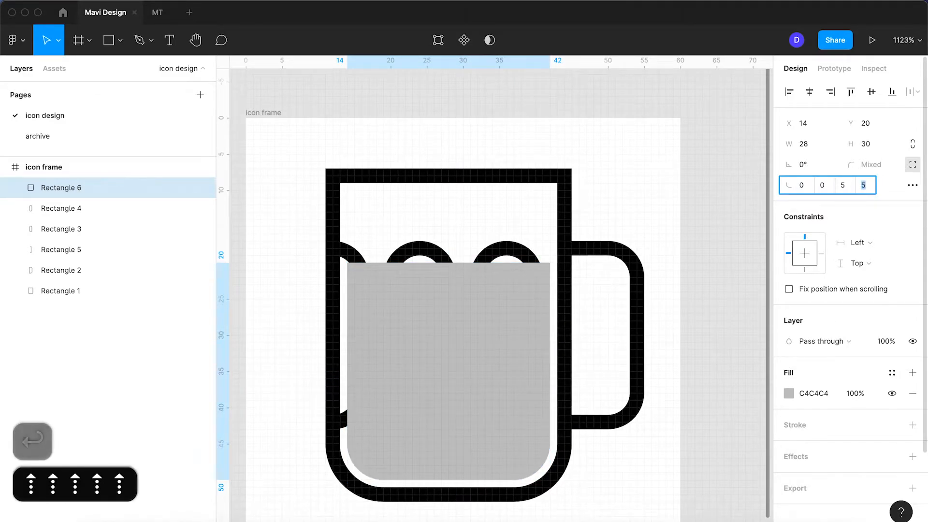
pyautogui.press('Return')
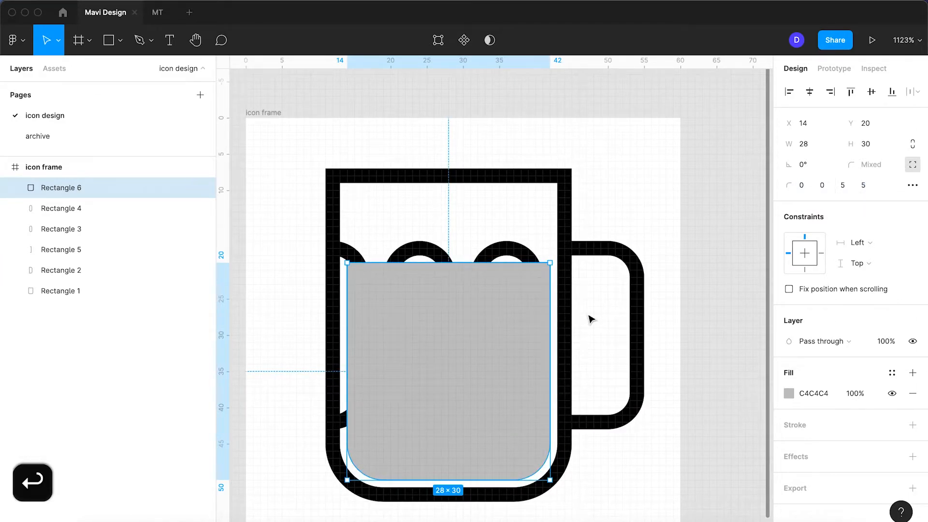
# - Send the 28 × 30 rectangle three levels backward so it sits behind the inner outlines
pyautogui.press('super+bracketleft')
pyautogui.press('super+bracketleft')
pyautogui.press('super+bracketleft')
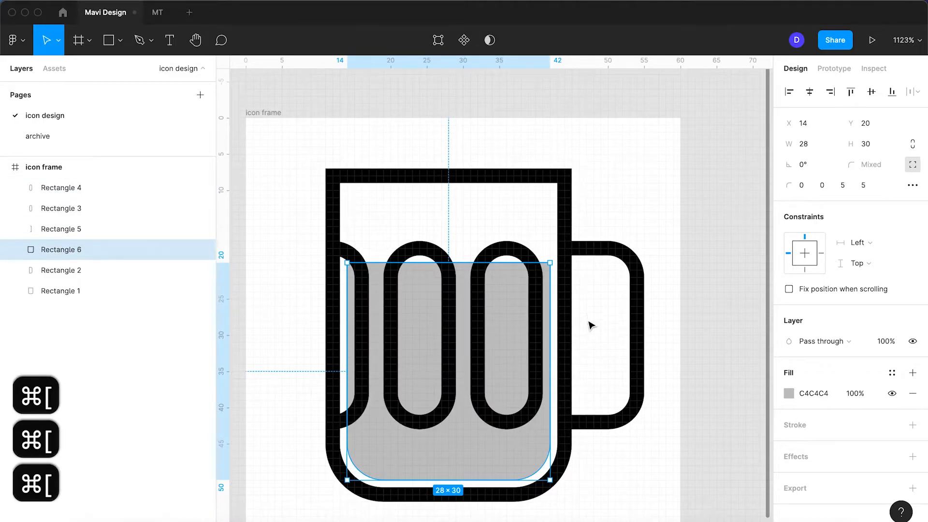
# - Change the fill of the 28 × 30 rectangle to the beer yellow DBC81A
pyautogui.click(666, 395)
pyautogui.click(475, 439)
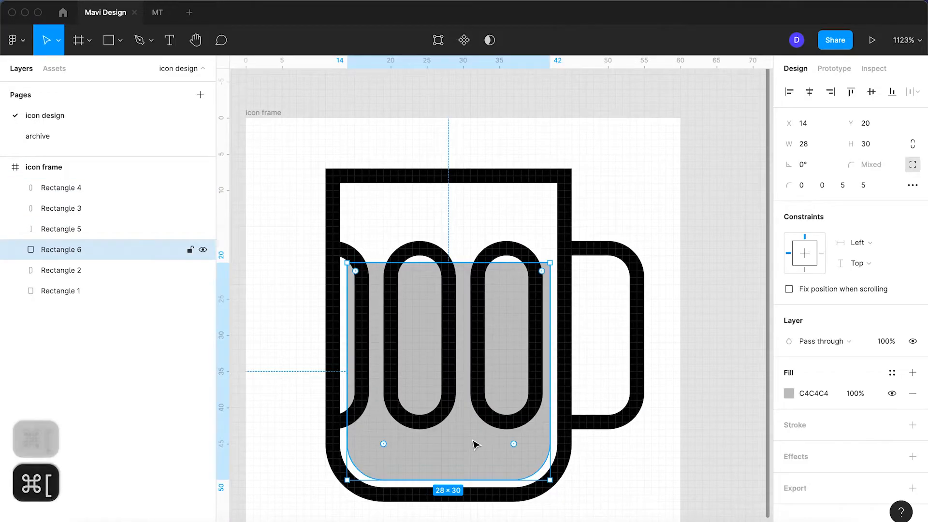
pyautogui.click(789, 394)
pyautogui.moveTo(670, 386); pyautogui.dragTo(671, 386)
pyautogui.moveTo(707, 269); pyautogui.dragTo(709, 230)
pyautogui.moveTo(674, 386); pyautogui.dragTo(673, 387)
pyautogui.moveTo(713, 229); pyautogui.dragTo(749, 240)
pyautogui.click(622, 194)
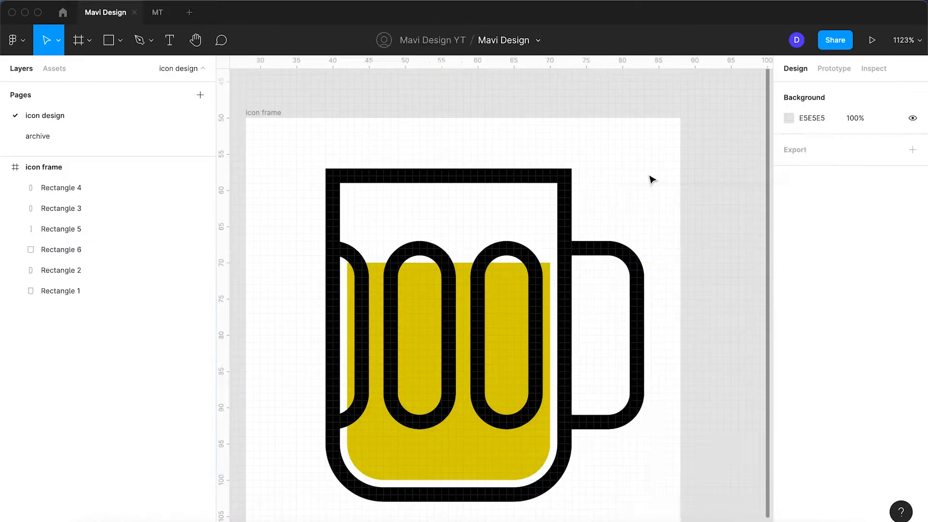
# - Check the icon at 100% zoom and select the yellow beer rectangle in close-up
pyautogui.press('super+0')
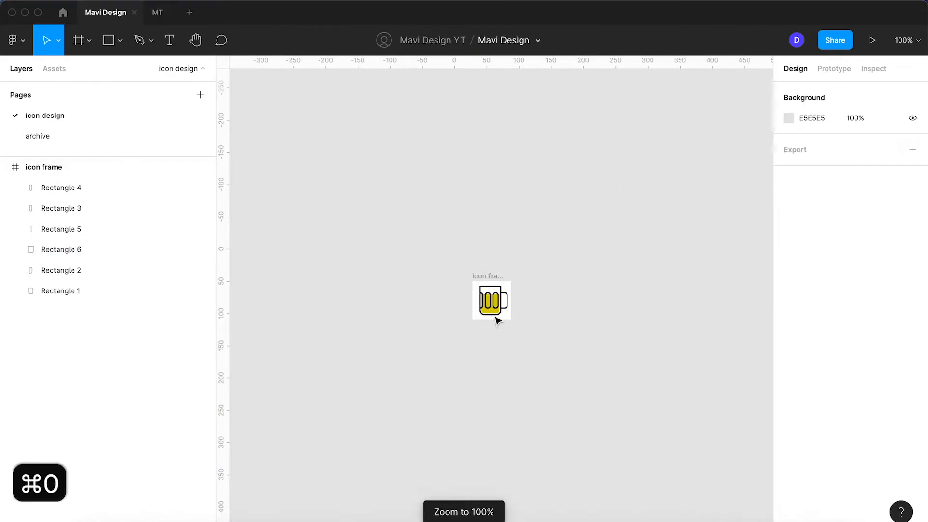
pyautogui.scroll(5, 497, 320)
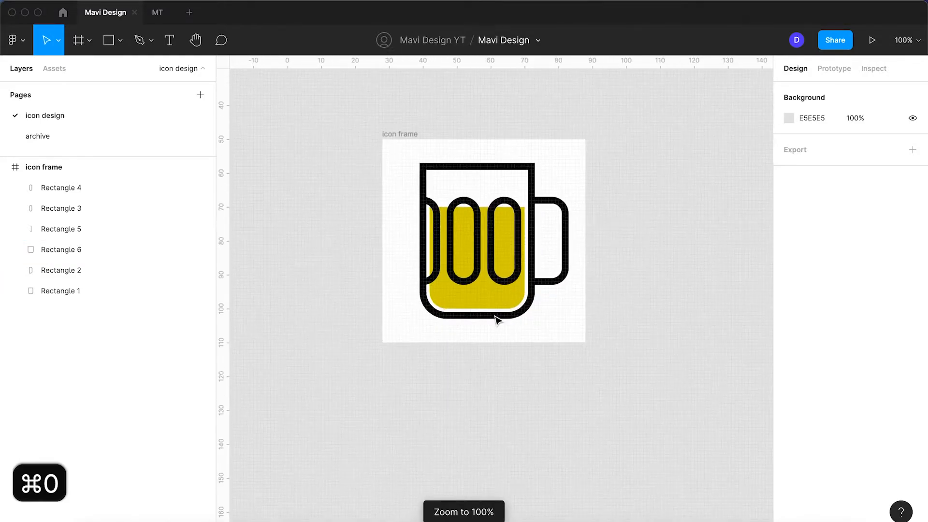
pyautogui.click(506, 288)
pyautogui.click(482, 292)
pyautogui.scroll(3, 484, 297)
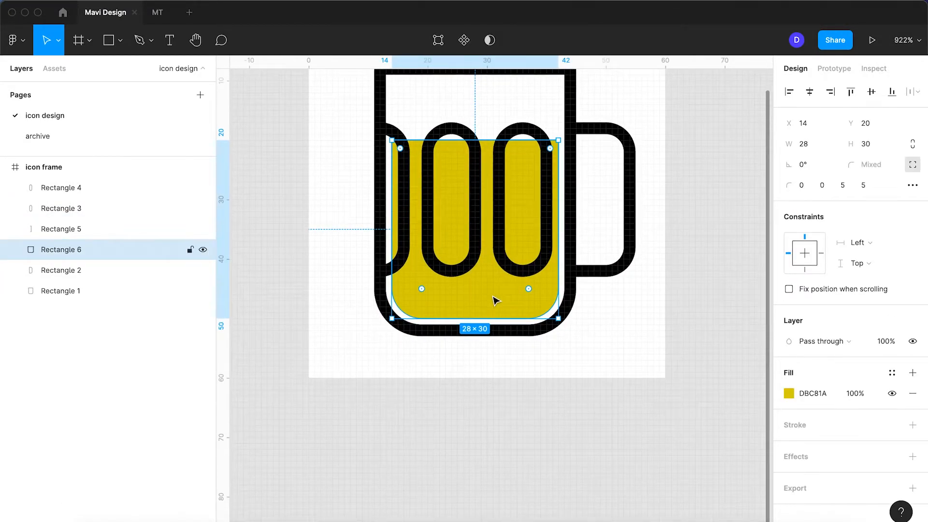
# - Change the beer rectangle's fill to a radial gradient with the outer stop set to orange DB991A at 100% opacity
pyautogui.click(789, 393)
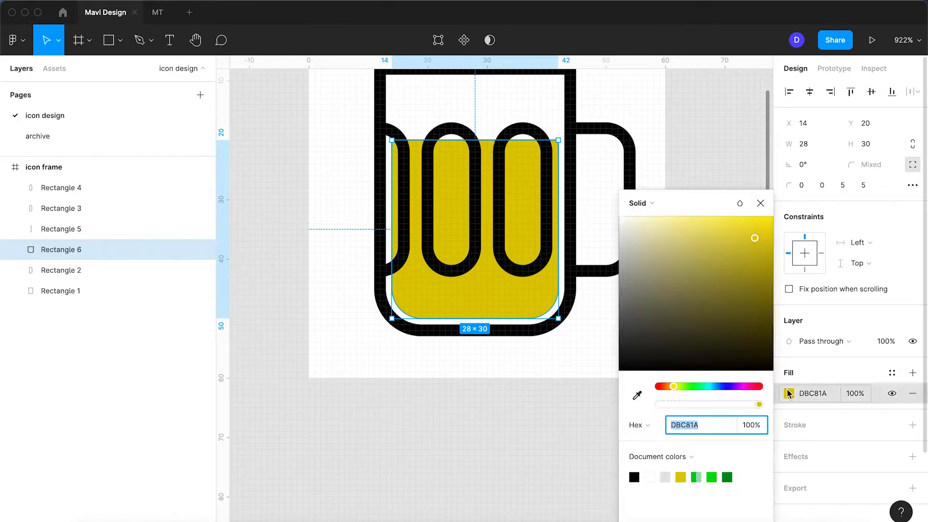
pyautogui.click(643, 203)
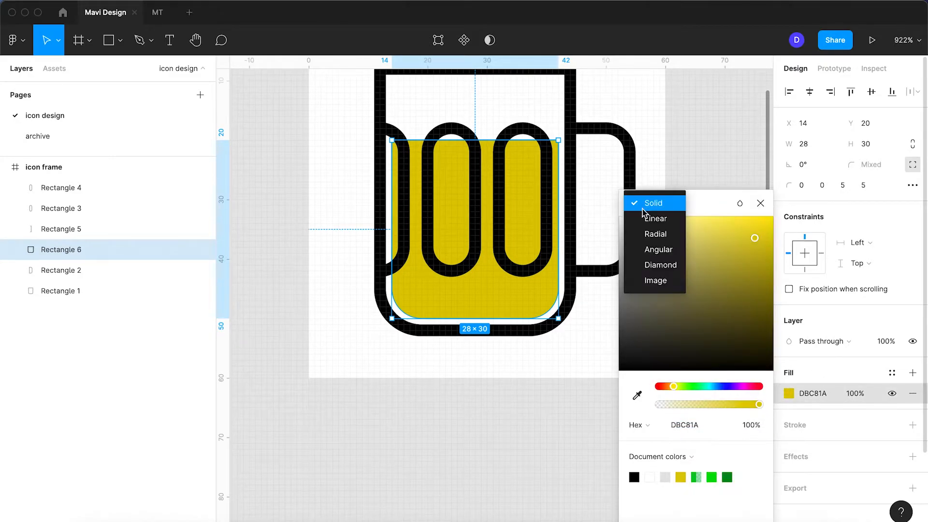
pyautogui.click(657, 235)
pyautogui.click(758, 186)
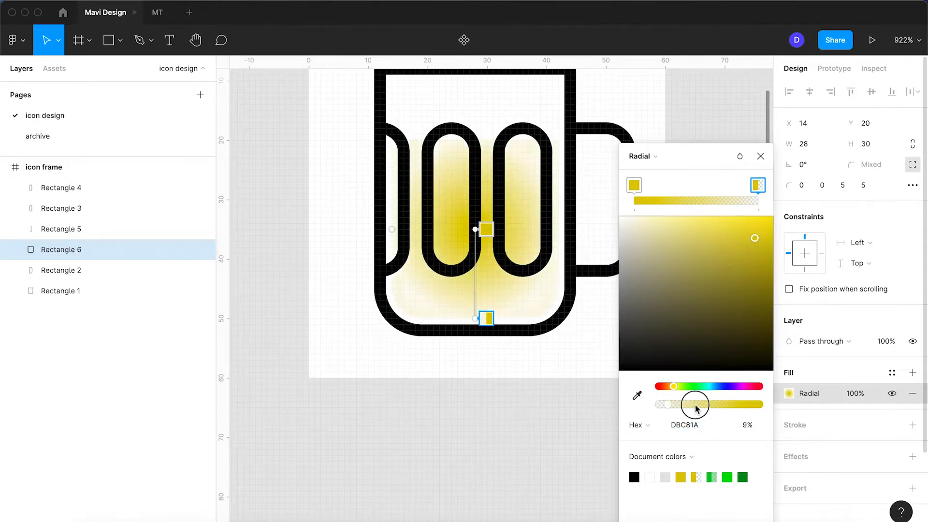
pyautogui.moveTo(696, 409); pyautogui.dragTo(815, 414)
pyautogui.moveTo(666, 385); pyautogui.dragTo(671, 389)
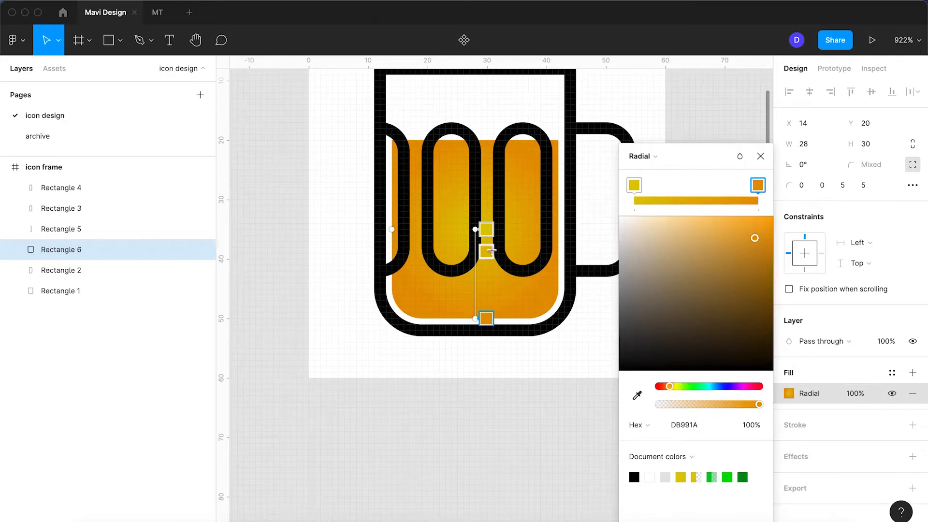
# - Reposition the radial gradient so it starts near the beer's top edge and ends below the mug's base
pyautogui.moveTo(478, 231); pyautogui.dragTo(482, 150)
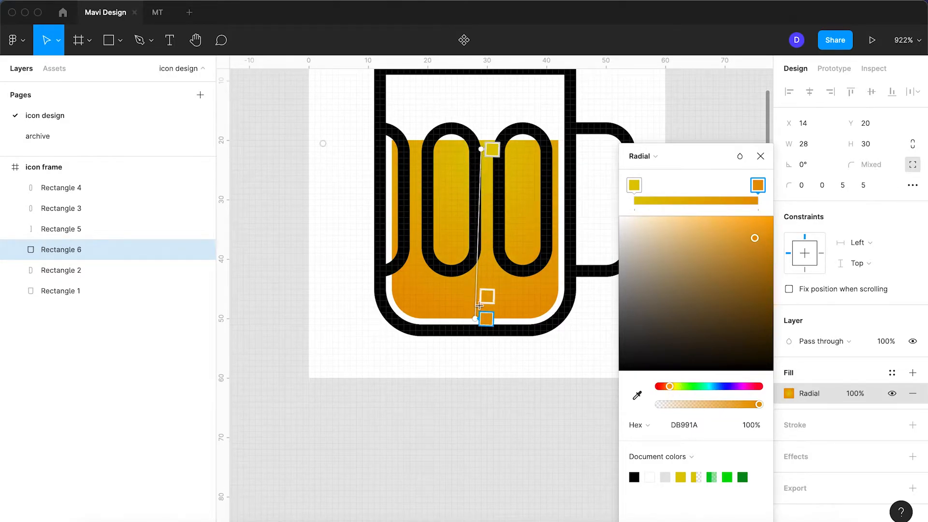
pyautogui.moveTo(476, 321); pyautogui.dragTo(486, 366)
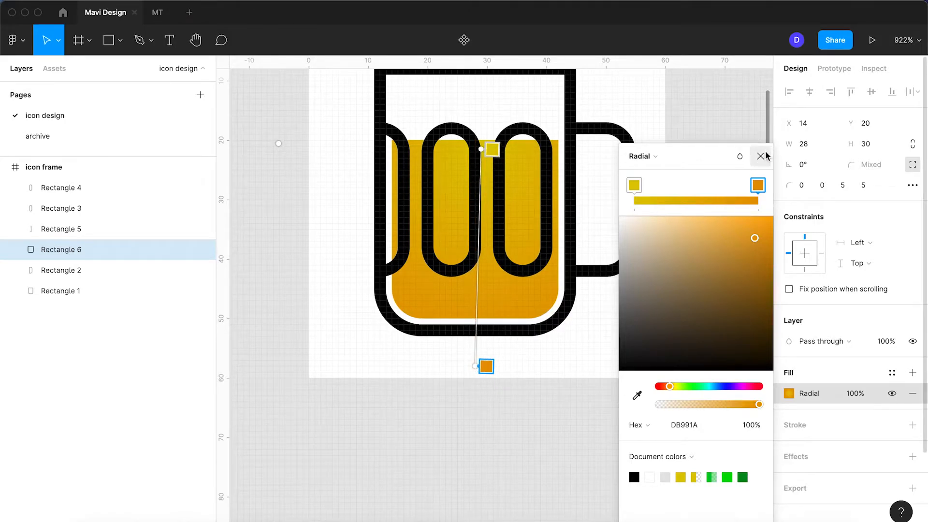
pyautogui.click(761, 156)
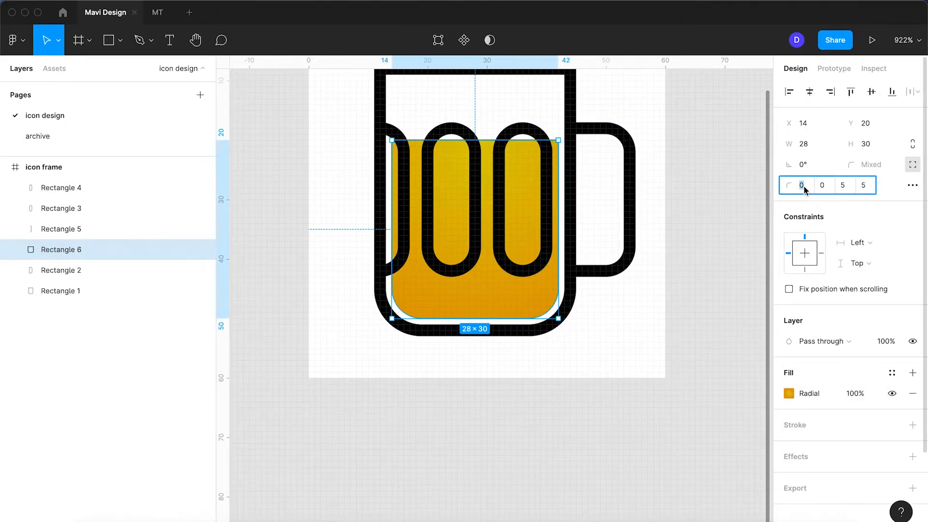
# - Round the two top corners of the beer rectangle to a radius of 2
pyautogui.press('Up')
pyautogui.press('Up')
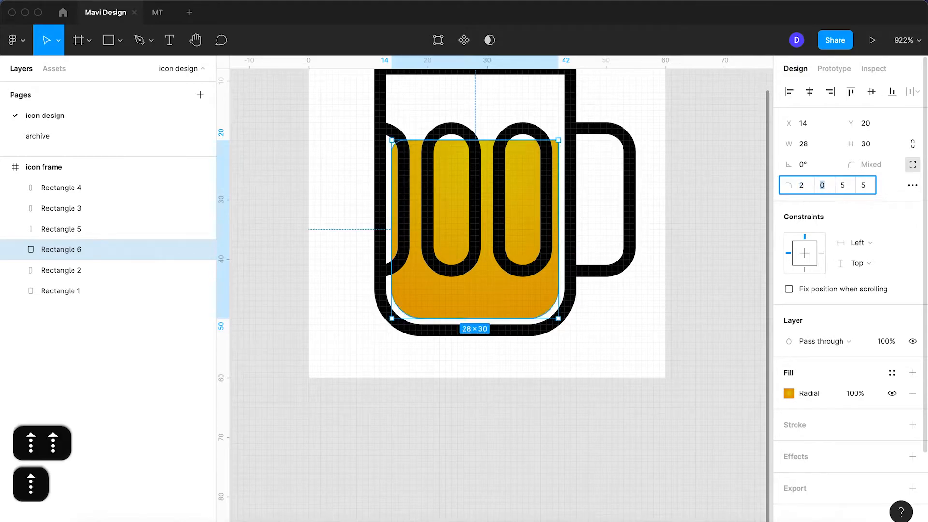
pyautogui.press('Return')
pyautogui.click(636, 348)
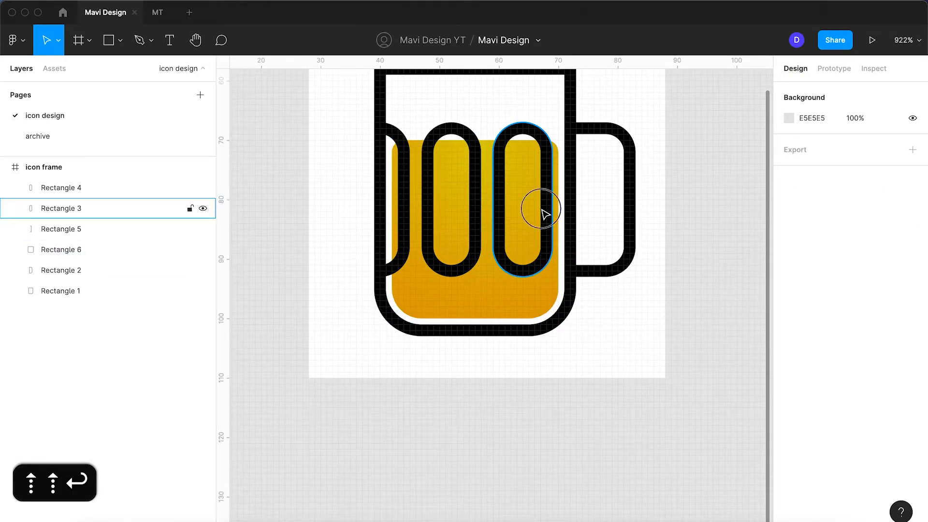
pyautogui.click(542, 213)
pyautogui.press('BackSpace')
pyautogui.click(476, 218)
pyautogui.press('BackSpace')
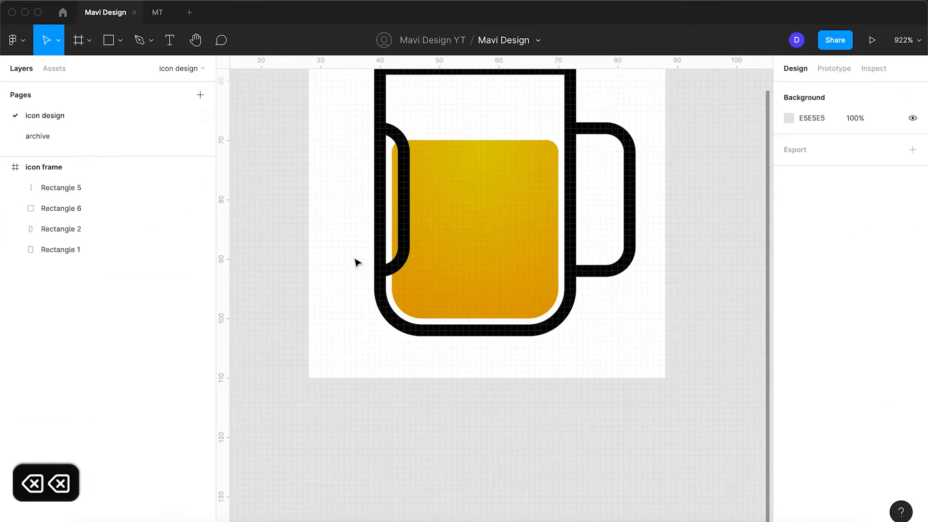
pyautogui.press('super+y')
pyautogui.press('super+y')
pyautogui.press('super+z')
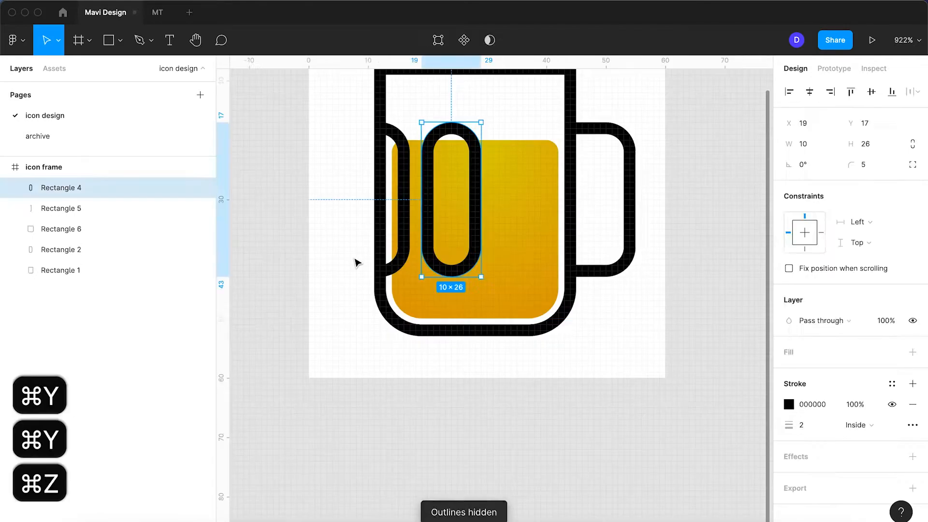
pyautogui.press('super+z')
pyautogui.press('super+z')
pyautogui.press('super+z')
pyautogui.click(318, 276)
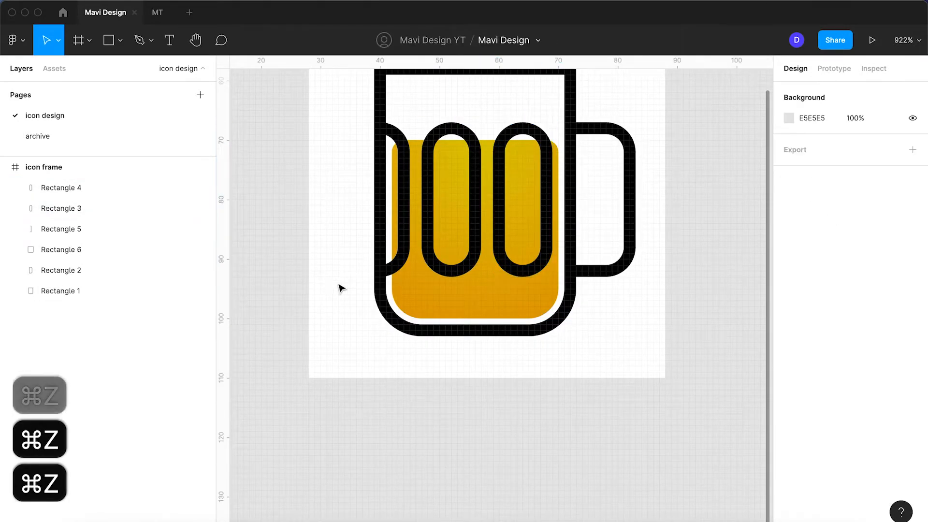
# - Set the layer opacity of the three inner groove outlines to 40% and check the whole icon at small size
pyautogui.moveTo(518, 250); pyautogui.dragTo(535, 307)
pyautogui.click(518, 203)
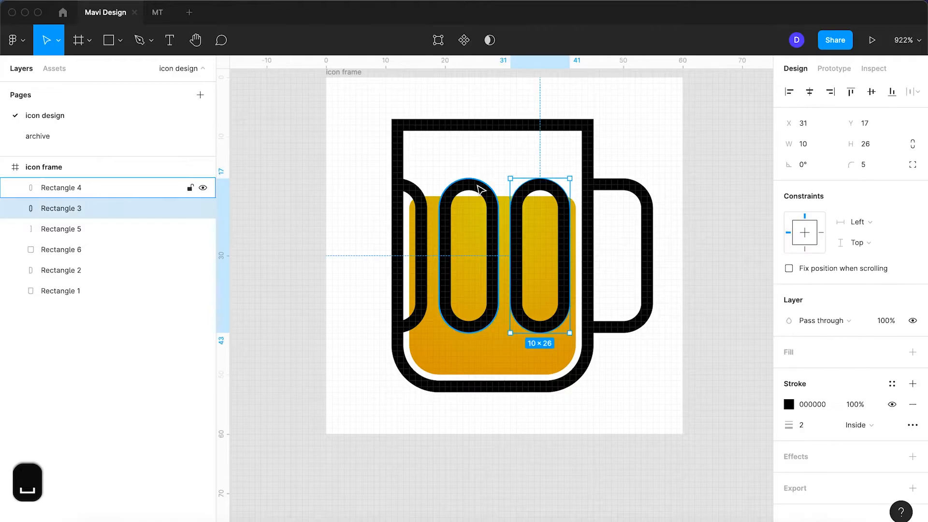
pyautogui.keyDown('shift'); pyautogui.click(477, 186); pyautogui.keyUp('shift')
pyautogui.keyDown('shift'); pyautogui.click(420, 198); pyautogui.keyUp('shift')
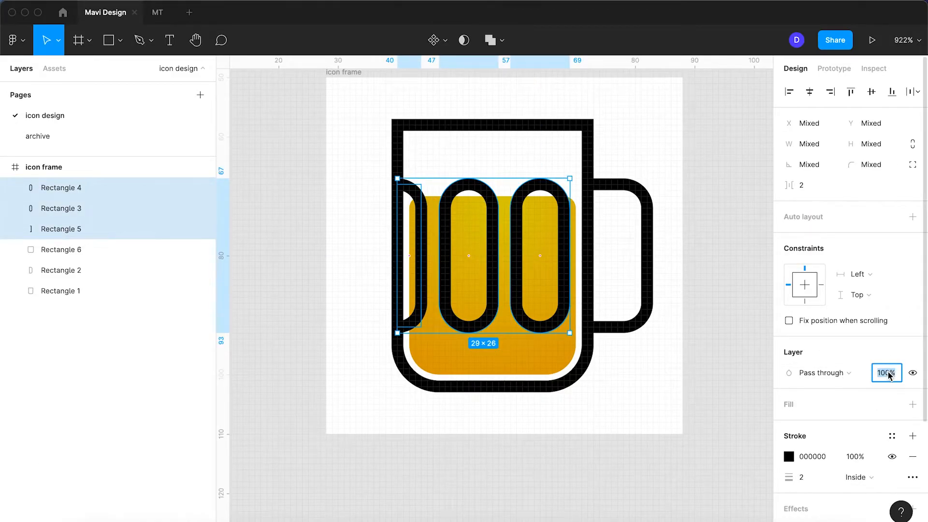
pyautogui.write('40')
pyautogui.press('Return')
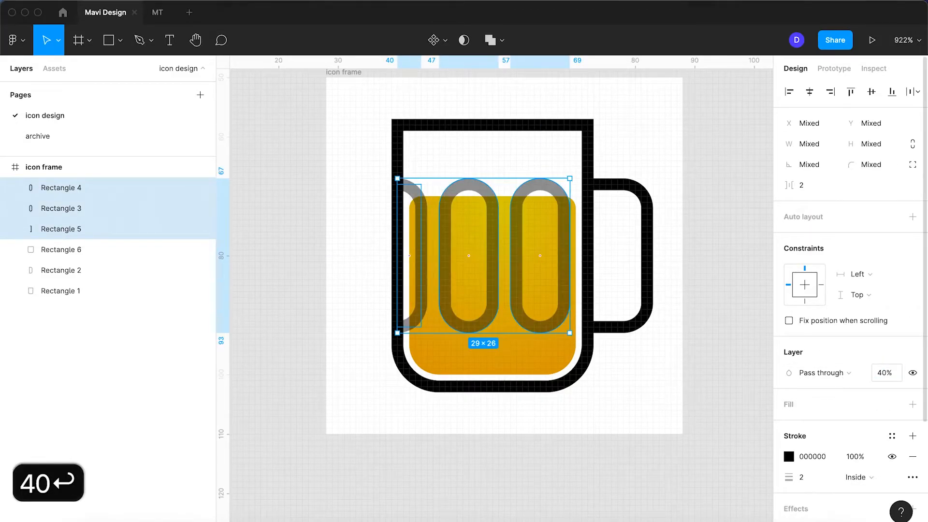
pyautogui.press('Escape')
pyautogui.scroll(-10, 596, 233)
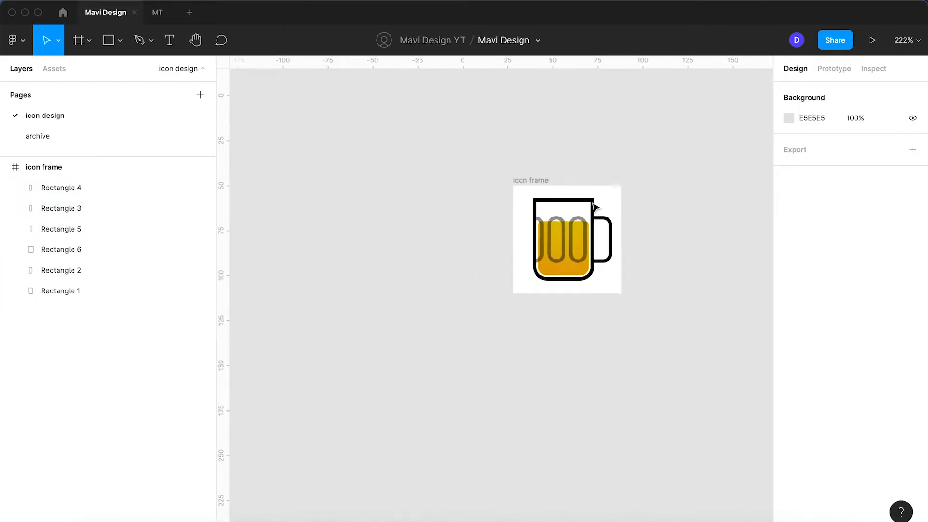
# - Remove the stroke from the three inner grooves and give them a solid black 000000 fill instead
pyautogui.scroll(10, 596, 207)
pyautogui.click(568, 249)
pyautogui.keyDown('shift'); pyautogui.click(475, 249); pyautogui.keyUp('shift')
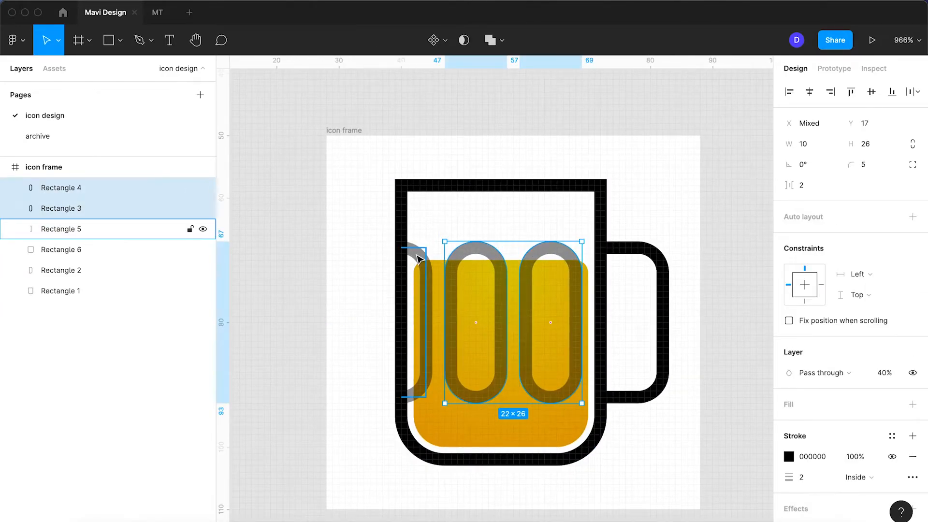
pyautogui.keyDown('shift'); pyautogui.click(418, 259); pyautogui.keyUp('shift')
pyautogui.click(912, 456)
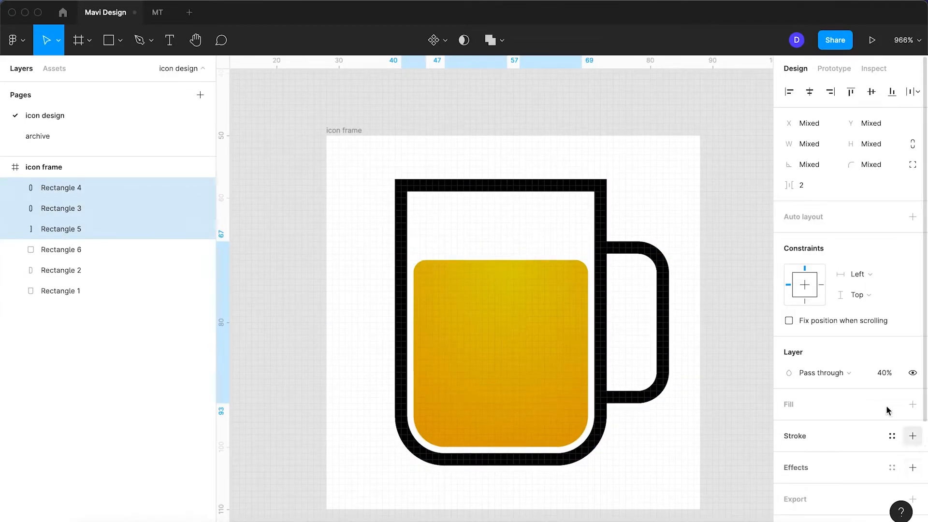
pyautogui.click(912, 405)
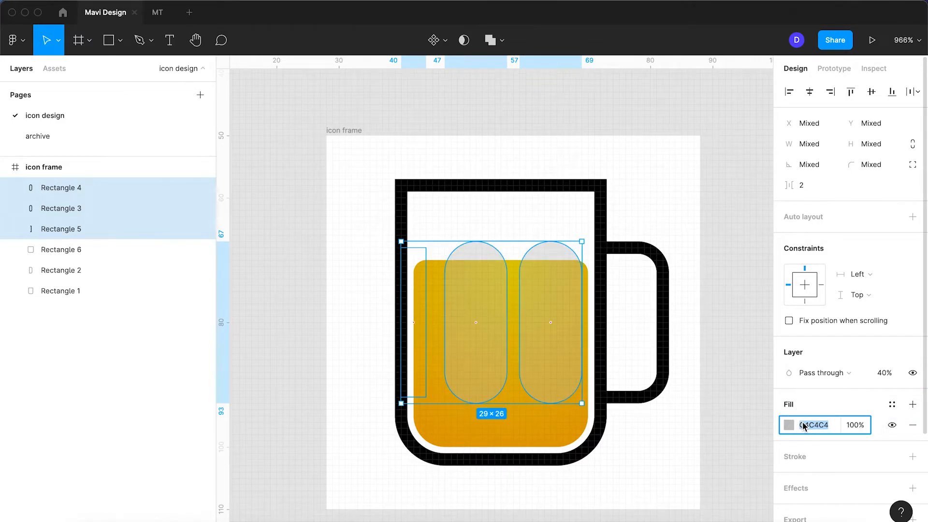
pyautogui.write('0')
pyautogui.press('Return')
pyautogui.click(321, 311)
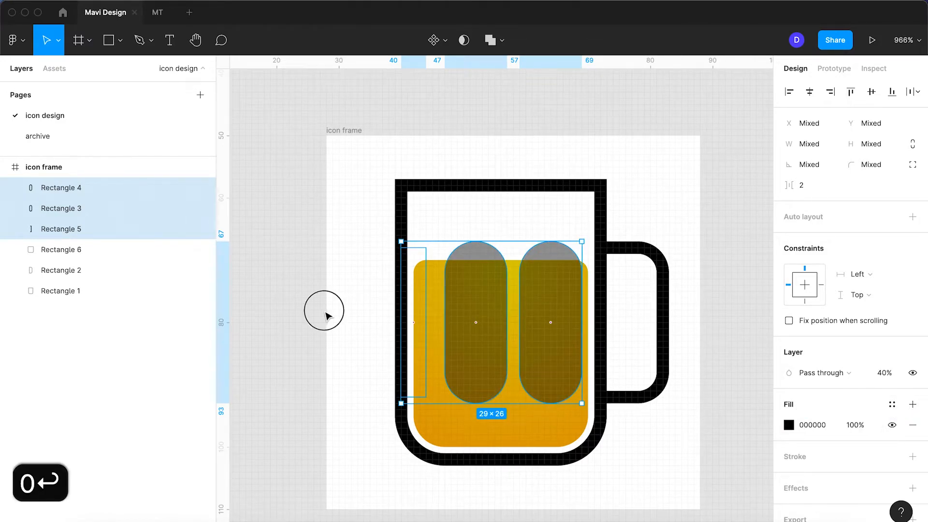
# - Set the layer opacity of the left half-groove to 100%
pyautogui.click(411, 265)
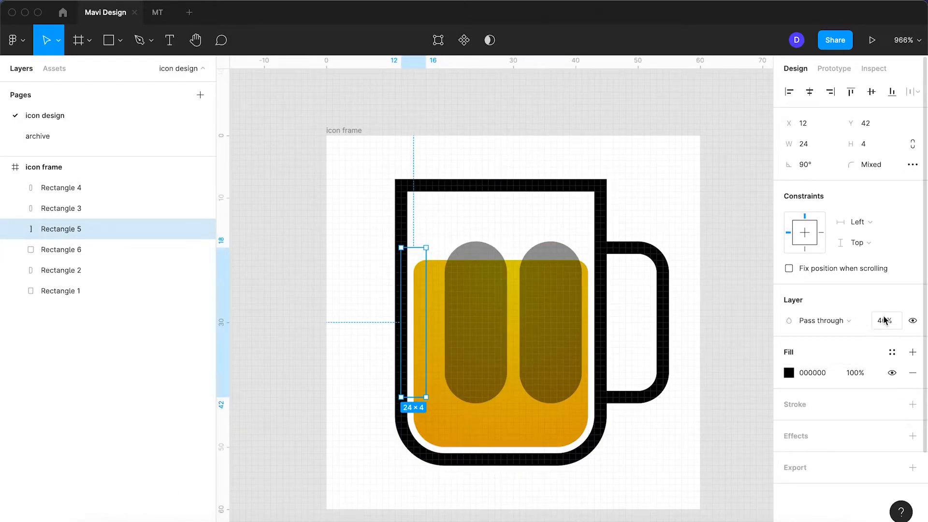
pyautogui.write('100')
pyautogui.press('Return')
pyautogui.click(420, 263)
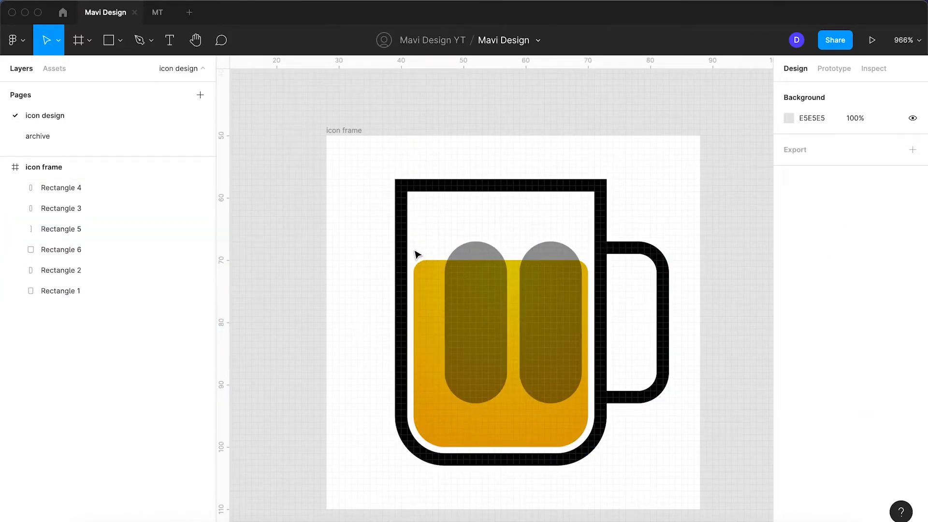
# - Add a black inside stroke of width 1 to the left half-groove
pyautogui.click(109, 254)
pyautogui.click(103, 269)
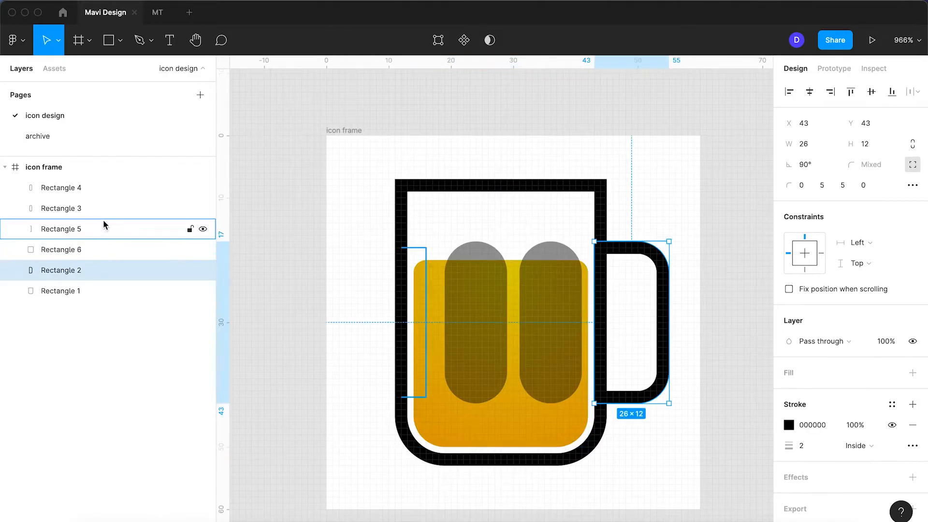
pyautogui.click(104, 228)
pyautogui.click(913, 404)
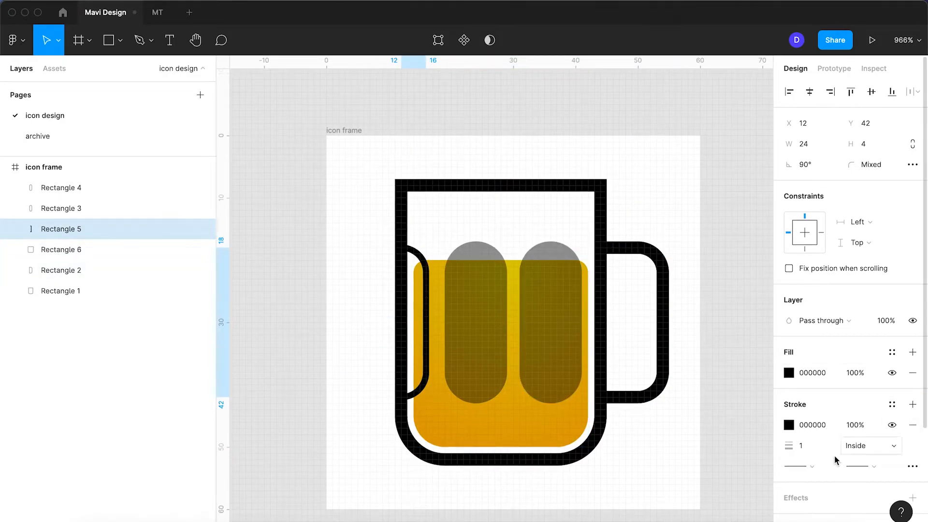
# - Join the open endpoints of the left half-groove into a closed shape and stretch it to 26 × 4
pyautogui.doubleClick(422, 262)
pyautogui.click(402, 249)
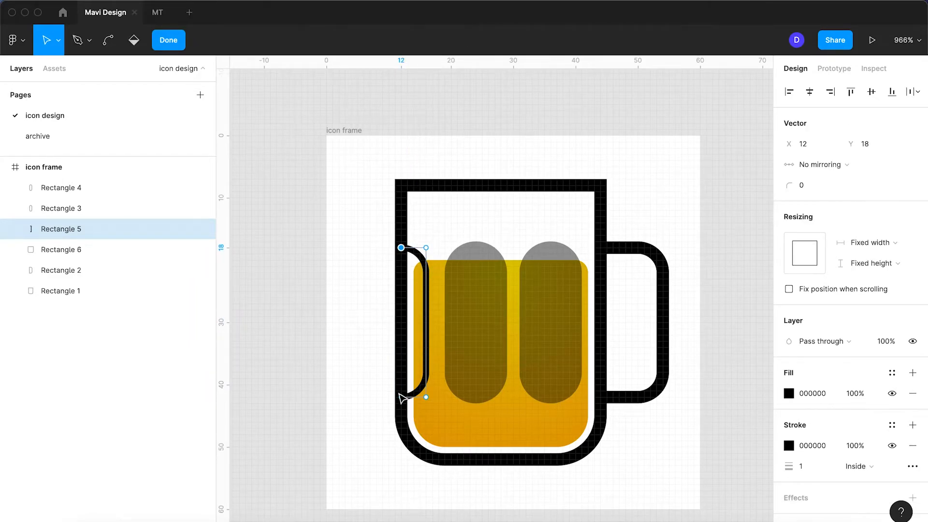
pyautogui.press('super+j')
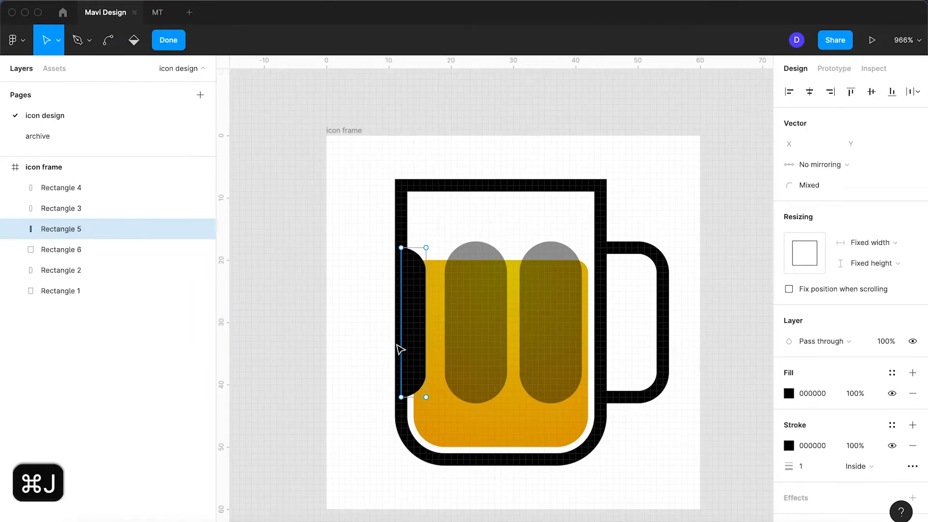
pyautogui.press('Escape')
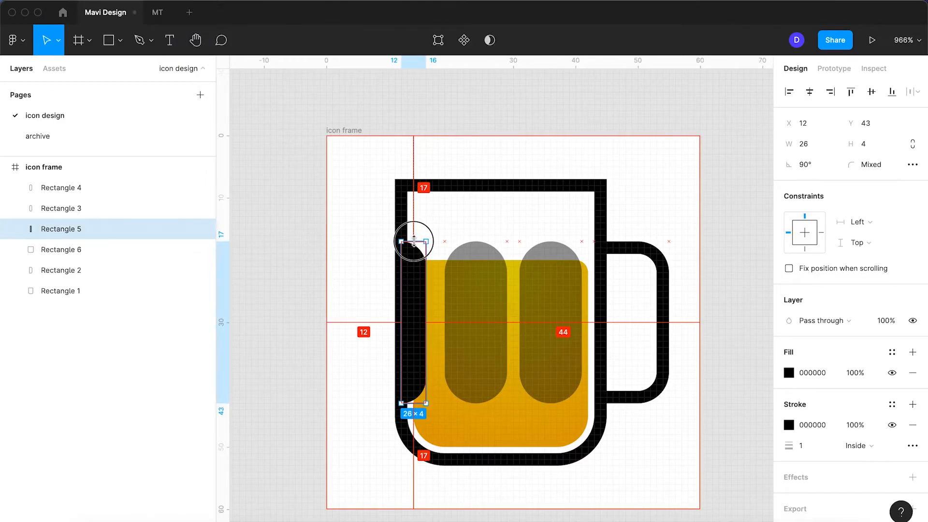
pyautogui.click(298, 385)
# - Set the opacity of all three filled grooves to 40%
pyautogui.click(420, 332)
pyautogui.keyDown('shift'); pyautogui.click(474, 319); pyautogui.keyUp('shift')
pyautogui.keyDown('shift'); pyautogui.click(560, 317); pyautogui.keyUp('shift')
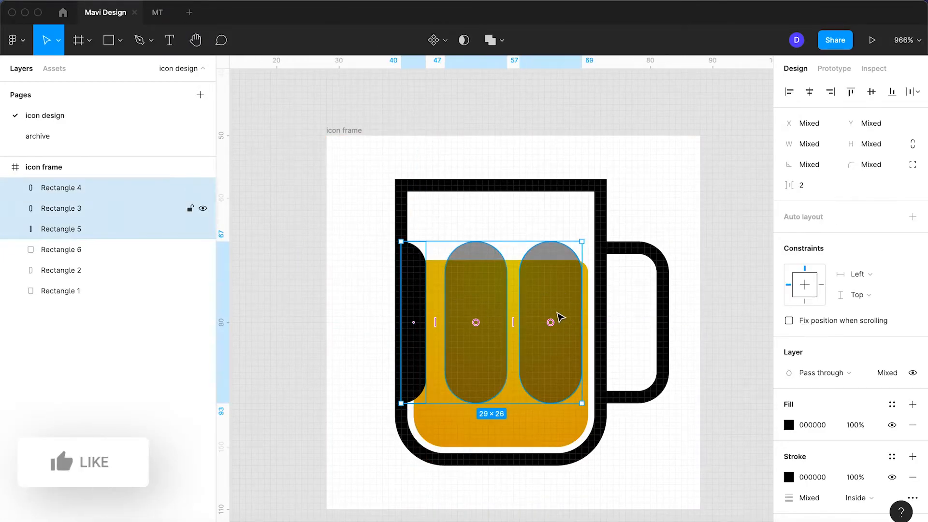
pyautogui.click(887, 373)
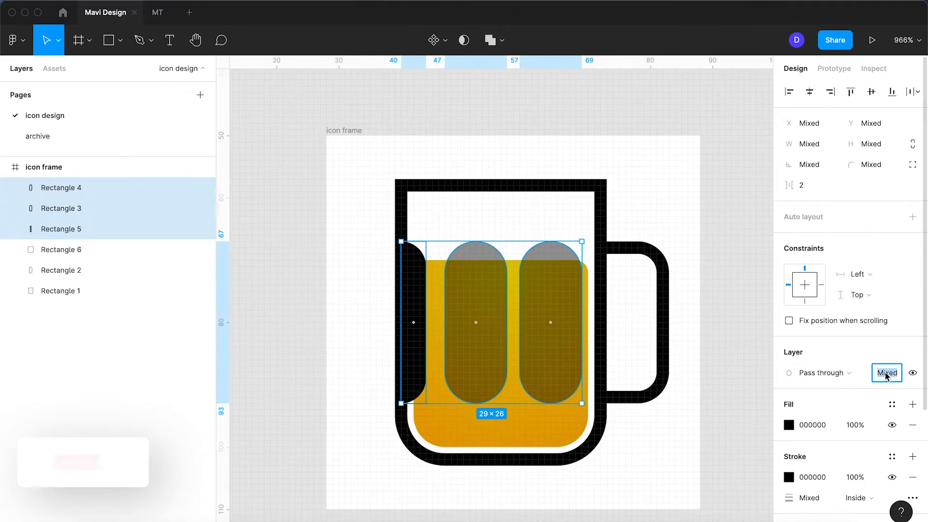
pyautogui.write('40')
pyautogui.press('Return')
pyautogui.click(352, 312)
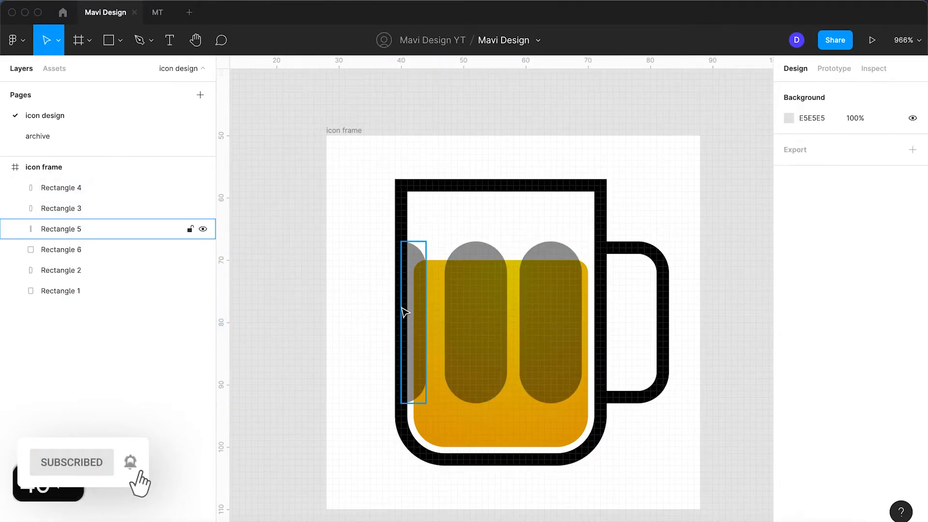
# - Widen the left half-groove to 5 units, making it 26 × 5
pyautogui.click(411, 308)
pyautogui.scroll(5, 411, 307)
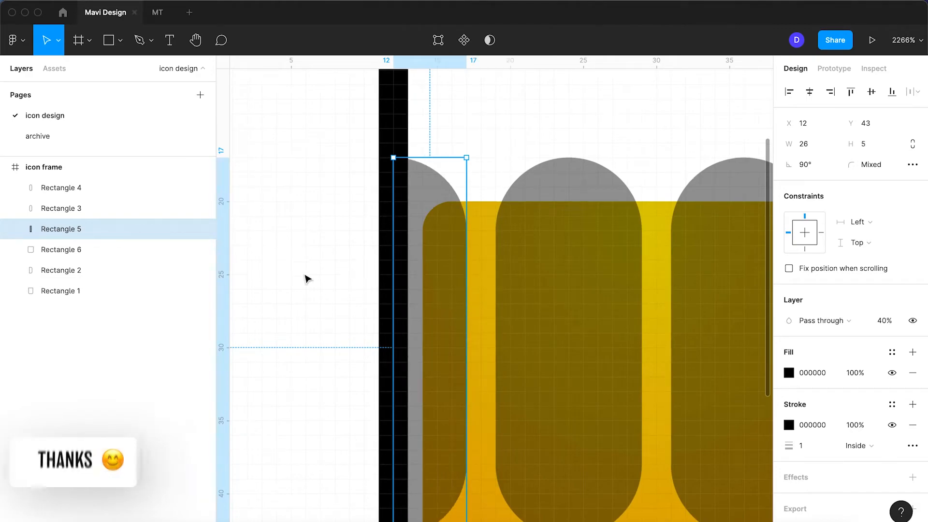
# - Change the fill of the three grooves to white FFFFFF
pyautogui.scroll(-8, 310, 277)
pyautogui.click(394, 295)
pyautogui.keyDown('shift'); pyautogui.click(355, 295); pyautogui.keyUp('shift')
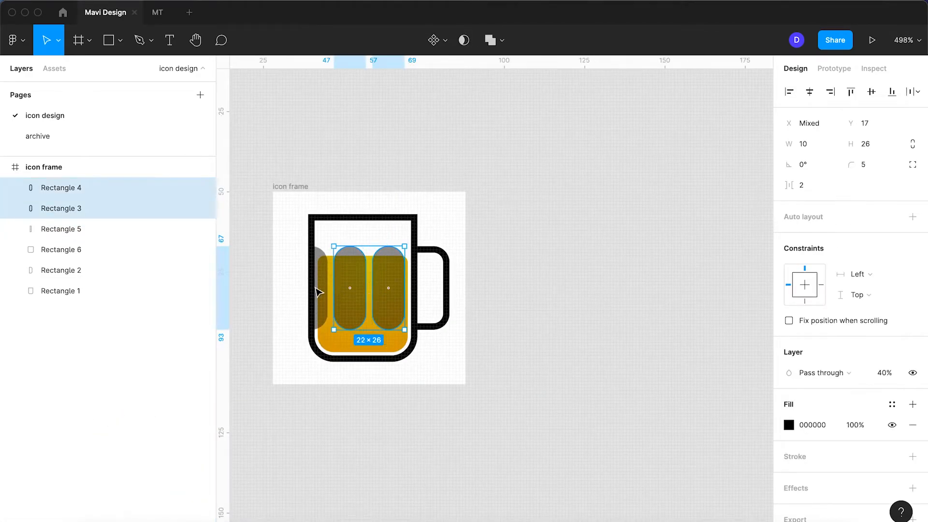
pyautogui.keyDown('shift'); pyautogui.click(316, 291); pyautogui.keyUp('shift')
pyautogui.click(814, 425)
pyautogui.write('ffffff')
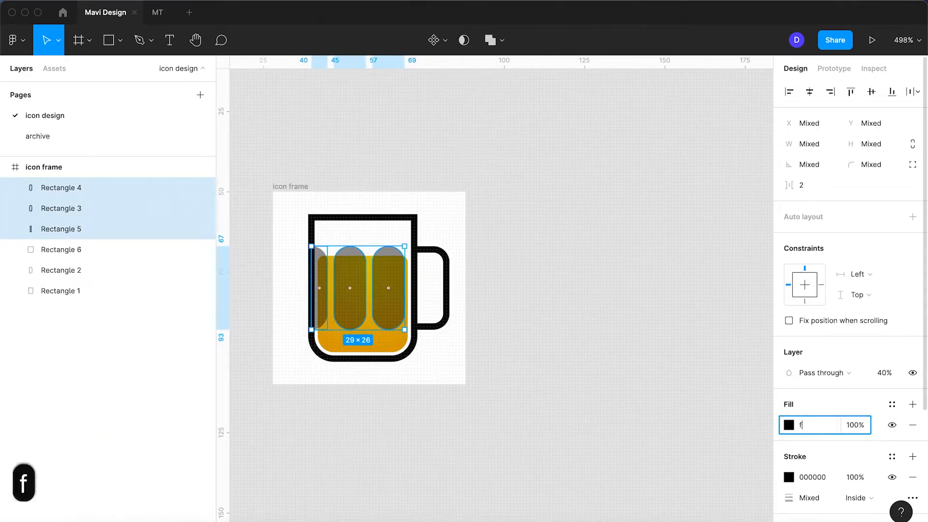
pyautogui.press('Return')
pyautogui.click(448, 348)
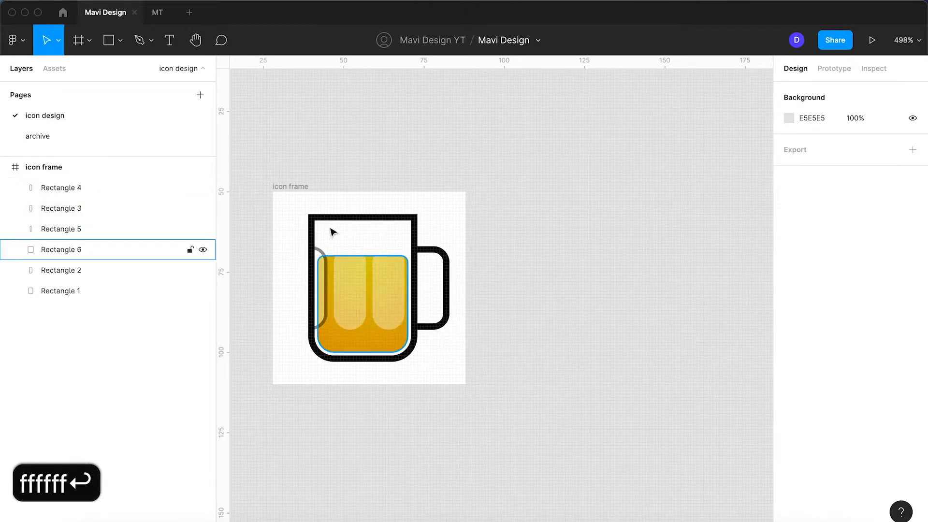
# - Remove the black stroke from the left half-groove
pyautogui.scroll(5, 292, 251)
pyautogui.click(360, 265)
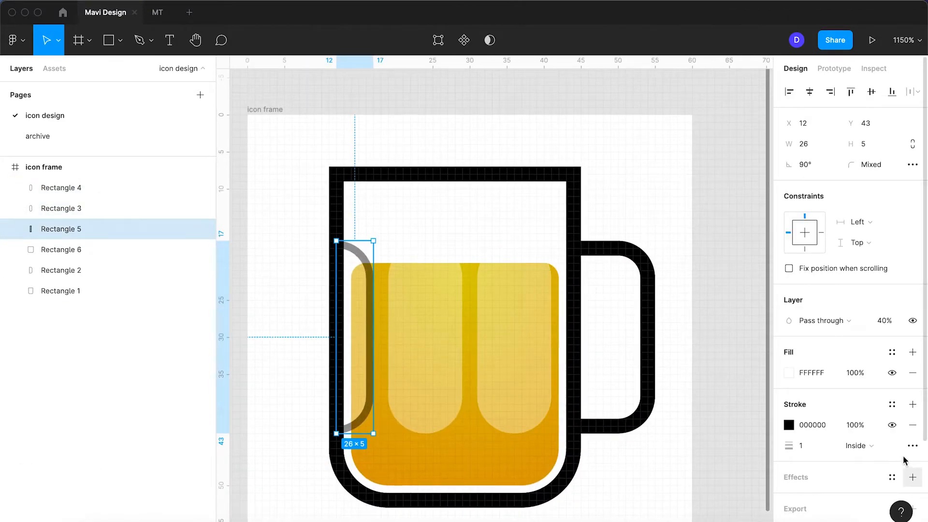
pyautogui.click(912, 424)
pyautogui.click(257, 211)
# - Send the three grooves together to the bottom of the layer stack, behind the mug body and handle
pyautogui.click(362, 300)
pyautogui.keyDown('shift'); pyautogui.click(449, 305); pyautogui.keyUp('shift')
pyautogui.keyDown('shift'); pyautogui.click(525, 312); pyautogui.keyUp('shift')
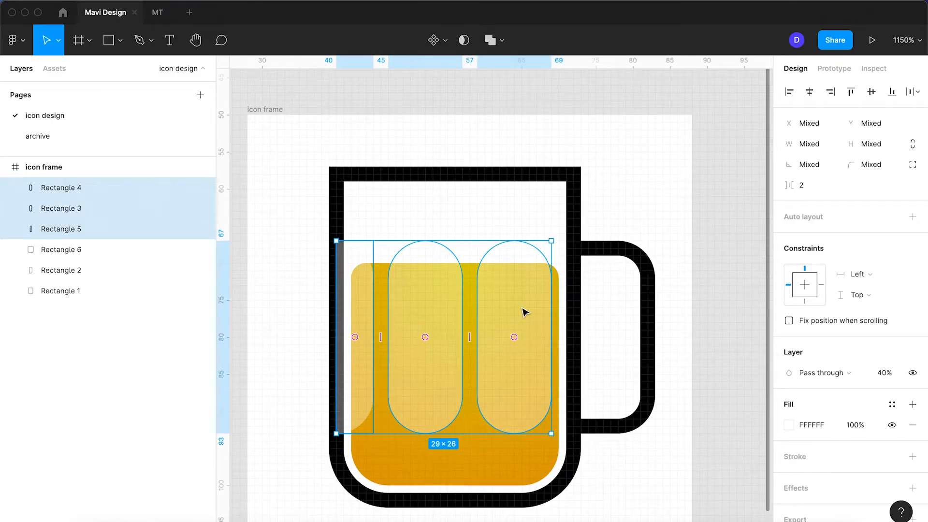
pyautogui.press('super+bracketleft')
pyautogui.press('super+bracketleft')
pyautogui.press('super+bracketleft')
pyautogui.press('super+bracketleft')
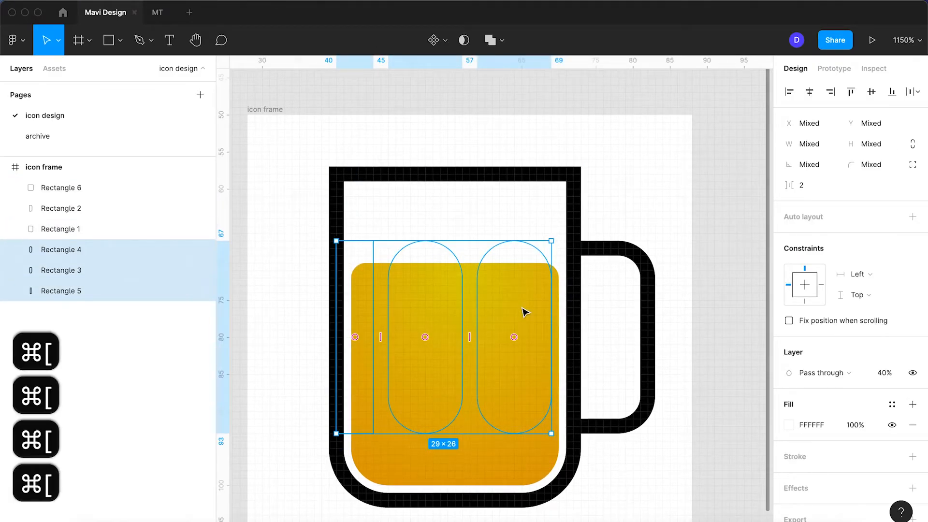
# - Send the gradient beer fill to the very back, behind the three grooves
pyautogui.click(503, 456)
pyautogui.press('super+bracketleft')
pyautogui.press('super+bracketleft')
pyautogui.press('super+bracketleft')
pyautogui.press('super+bracketleft')
pyautogui.press('super+bracketleft')
pyautogui.press('super+bracketleft')
pyautogui.click(627, 509)
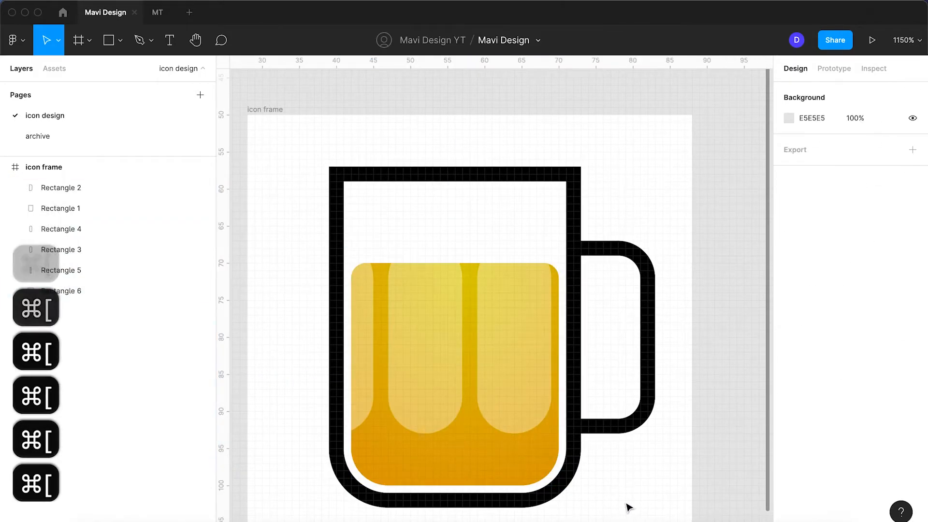
# - Change the fill of the three grooves to black 000000
pyautogui.scroll(-5, 628, 505)
pyautogui.scroll(3, 604, 464)
pyautogui.click(575, 428)
pyautogui.keyDown('shift'); pyautogui.click(522, 441); pyautogui.keyUp('shift')
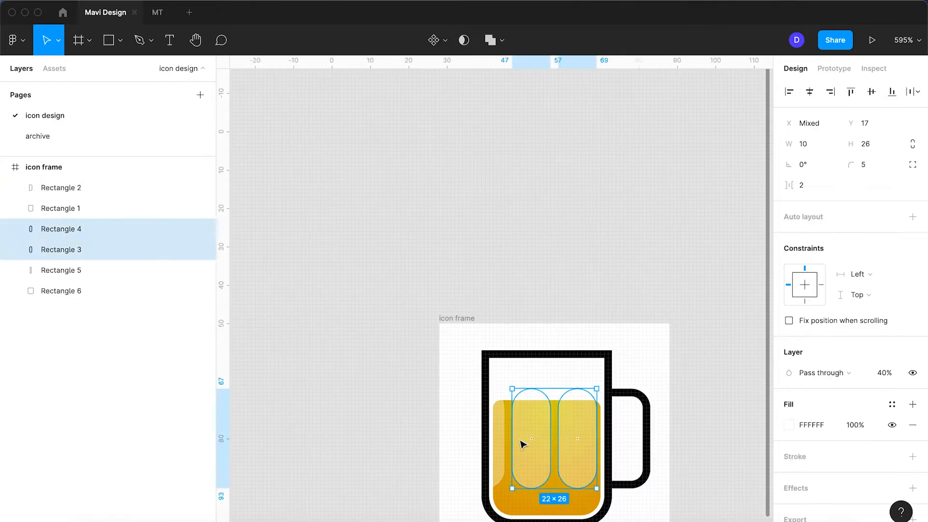
pyautogui.keyDown('shift'); pyautogui.click(492, 442); pyautogui.keyUp('shift')
pyautogui.write('0')
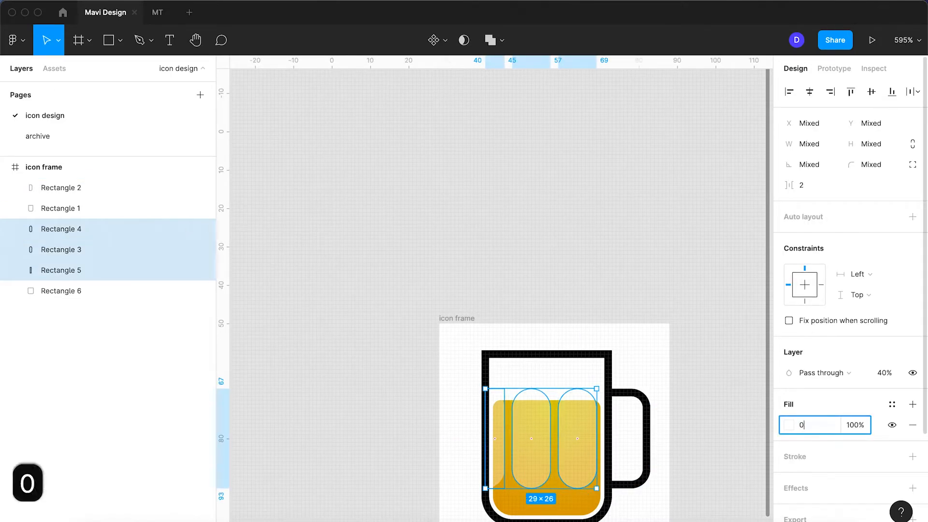
pyautogui.write('0')
pyautogui.press('BackSpace')
pyautogui.press('Return')
pyautogui.click(659, 379)
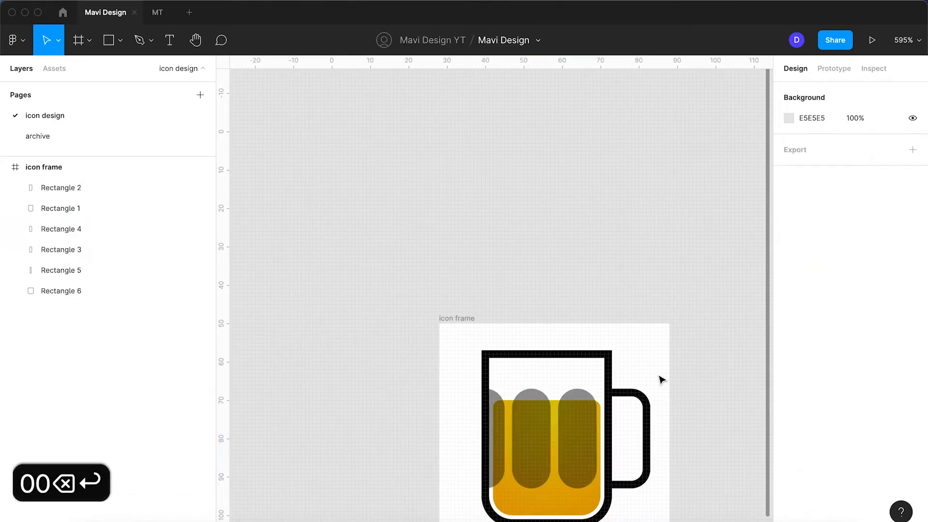
# - Set the opacity of the three grooves to 20%
pyautogui.click(592, 432)
pyautogui.keyDown('shift'); pyautogui.click(527, 441); pyautogui.keyUp('shift')
pyautogui.keyDown('shift'); pyautogui.click(496, 446); pyautogui.keyUp('shift')
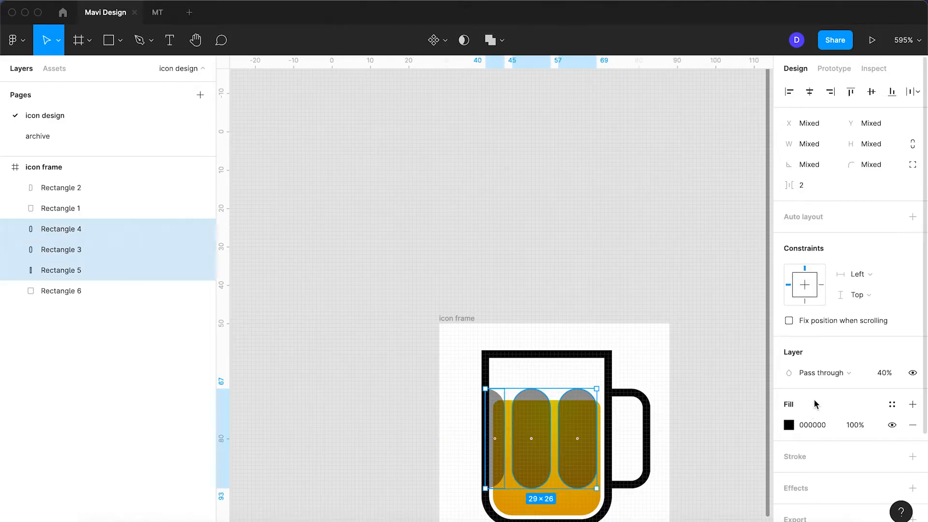
pyautogui.write('20')
pyautogui.press('Return')
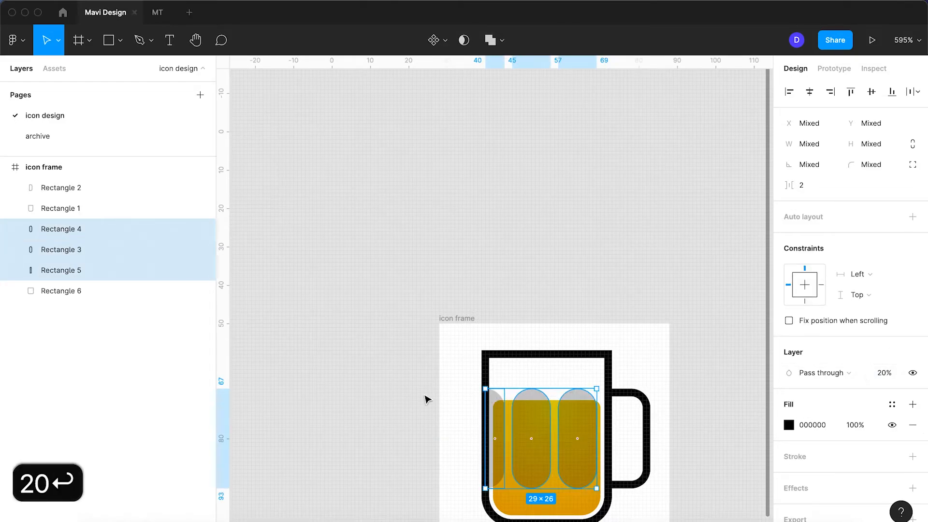
pyautogui.click(441, 387)
pyautogui.press('space')
pyautogui.scroll(-3, 550, 279)
pyautogui.click(518, 294)
pyautogui.scroll(3, 518, 325)
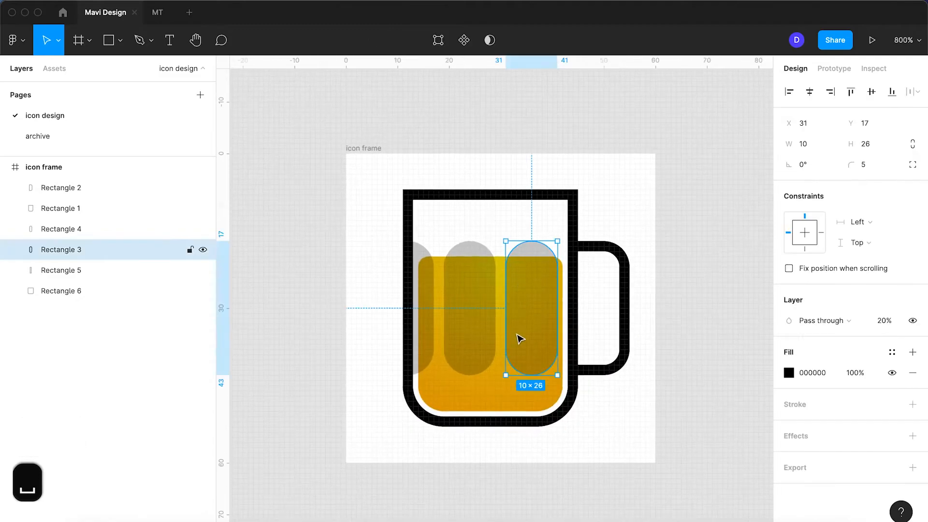
pyautogui.click(520, 212)
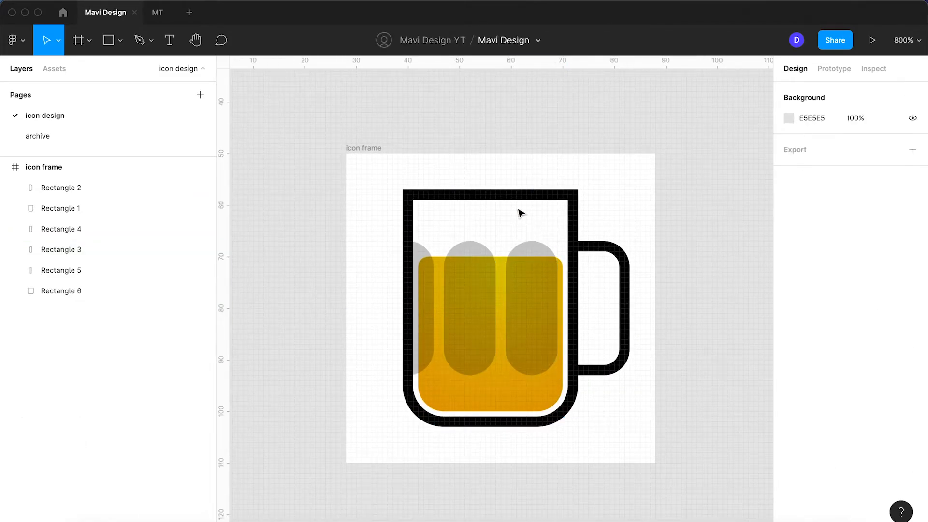
# - Duplicate the beer fill and reshape the copy into a 28 × 15 foam block directly above the beer, starting at Y 5
pyautogui.scroll(5, 516, 211)
pyautogui.click(596, 315)
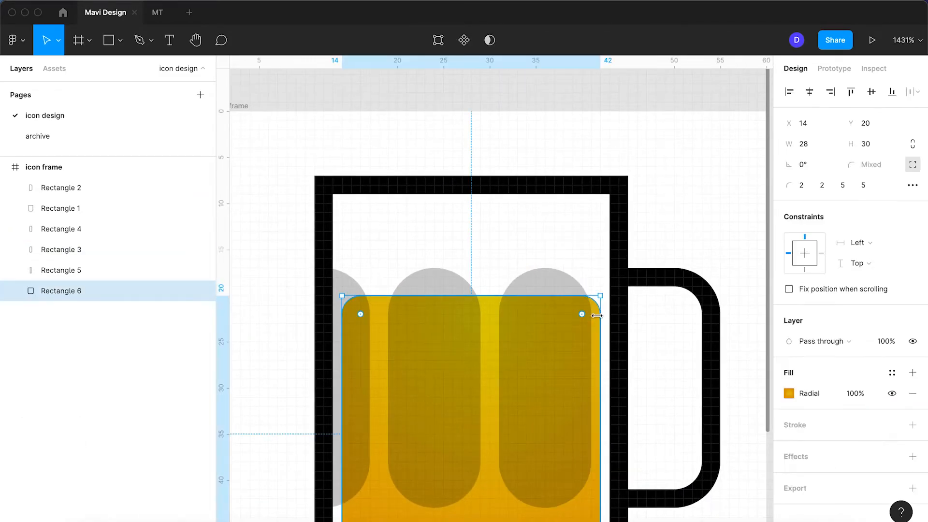
pyautogui.scroll(-3, 597, 315)
pyautogui.press('super+c')
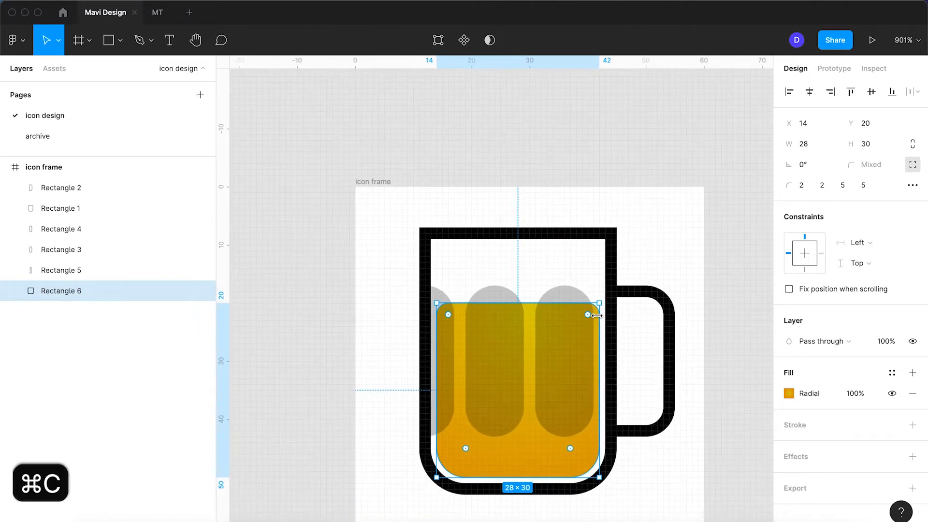
pyautogui.press('super+v')
pyautogui.moveTo(529, 303); pyautogui.dragTo(534, 214)
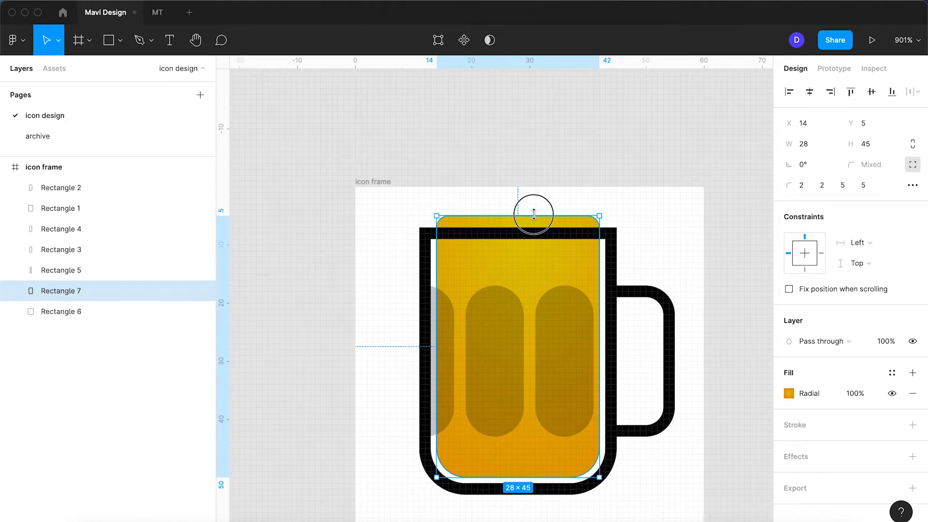
pyautogui.moveTo(529, 476); pyautogui.dragTo(532, 303)
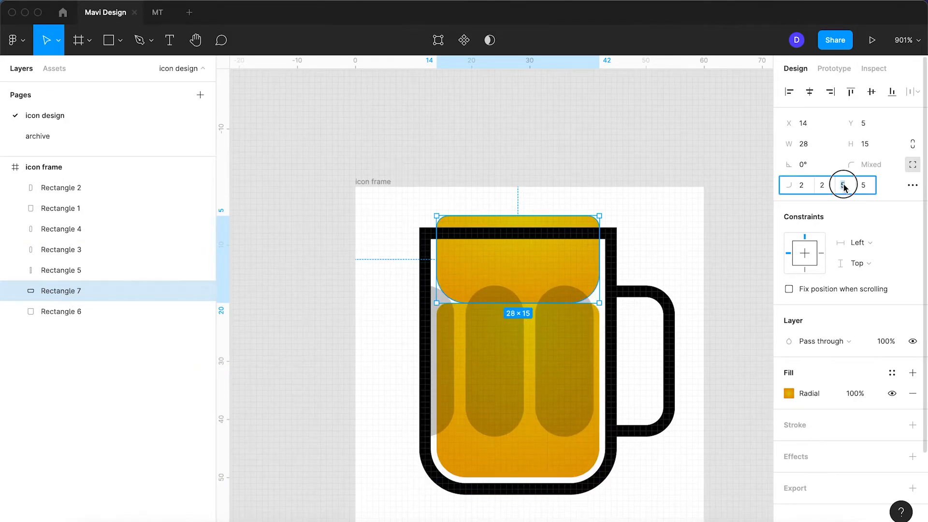
# - Set both bottom corner radii of the foam block to 0
pyautogui.write('0')
pyautogui.click(865, 185)
pyautogui.write('0')
pyautogui.press('Return')
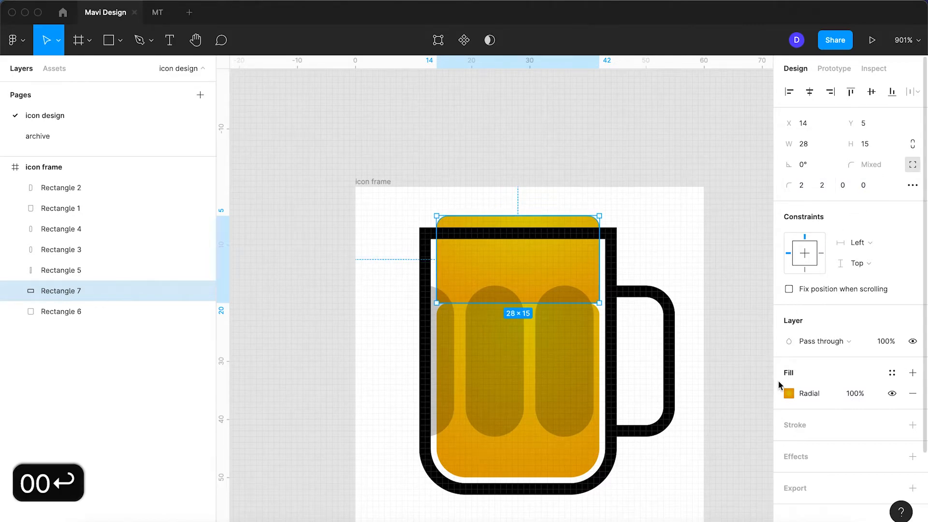
# - Change the foam block's radial gradient to a solid off-white fill, ECEBE1
pyautogui.click(788, 393)
pyautogui.click(638, 156)
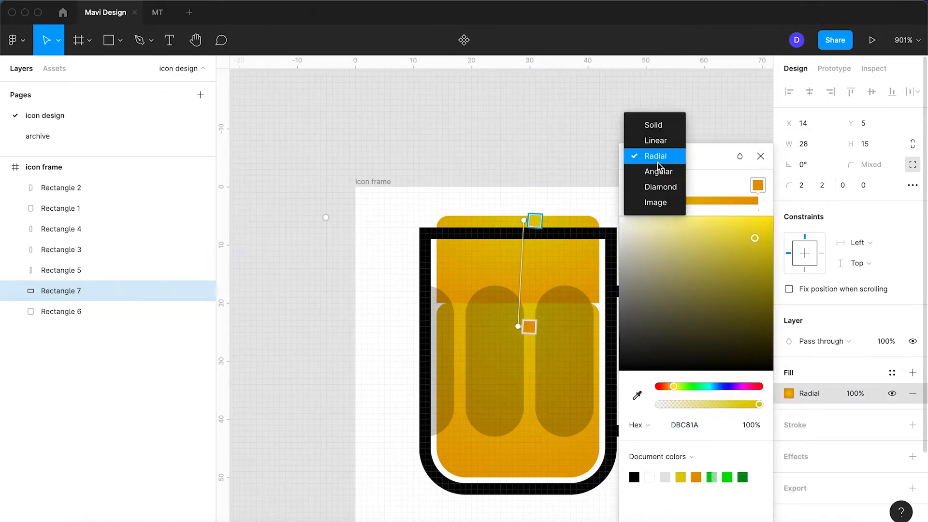
pyautogui.click(665, 125)
pyautogui.moveTo(696, 282); pyautogui.dragTo(625, 183)
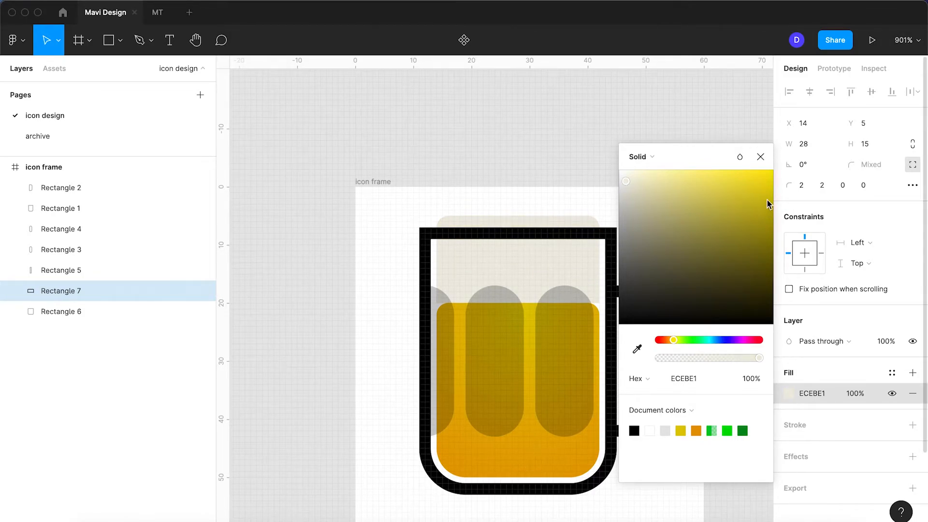
pyautogui.click(760, 157)
# - Set both top corner radii of the beer fill to 0 so it meets the foam squarely
pyautogui.click(522, 464)
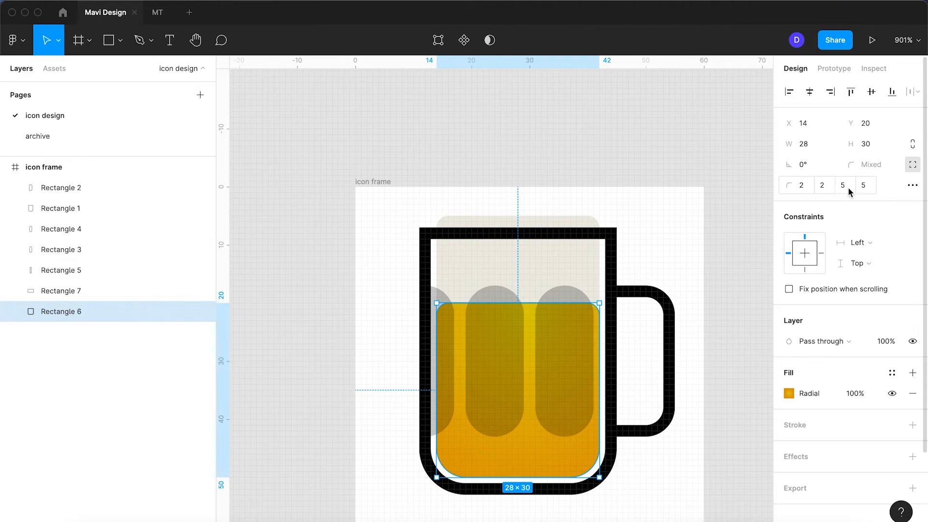
pyautogui.write('00')
pyautogui.press('Return')
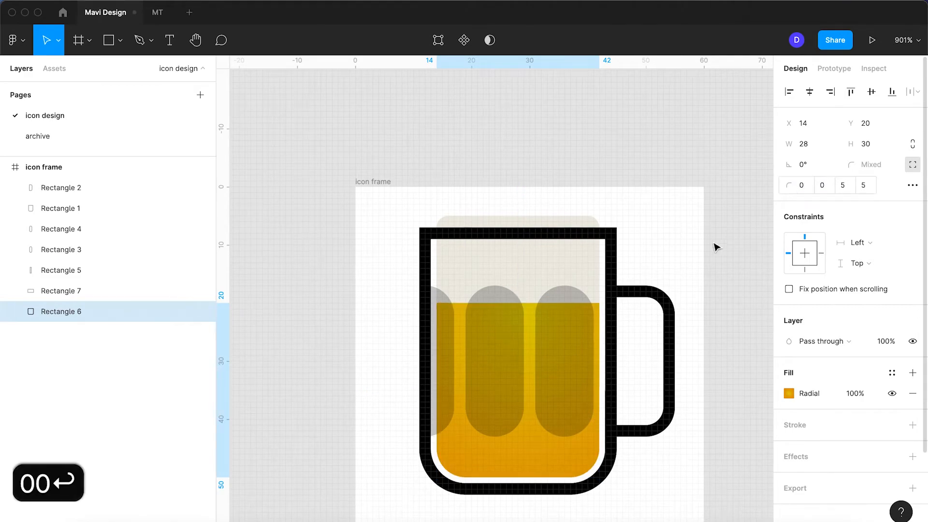
pyautogui.click(663, 261)
pyautogui.scroll(-3, 664, 262)
pyautogui.scroll(4, 648, 252)
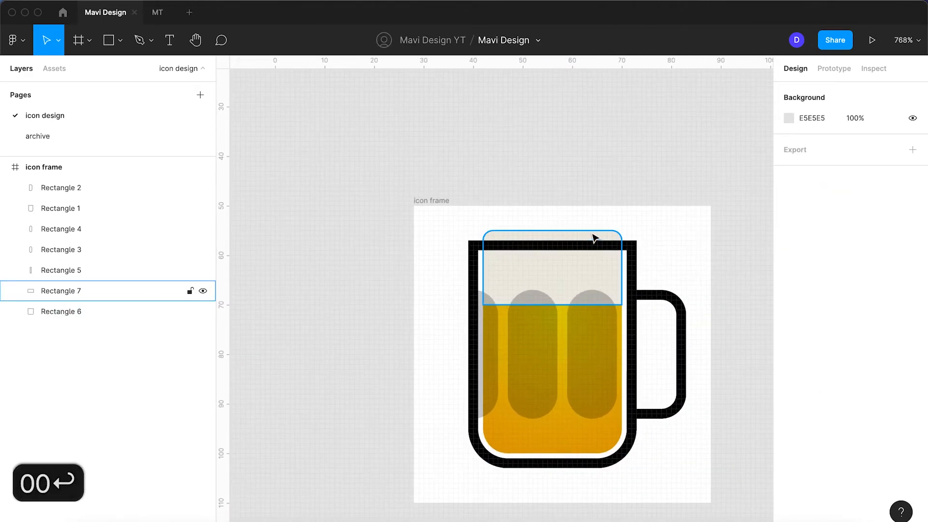
pyautogui.click(592, 239)
pyautogui.scroll(2, 568, 228)
pyautogui.moveTo(566, 228)
pyautogui.mouseDown()
pyautogui.moveTo(561, 216)
pyautogui.moveTo(600, 217)
pyautogui.moveTo(563, 227)
pyautogui.mouseUp()
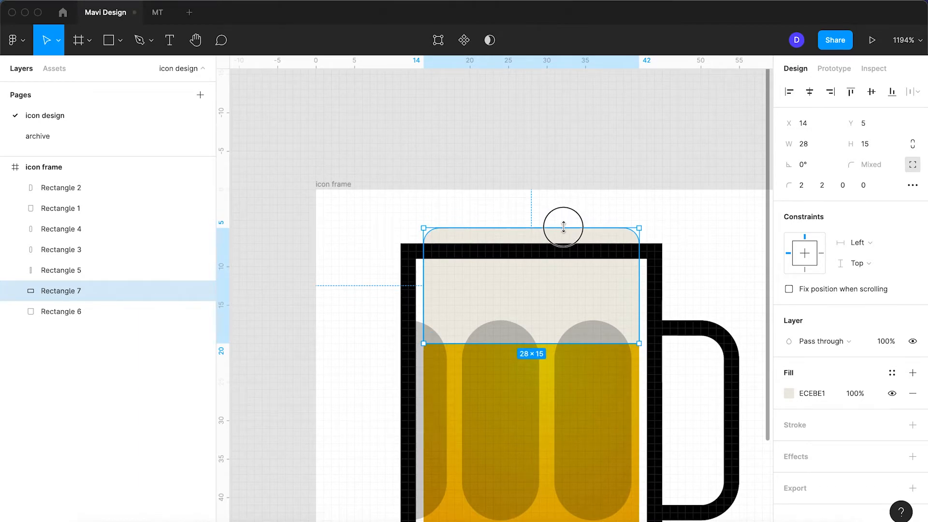
pyautogui.click(744, 239)
pyautogui.scroll(-5, 731, 246)
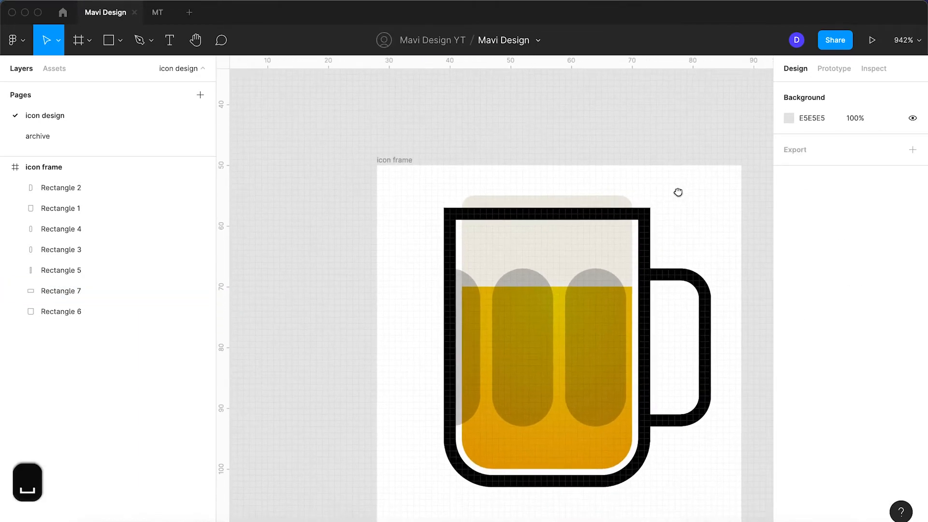
# - Shrink the beer fill to 26 × 29 at X 15 and reduce both bottom corner radii to 4
pyautogui.click(575, 415)
pyautogui.moveTo(598, 357); pyautogui.dragTo(593, 356)
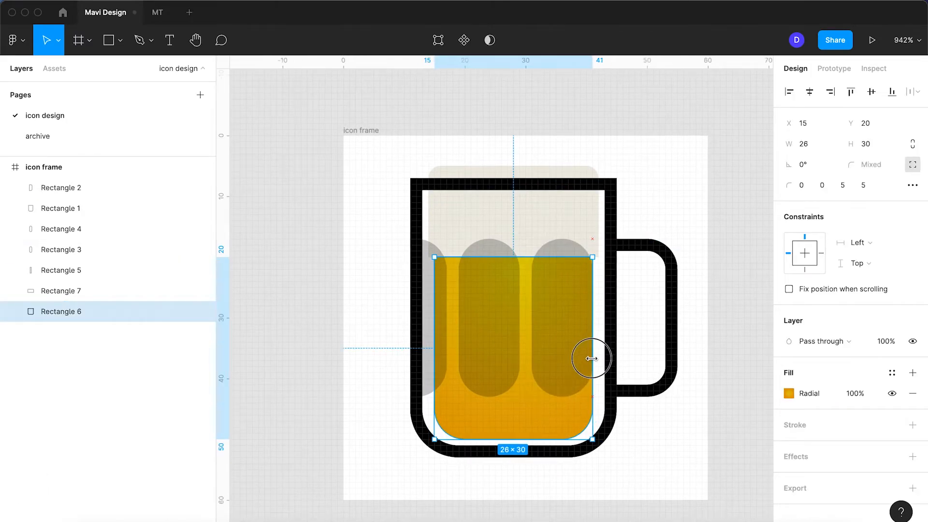
pyautogui.moveTo(527, 438); pyautogui.dragTo(527, 433)
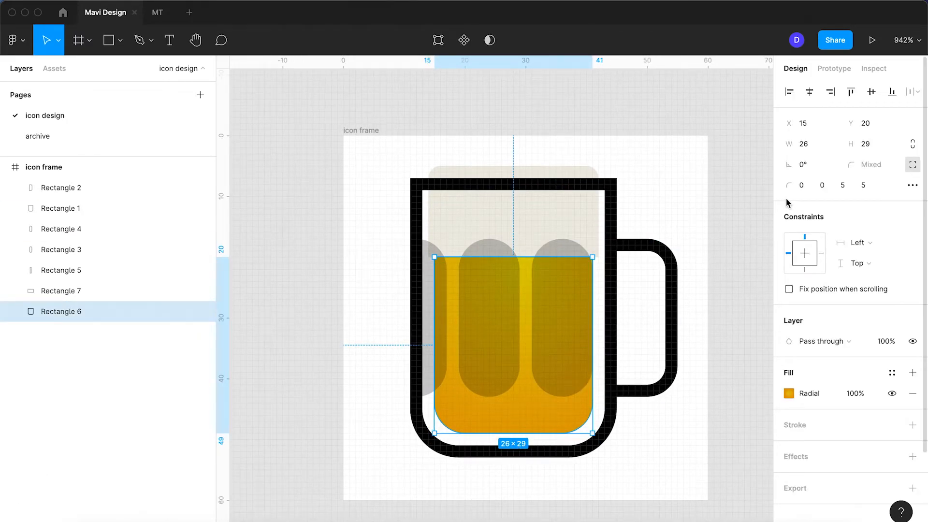
pyautogui.press('Down')
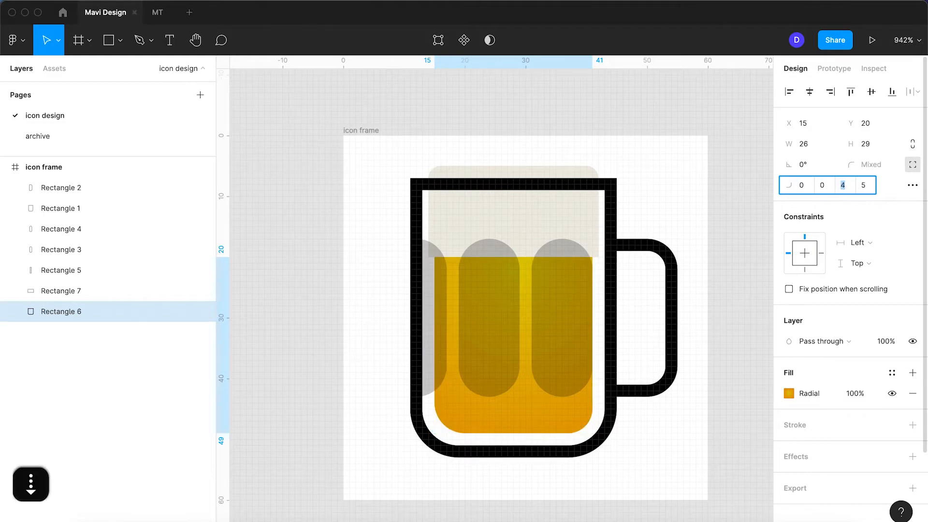
pyautogui.press('Tab')
pyautogui.press('Down')
pyautogui.press('Return')
# - Narrow the foam block from both sides to 26 × 15 at X 15, matching the beer's width
pyautogui.click(564, 211)
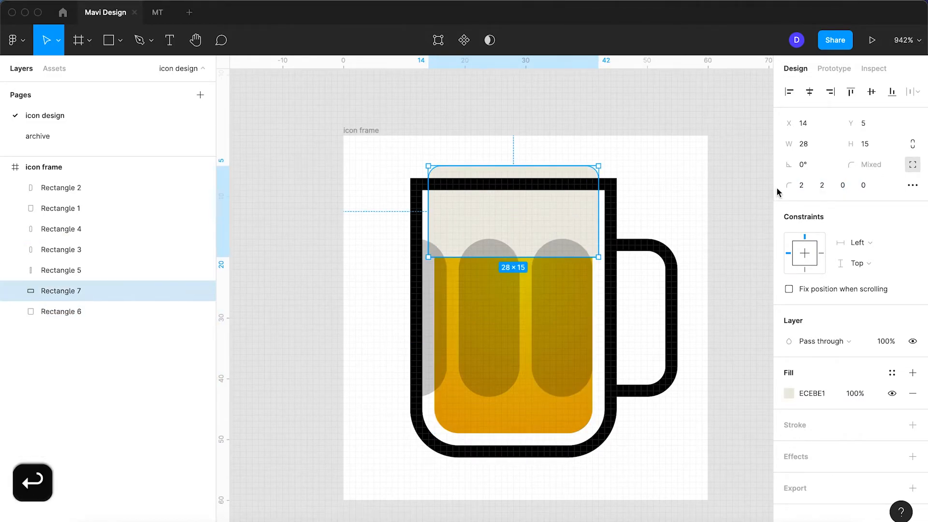
pyautogui.moveTo(598, 217); pyautogui.dragTo(591, 219)
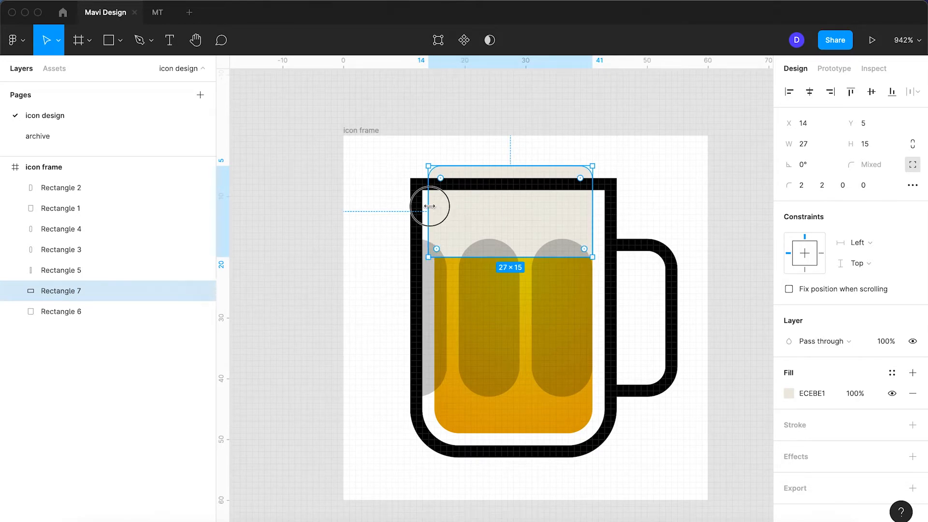
pyautogui.moveTo(429, 206); pyautogui.dragTo(437, 207)
pyautogui.click(382, 231)
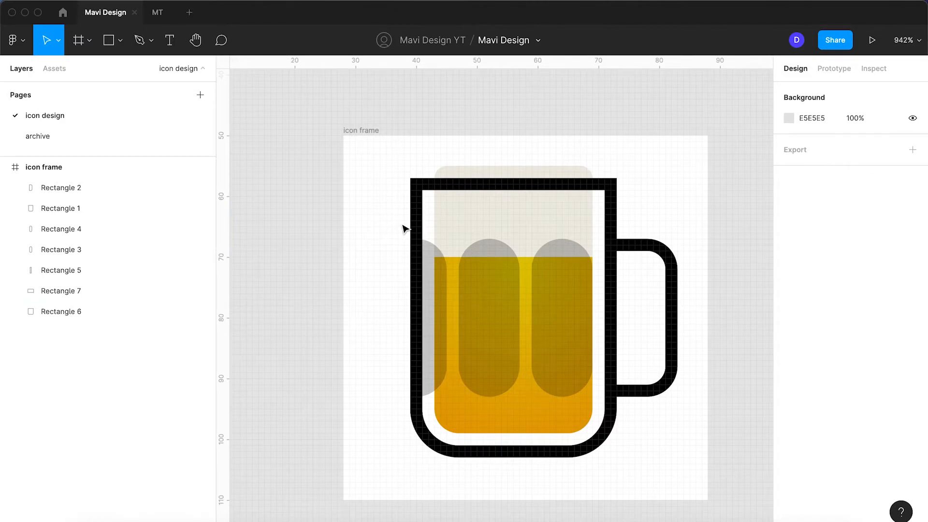
# - Change the foam block's fill to a vertical linear gradient and make its lower colour stop fully opaque
pyautogui.moveTo(579, 203); pyautogui.dragTo(527, 263)
pyautogui.click(500, 271)
pyautogui.moveTo(471, 224); pyautogui.dragTo(473, 224)
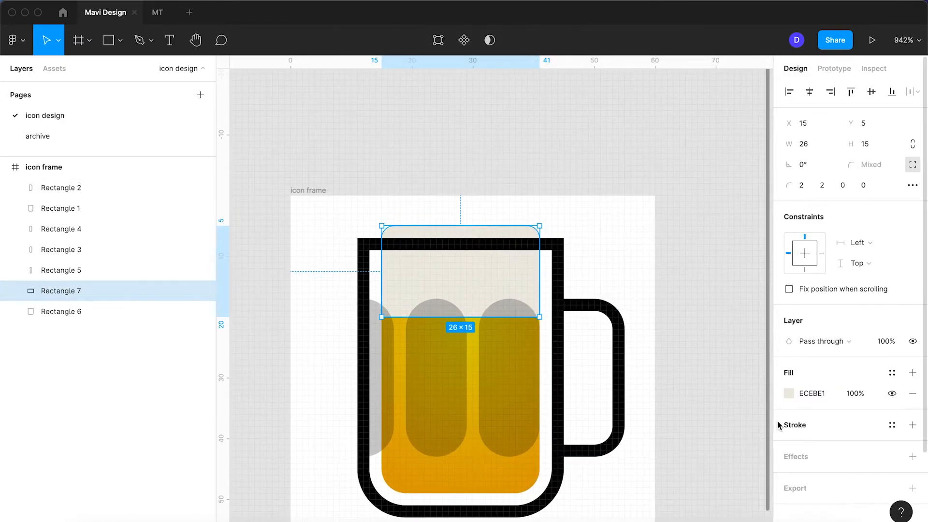
pyautogui.click(791, 396)
pyautogui.click(640, 203)
pyautogui.click(656, 219)
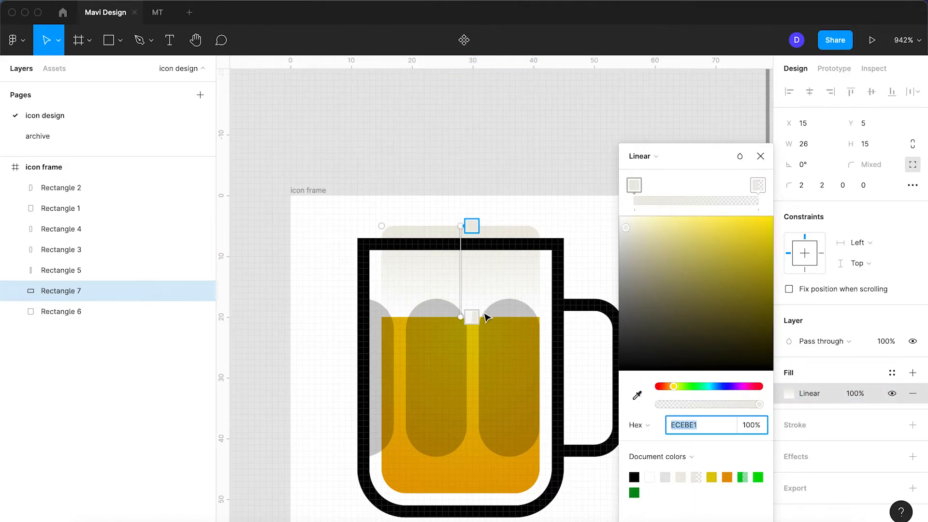
pyautogui.click(472, 317)
pyautogui.moveTo(689, 406); pyautogui.dragTo(747, 402)
# - Set the upper colour stop of the foam gradient to pale yellow F3EFC5
pyautogui.click(471, 226)
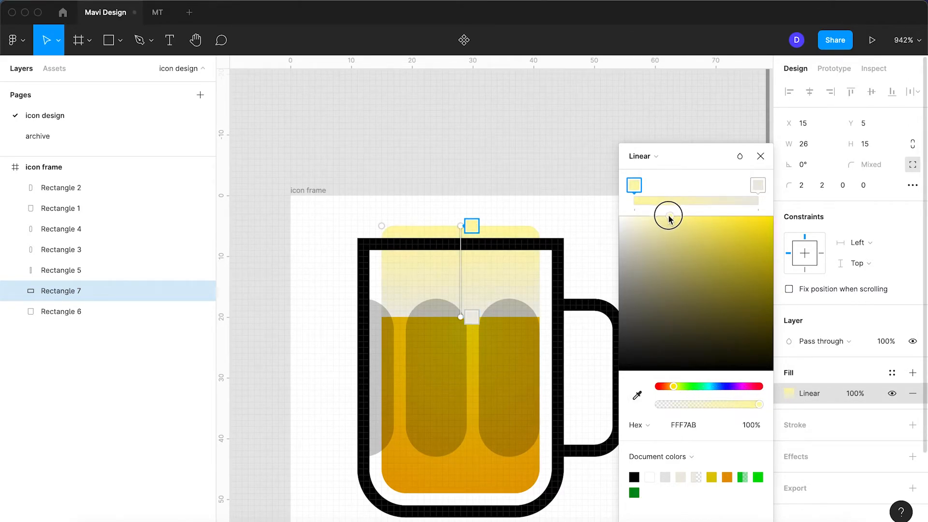
pyautogui.moveTo(640, 231)
pyautogui.mouseDown()
pyautogui.moveTo(705, 248)
pyautogui.moveTo(649, 232)
pyautogui.mouseUp()
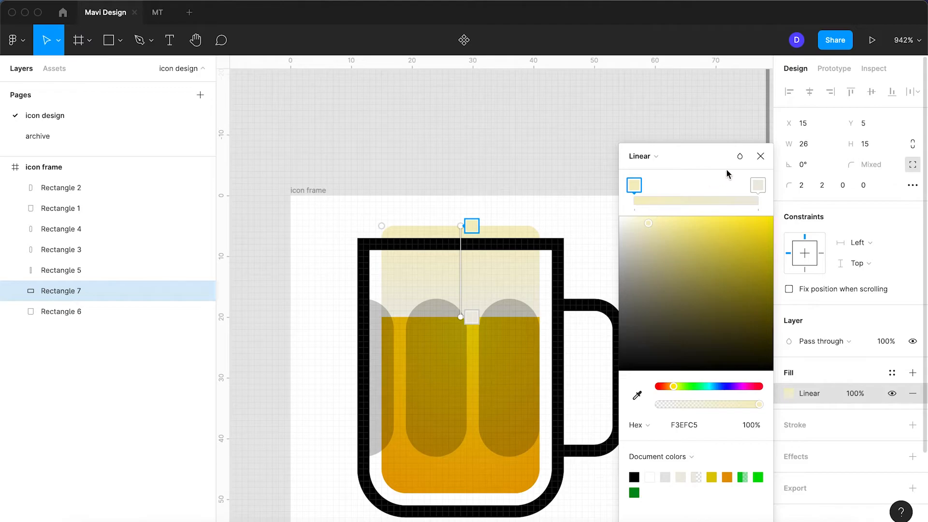
pyautogui.click(760, 156)
# - Stretch the three grooves downward together to a height of 29
pyautogui.click(491, 381)
pyautogui.keyDown('shift'); pyautogui.click(436, 381); pyautogui.keyUp('shift')
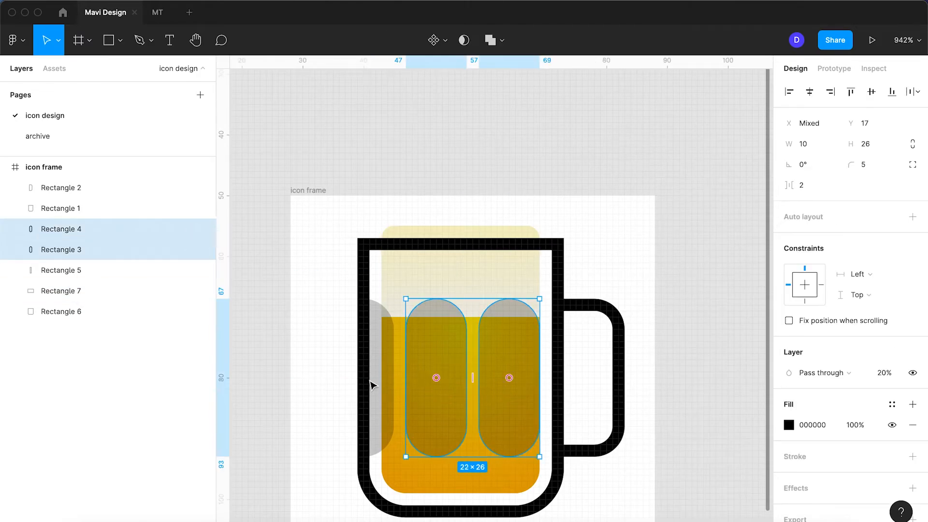
pyautogui.keyDown('shift'); pyautogui.click(373, 384); pyautogui.keyUp('shift')
pyautogui.moveTo(465, 458); pyautogui.dragTo(464, 475)
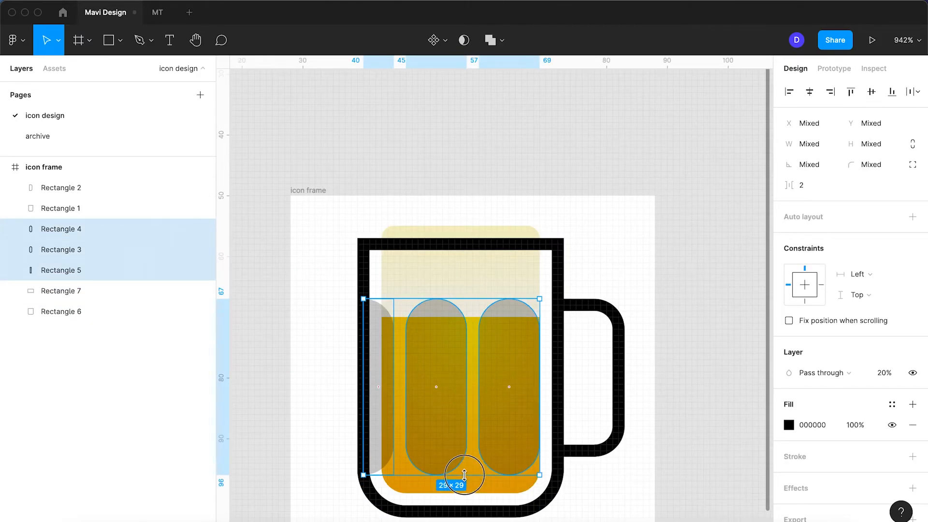
# - Stretch the three grooves together upward to Y 11 and downward to a height of 36
pyautogui.moveTo(464, 313); pyautogui.dragTo(474, 263)
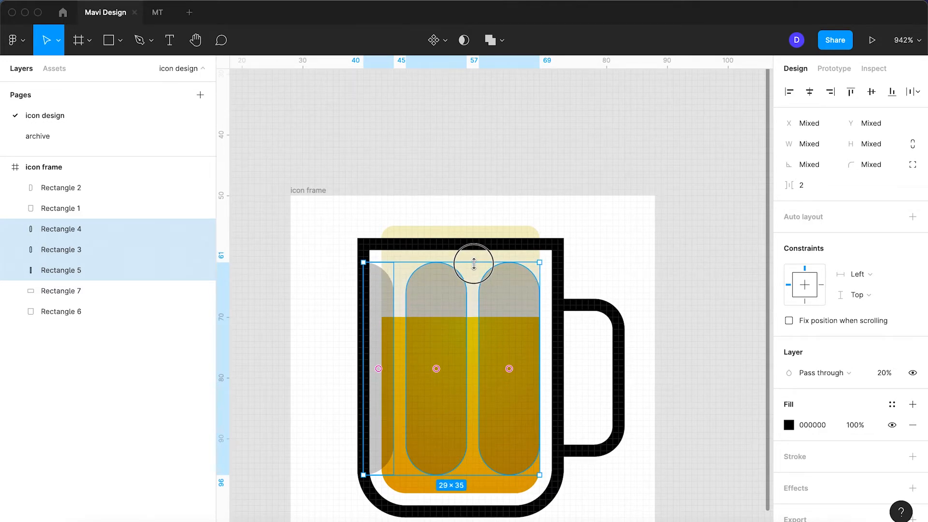
pyautogui.moveTo(471, 475); pyautogui.dragTo(471, 483)
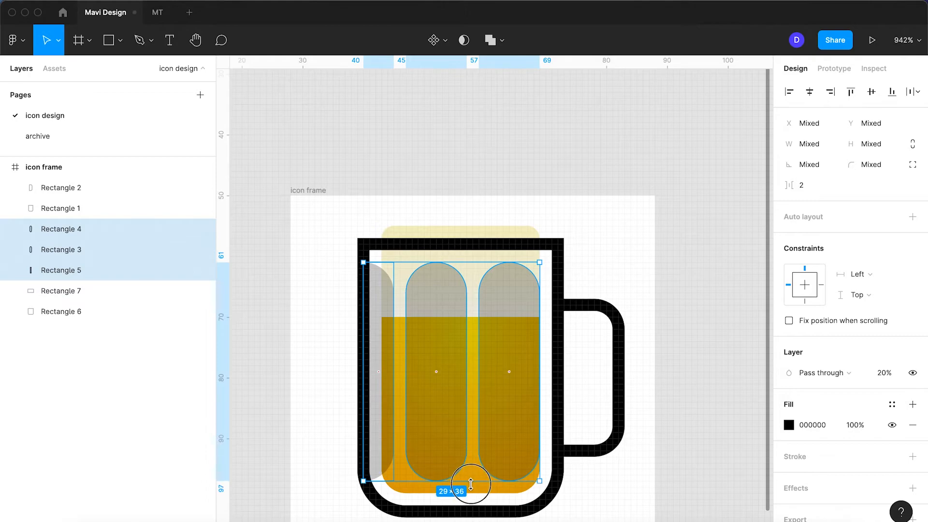
pyautogui.click(667, 242)
pyautogui.scroll(-10, 621, 243)
pyautogui.scroll(10, 599, 250)
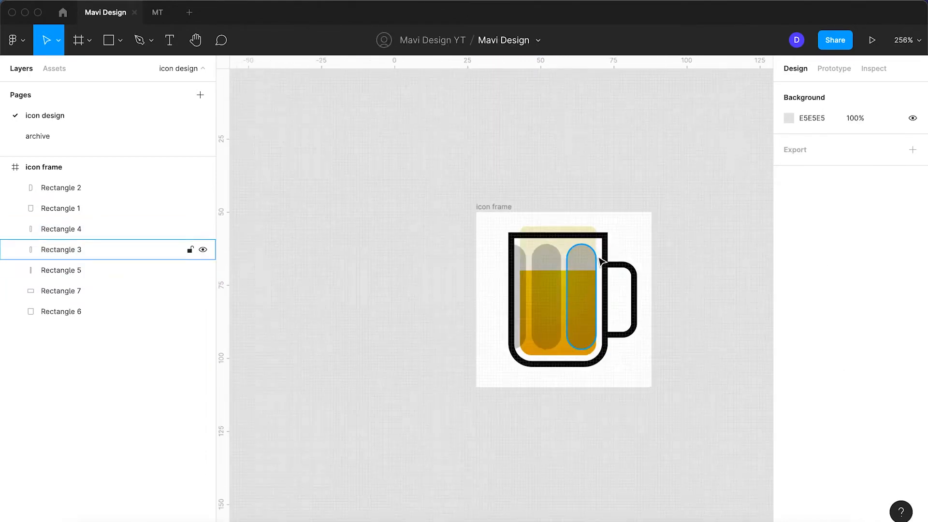
# - Nudge the rightmost groove 2 px to the right
pyautogui.click(575, 307)
pyautogui.moveTo(596, 311)
pyautogui.mouseDown()
pyautogui.moveTo(580, 311)
pyautogui.moveTo(595, 315)
pyautogui.mouseUp()
pyautogui.click(674, 236)
pyautogui.click(571, 325)
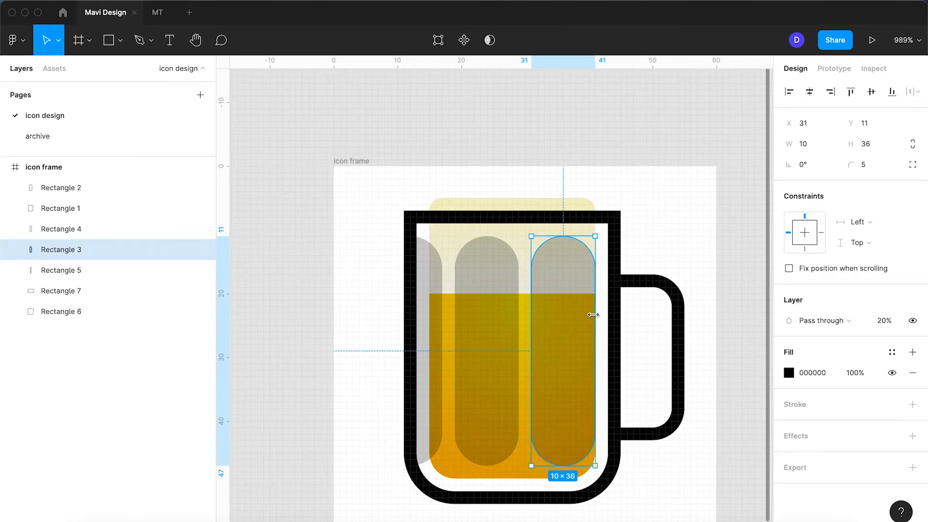
pyautogui.press('Right')
pyautogui.press('Right')
pyautogui.click(667, 234)
pyautogui.scroll(5, 643, 271)
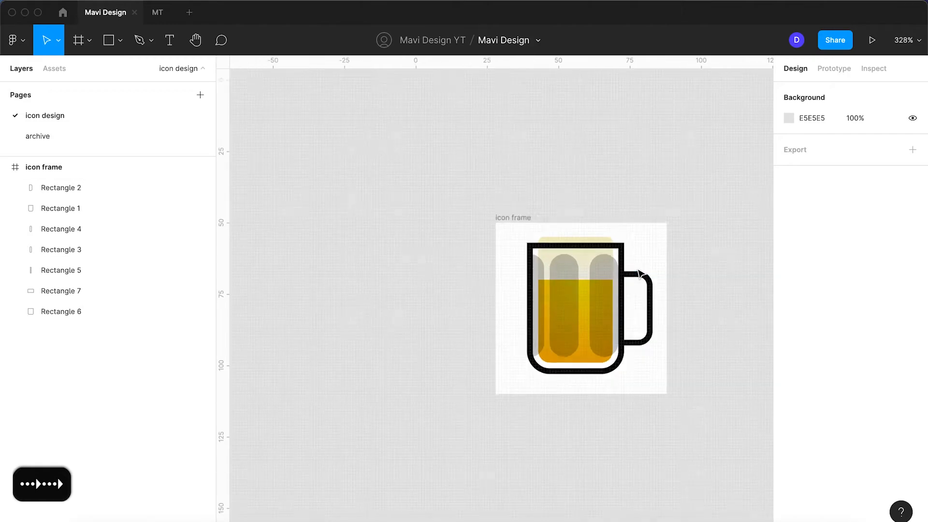
# - Nudge the middle groove right to X 21 and the left half groove right to X 14
pyautogui.click(512, 331)
pyautogui.press('Right')
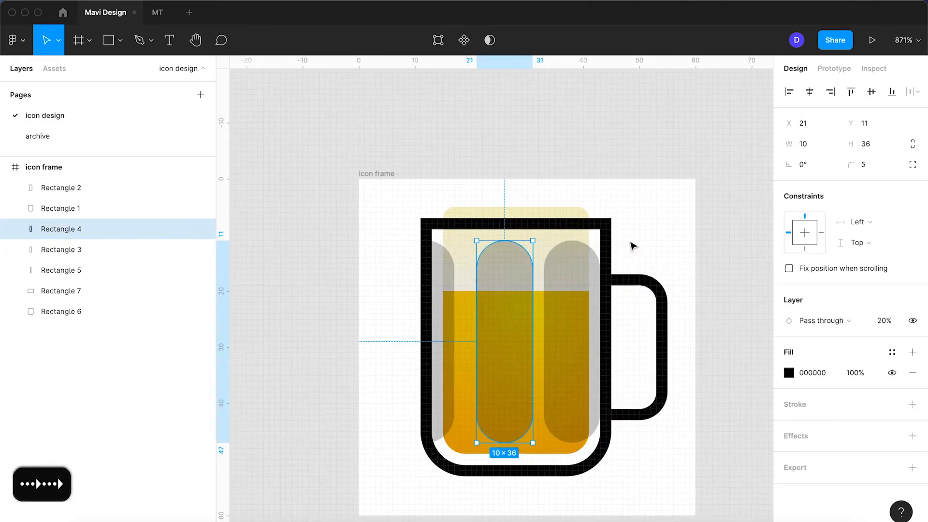
pyautogui.click(631, 245)
pyautogui.click(447, 313)
pyautogui.press('Right')
pyautogui.click(659, 232)
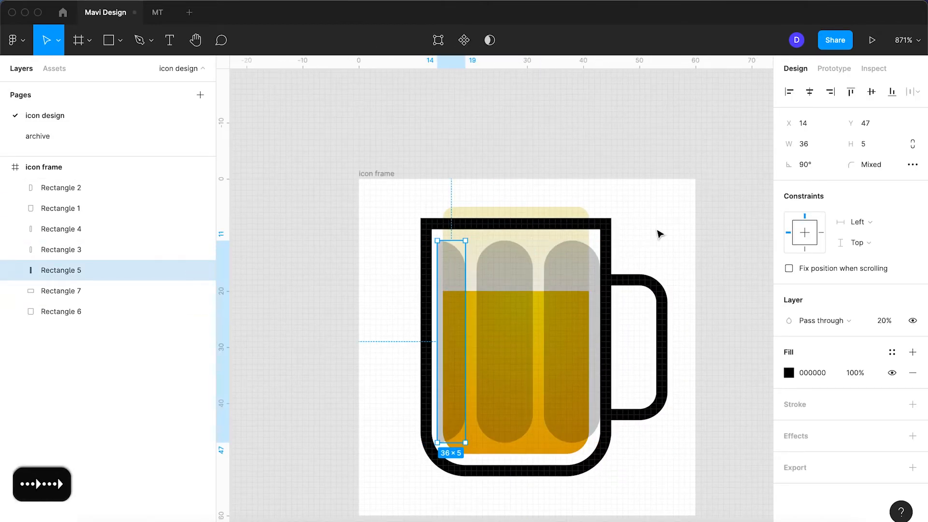
pyautogui.scroll(-5, 659, 232)
pyautogui.scroll(5, 637, 241)
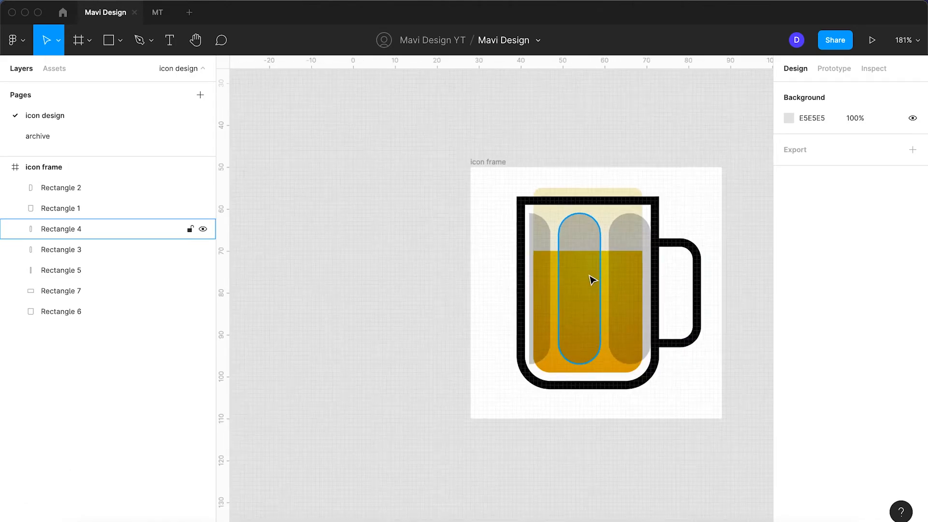
# - Shift all three grooves 1 px left, placing the left one at X 13, the middle at 20 and the right at 32
pyautogui.click(508, 304)
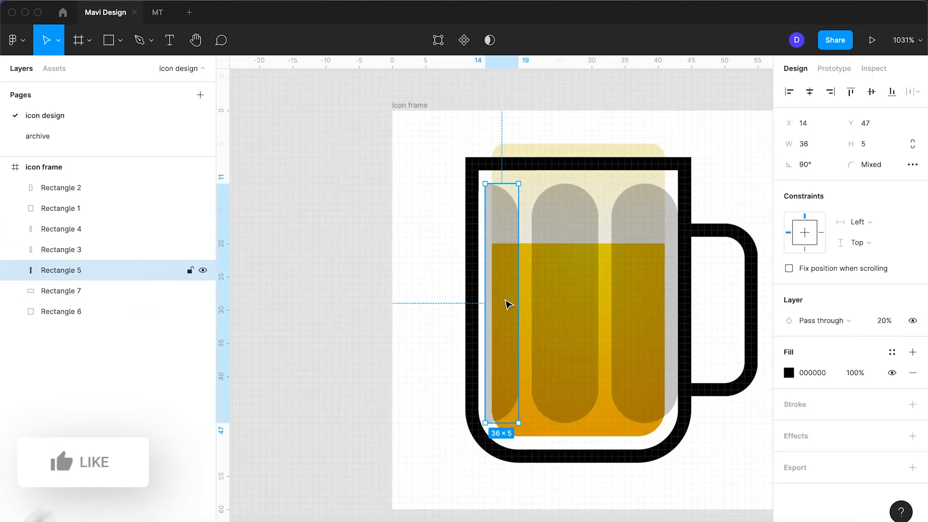
pyautogui.click(550, 288)
pyautogui.press('Left')
pyautogui.click(645, 276)
pyautogui.press('Left')
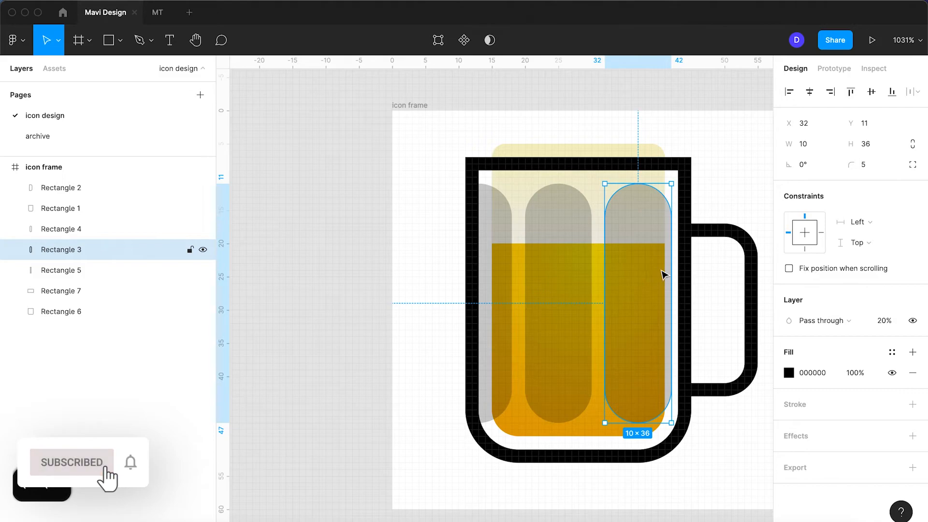
pyautogui.click(752, 178)
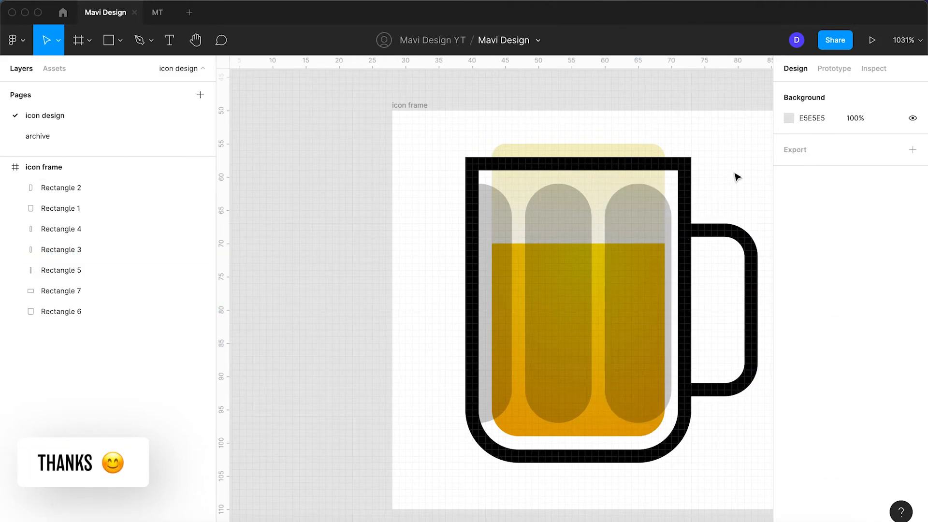
pyautogui.scroll(-5, 663, 259)
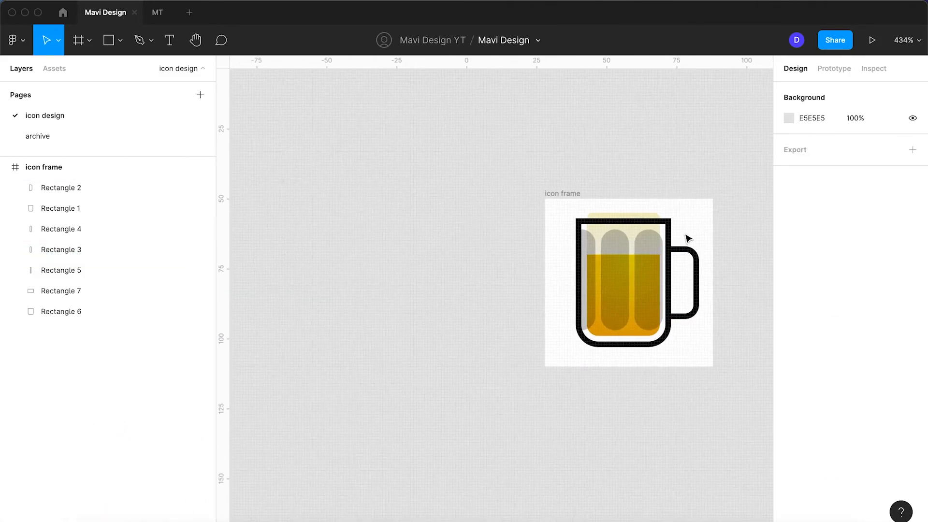
# - Narrow the rightmost groove from its right side to a width of 9
pyautogui.scroll(3, 694, 224)
pyautogui.click(655, 275)
pyautogui.moveTo(662, 271); pyautogui.dragTo(658, 271)
pyautogui.click(598, 274)
pyautogui.click(640, 278)
pyautogui.click(590, 280)
pyautogui.click(640, 274)
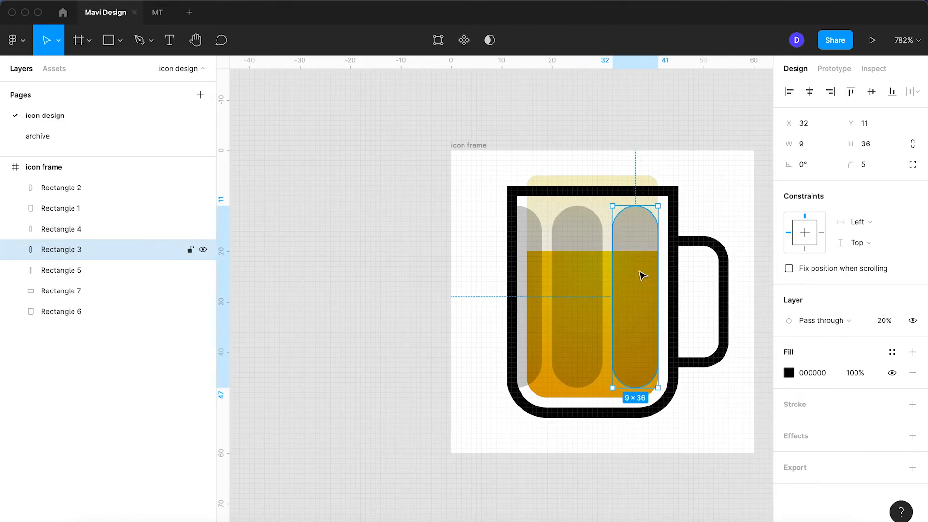
# - Set the middle groove's width to 9
pyautogui.click(590, 273)
pyautogui.click(803, 145)
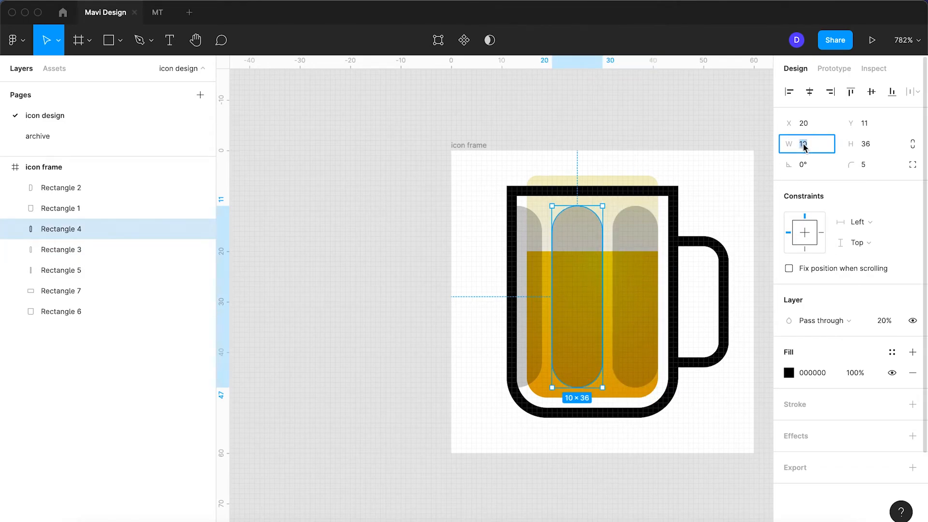
pyautogui.write('9')
pyautogui.press('Return')
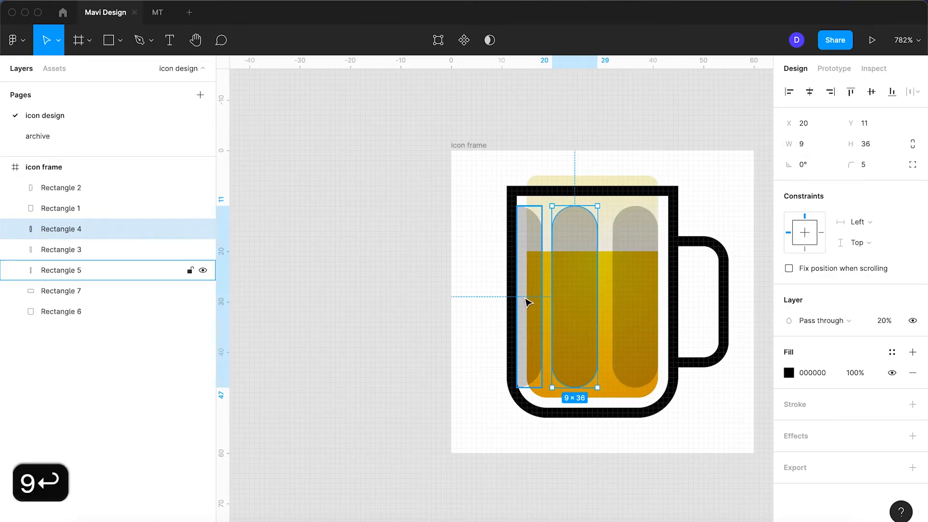
# - Narrow the left half groove from its right side to a thickness of 4
pyautogui.click(526, 301)
pyautogui.scroll(5, 558, 290)
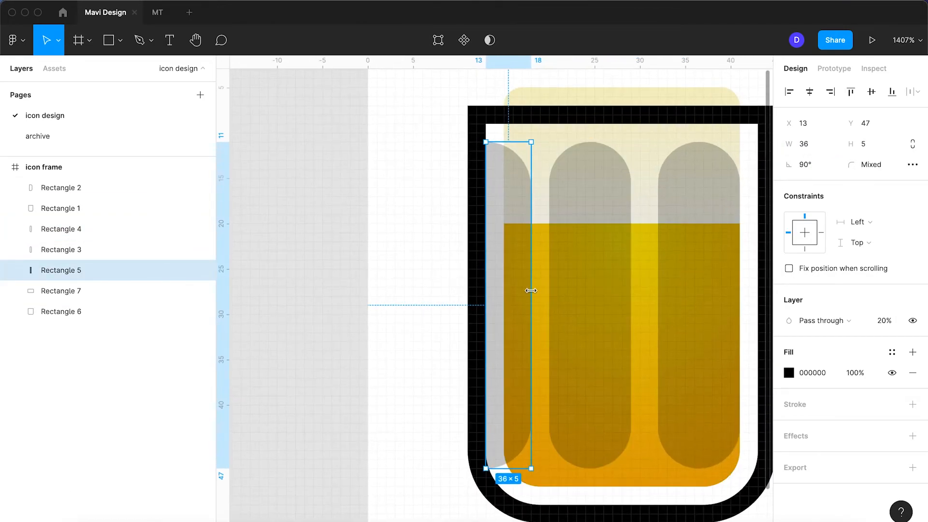
pyautogui.moveTo(534, 292); pyautogui.dragTo(524, 292)
# - Shift the right groove left to X 30 and the middle groove 1 px left, keeping a 2 px gap between them
pyautogui.click(690, 277)
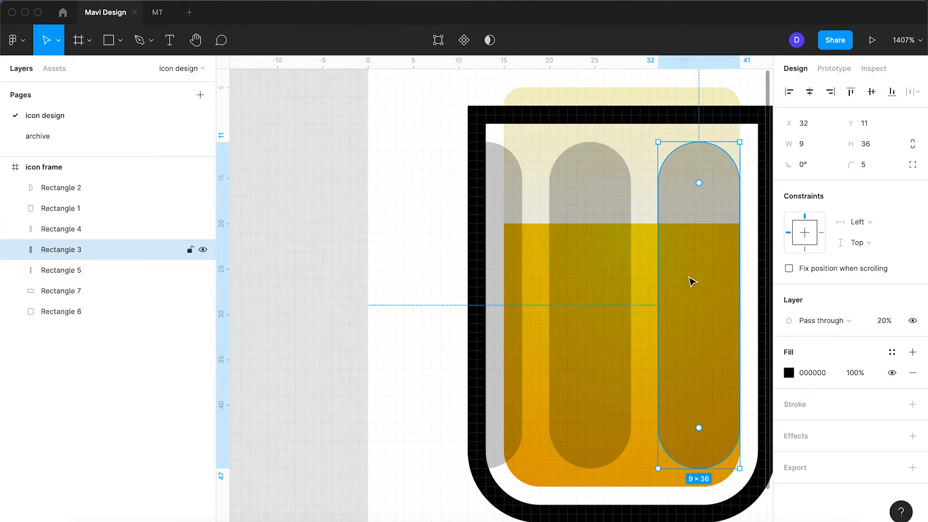
pyautogui.keyDown('shift'); pyautogui.click(583, 308); pyautogui.keyUp('shift')
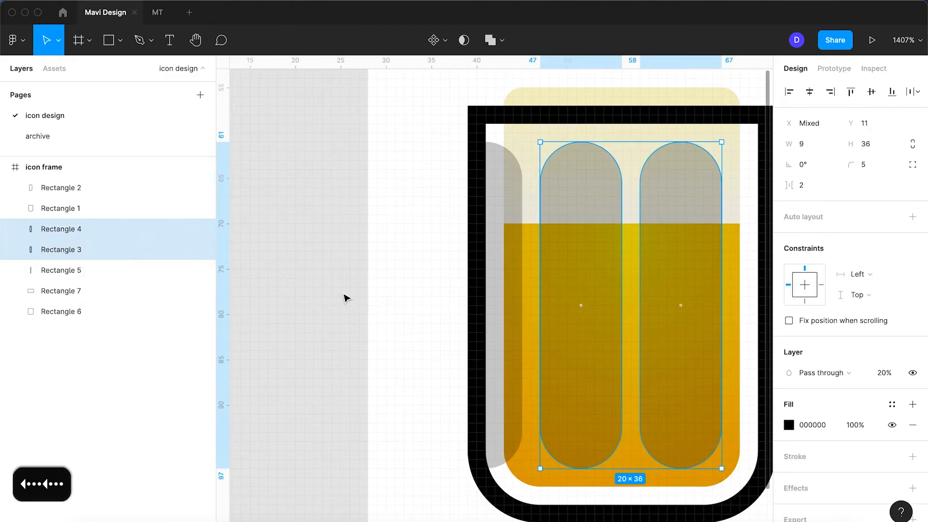
pyautogui.click(343, 297)
pyautogui.scroll(-5, 344, 296)
pyautogui.scroll(5, 458, 283)
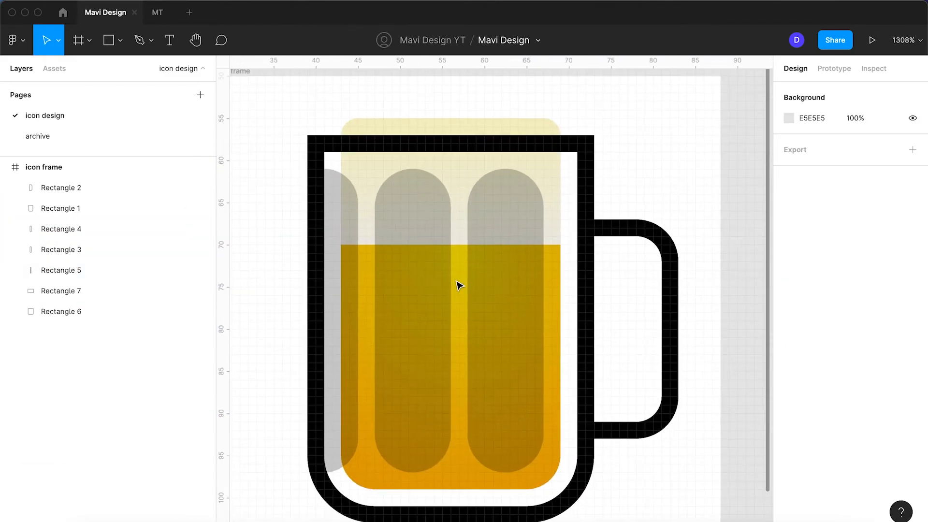
# - Duplicate the left half groove, flip the copy horizontally and place it against the mug's right inner wall
pyautogui.click(349, 275)
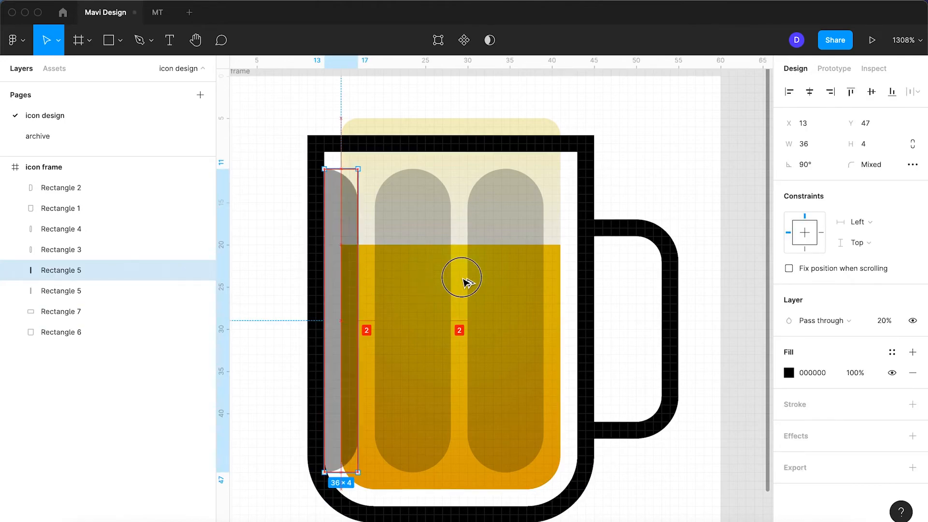
pyautogui.moveTo(341, 279); pyautogui.dragTo(535, 280)
pyautogui.hotkey('shift', 'h')
pyautogui.moveTo(548, 186); pyautogui.dragTo(584, 179)
pyautogui.click(652, 179)
pyautogui.scroll(-5, 654, 184)
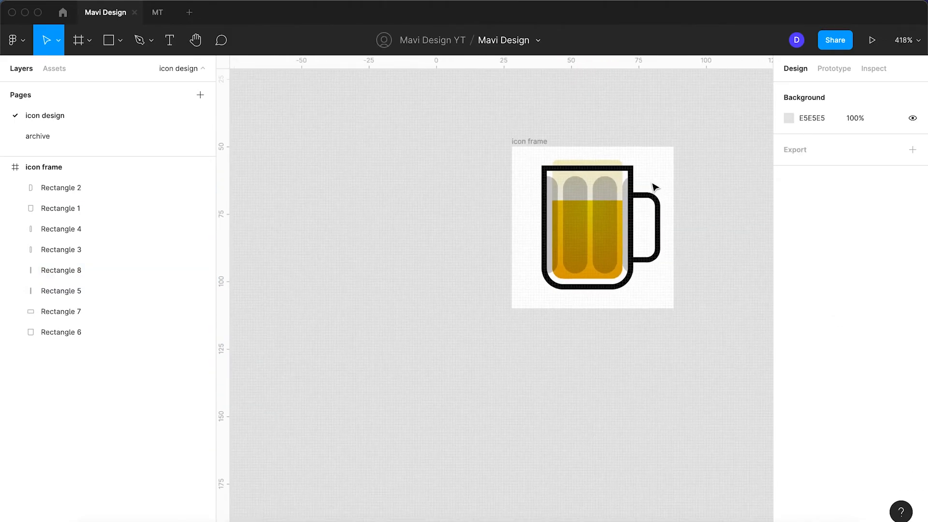
# - Delete the flipped half-groove copy at the mug's right inner wall
pyautogui.click(631, 235)
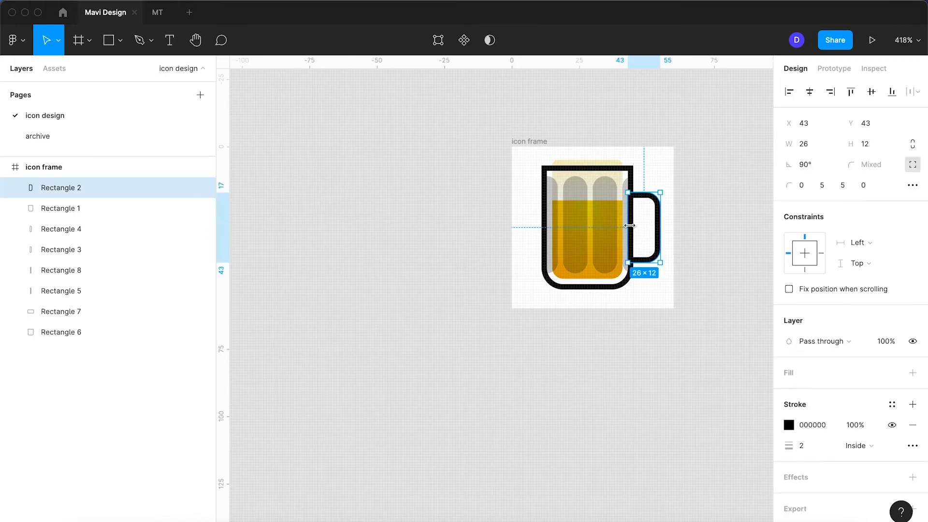
pyautogui.click(628, 187)
pyautogui.press('BackSpace')
pyautogui.scroll(5, 651, 176)
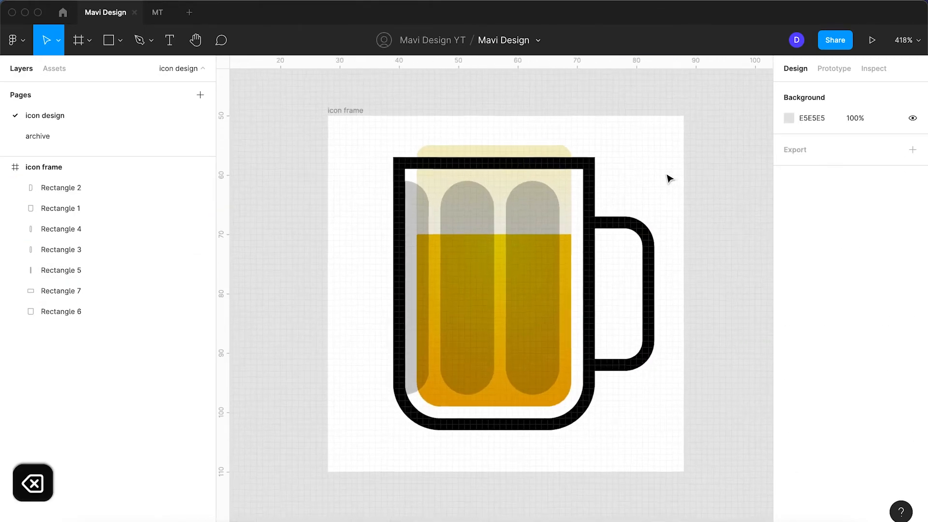
# - Add a drop shadow to the beer block and sample its colour DBB41B from the beer at 100% opacity
pyautogui.click(518, 363)
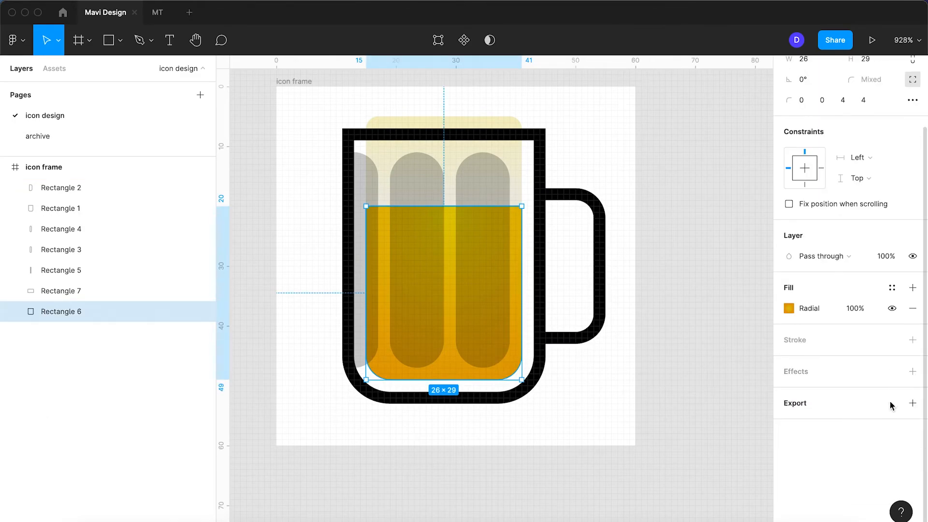
pyautogui.click(912, 371)
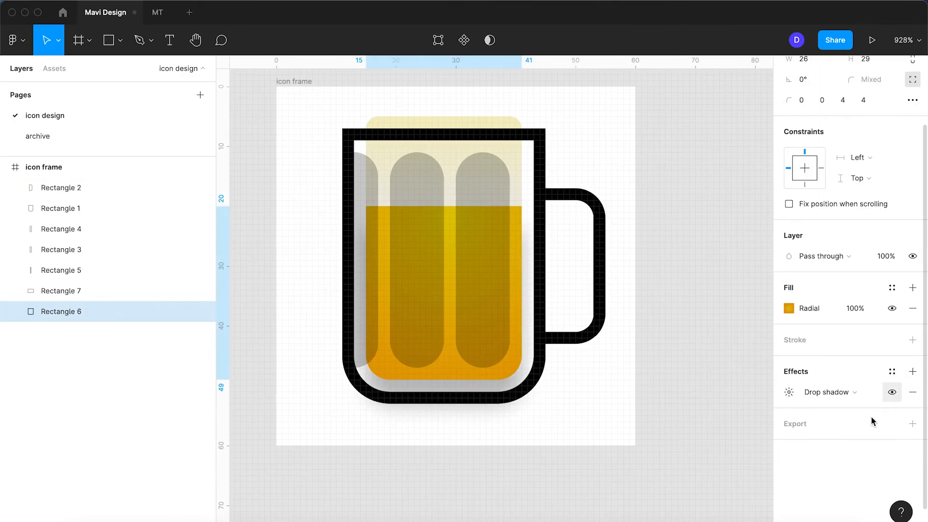
pyautogui.click(789, 393)
pyautogui.click(633, 464)
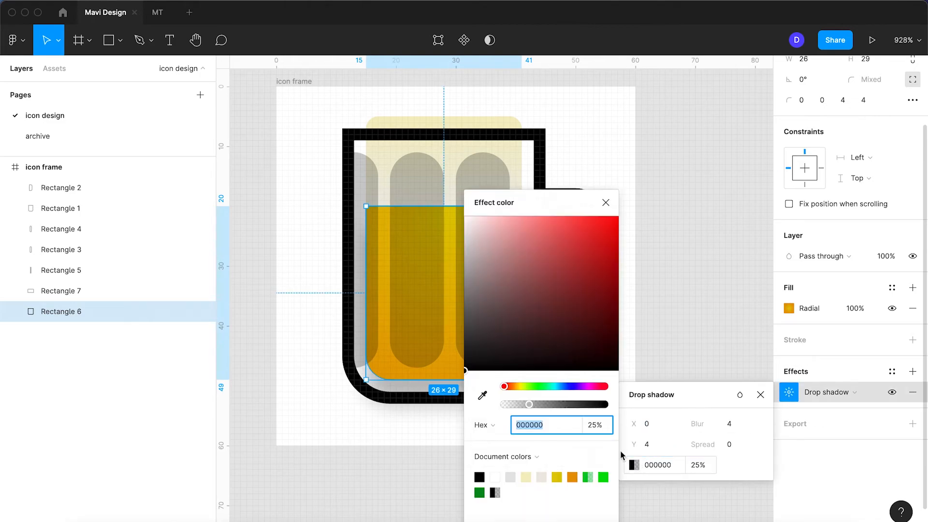
pyautogui.click(482, 395)
pyautogui.click(384, 263)
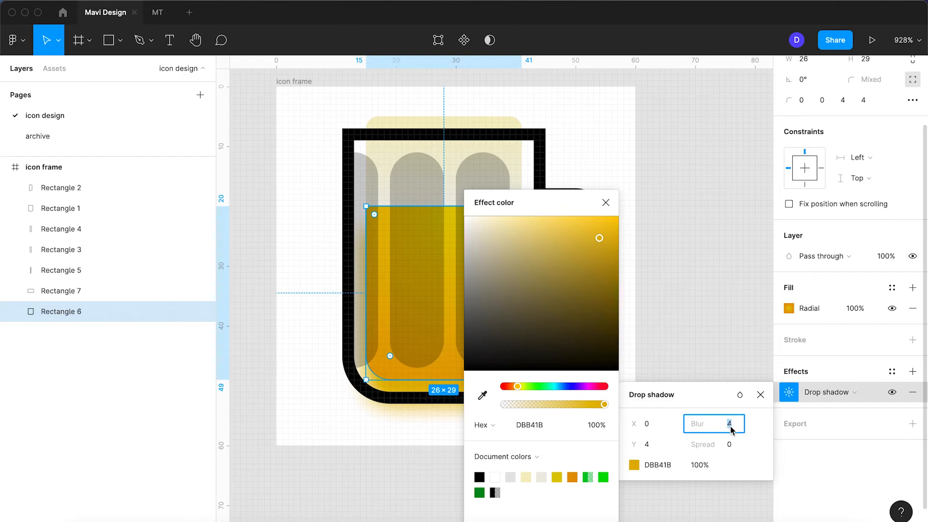
# - Set the beer's drop shadow to blur 14 and its colour opacity to 50%
pyautogui.hotkey('shift', 'Up')
pyautogui.hotkey('shift', 'Up')
pyautogui.hotkey('shift', 'Down')
pyautogui.click(606, 202)
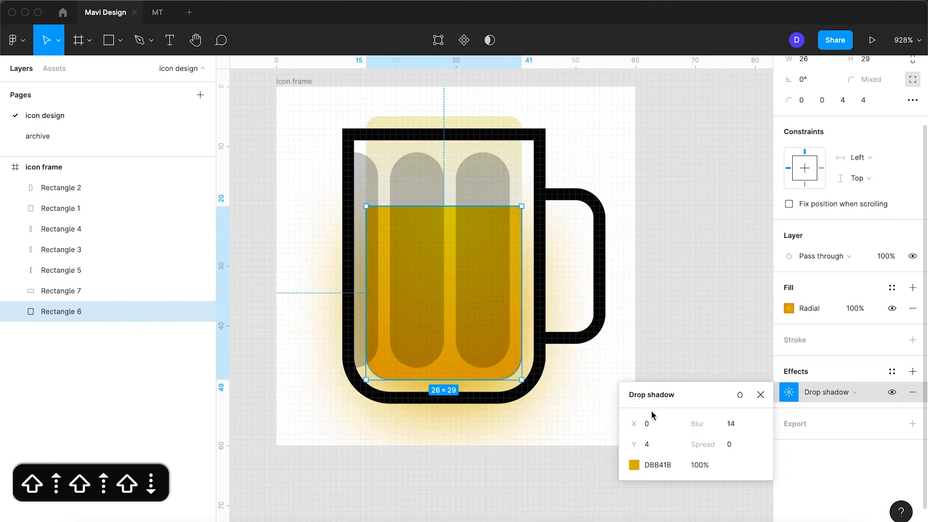
pyautogui.click(700, 465)
pyautogui.hotkey('shift', 'Down')
pyautogui.hotkey('shift', 'Down')
pyautogui.hotkey('shift', 'Down')
pyautogui.hotkey('shift', 'Down')
pyautogui.hotkey('shift', 'Down')
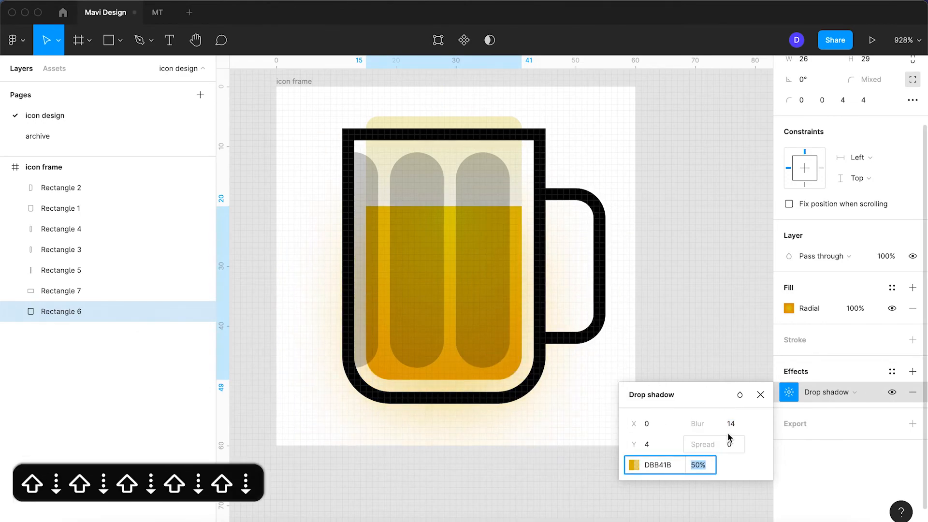
# - Try different blur amounts for the beer's drop shadow and settle on 13
pyautogui.click(729, 423)
pyautogui.hotkey('shift', 'Down')
pyautogui.hotkey('shift', 'Down')
pyautogui.hotkey('shift', 'Up')
pyautogui.hotkey('shift', 'Up')
pyautogui.hotkey('shift', 'Down')
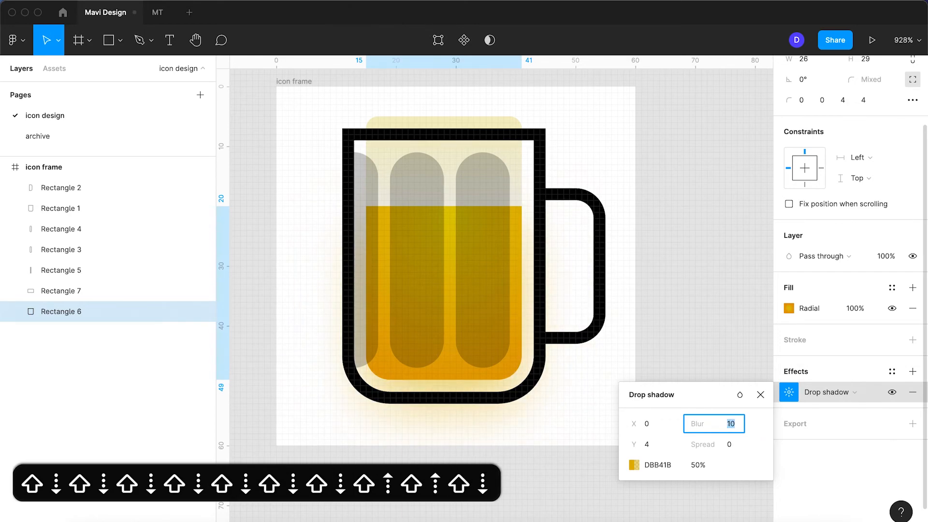
pyautogui.press('Up')
pyautogui.press('Up')
pyautogui.press('Up')
# - Lower the beer's drop shadow opacity to 44% and close its settings
pyautogui.press('Down')
pyautogui.press('Down')
pyautogui.press('Down')
pyautogui.press('Down')
pyautogui.press('Down')
pyautogui.press('Down')
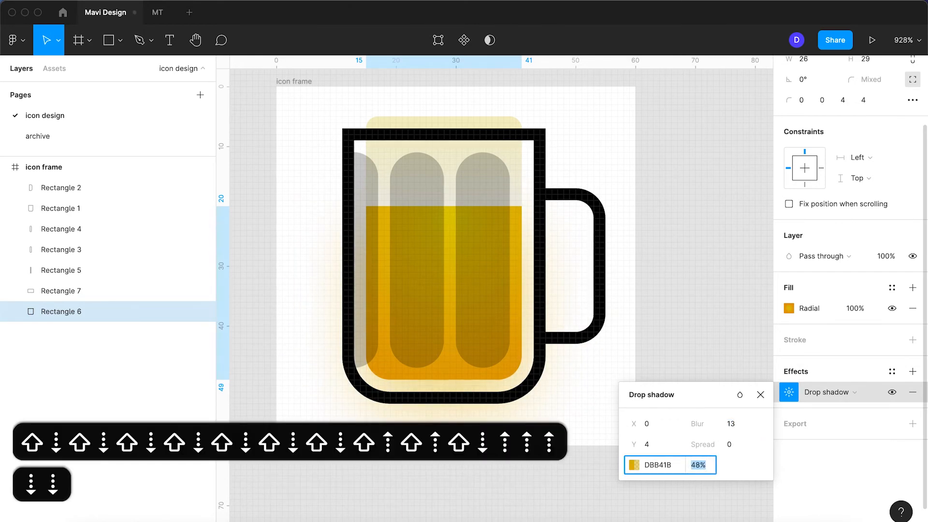
pyautogui.press('Return')
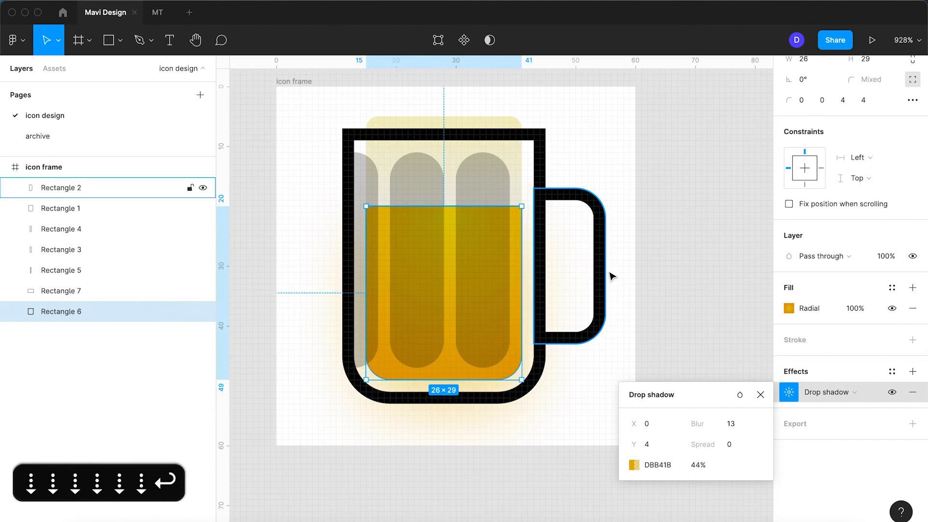
pyautogui.click(624, 274)
# - Give the right groove a black 2 px inside stroke and remove its fill
pyautogui.click(478, 183)
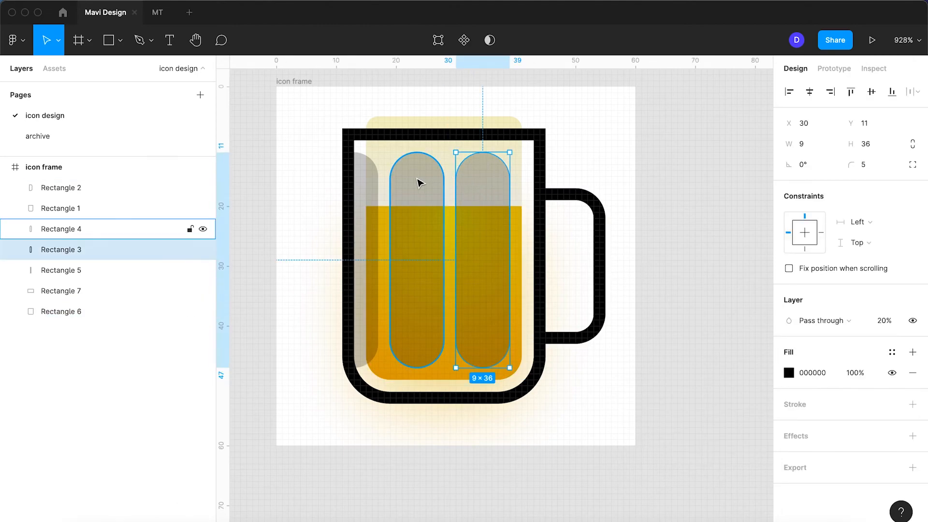
pyautogui.click(910, 405)
pyautogui.click(805, 446)
pyautogui.press('Up')
pyautogui.press('Return')
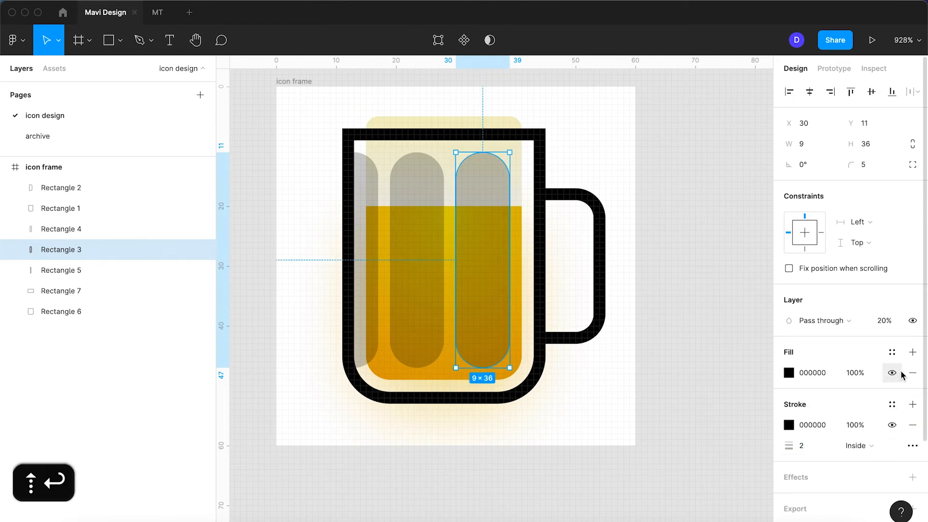
pyautogui.click(913, 372)
pyautogui.click(659, 193)
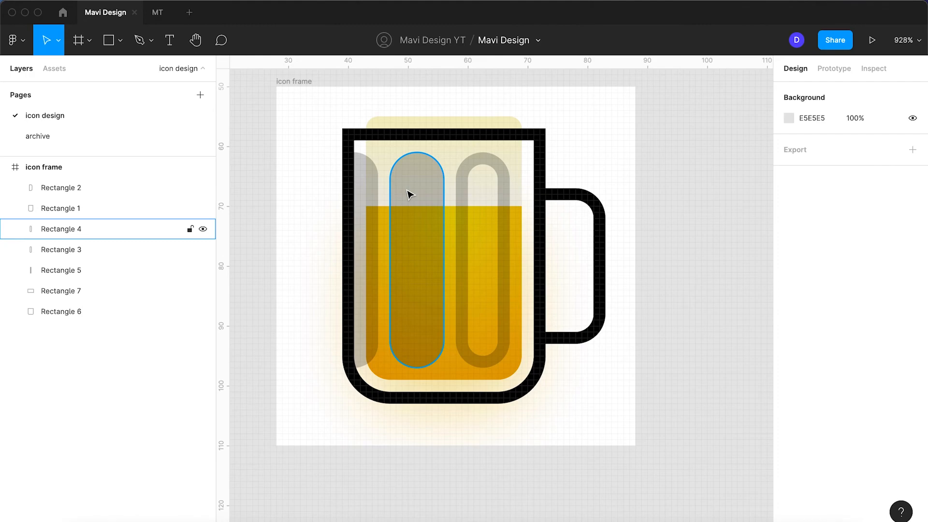
# - Turn the left groove into a black 2 px inside outline without fill and widen it to 6 px, reaching the mug's outer edge
pyautogui.click(358, 183)
pyautogui.click(909, 406)
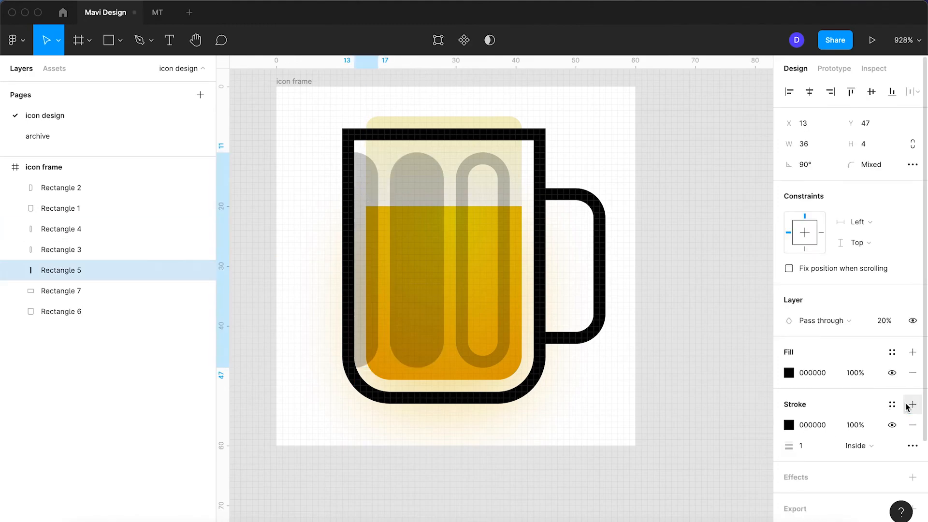
pyautogui.click(892, 373)
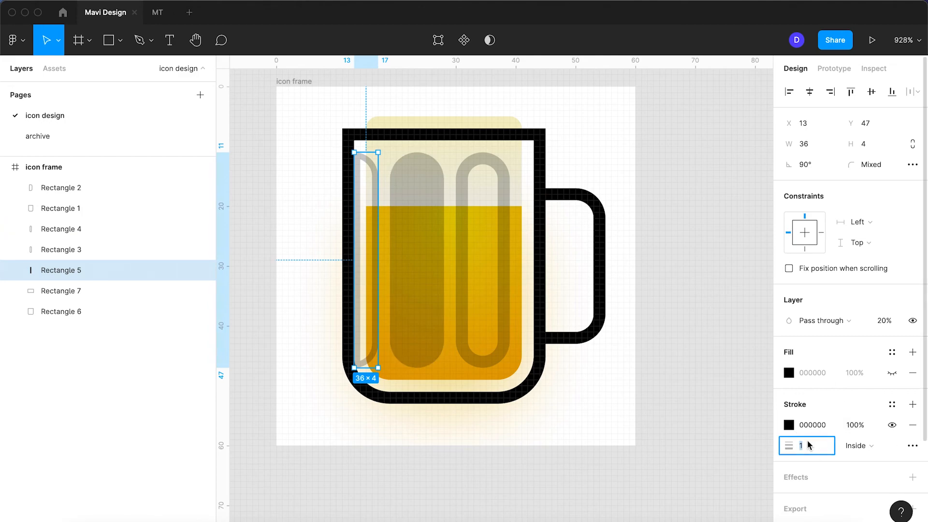
pyautogui.press('Up')
pyautogui.press('Return')
pyautogui.moveTo(354, 265); pyautogui.dragTo(343, 265)
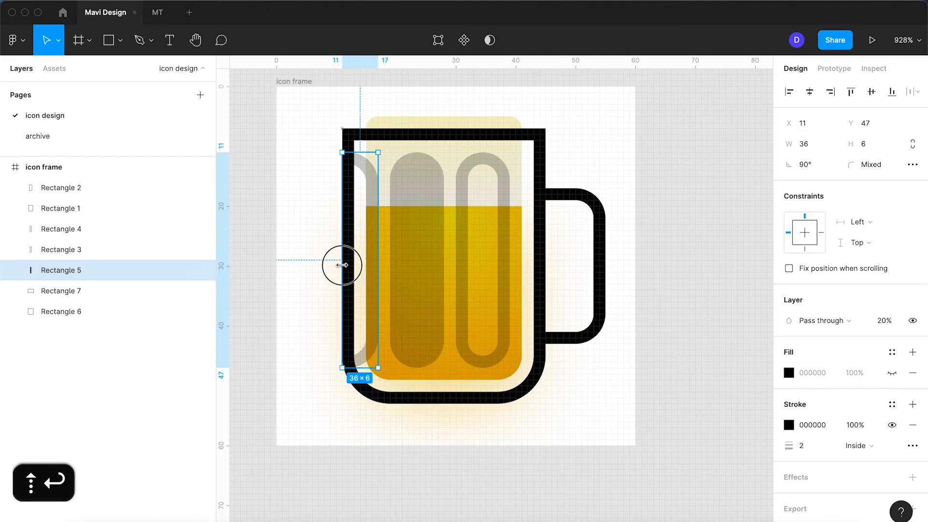
# - Give the middle groove a black 2 px inside stroke and hide its fill
pyautogui.click(406, 209)
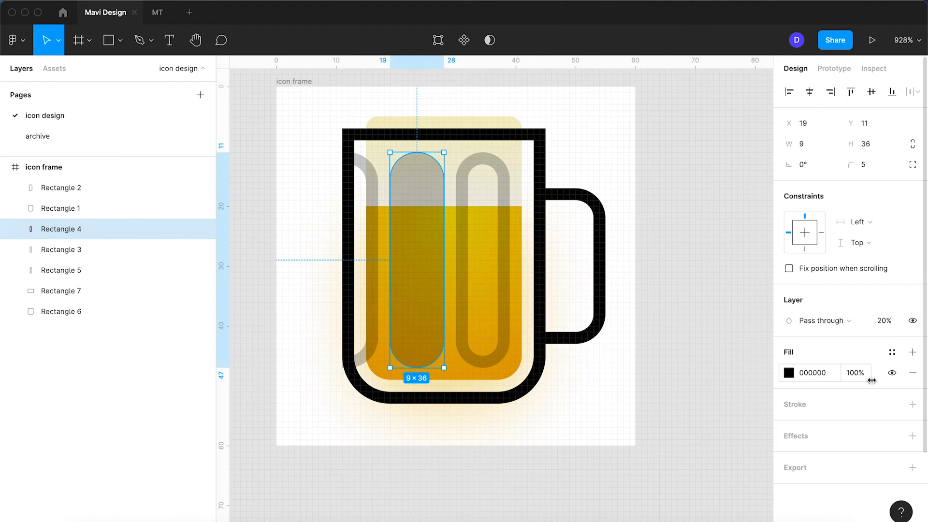
pyautogui.click(913, 406)
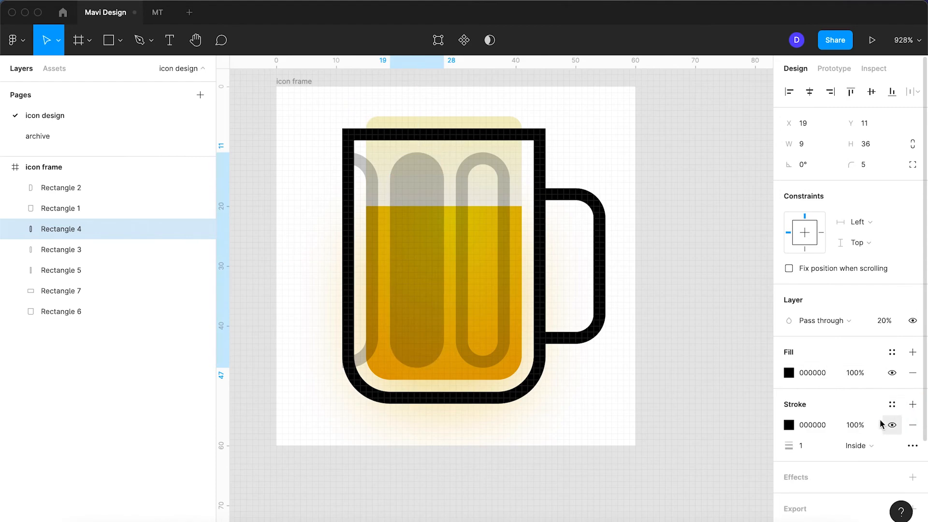
pyautogui.click(892, 373)
pyautogui.click(823, 445)
pyautogui.press('Up')
pyautogui.press('Return')
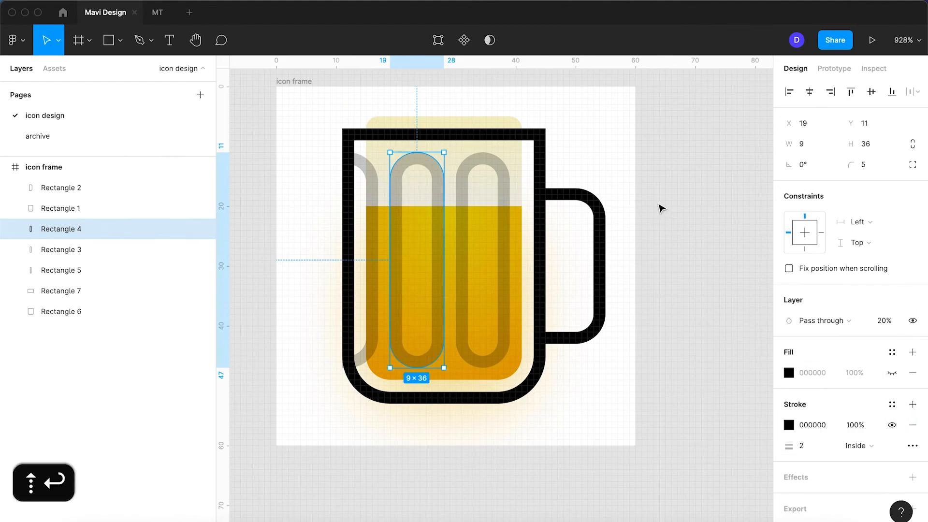
pyautogui.click(616, 150)
# - Shorten all three grooves together to a height of 30 px by lowering their upper ends
pyautogui.scroll(-5, 615, 150)
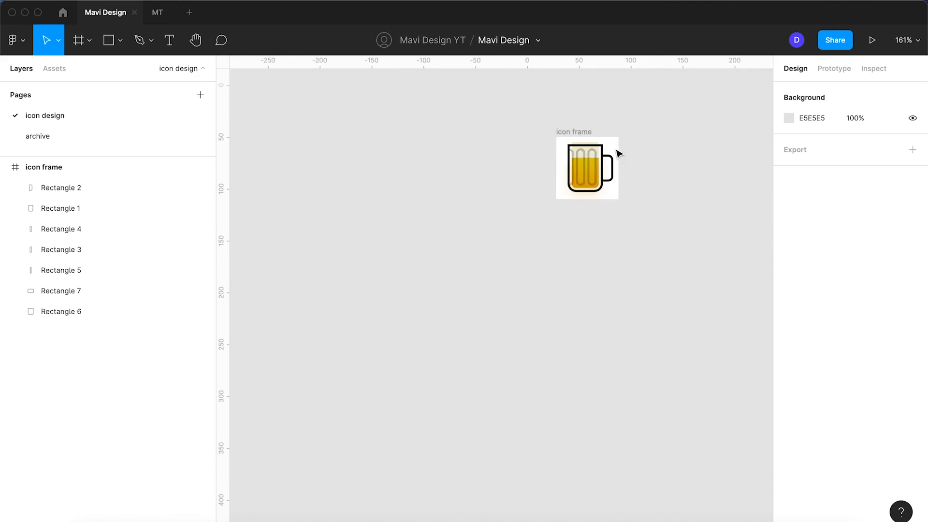
pyautogui.scroll(3, 617, 151)
pyautogui.click(549, 188)
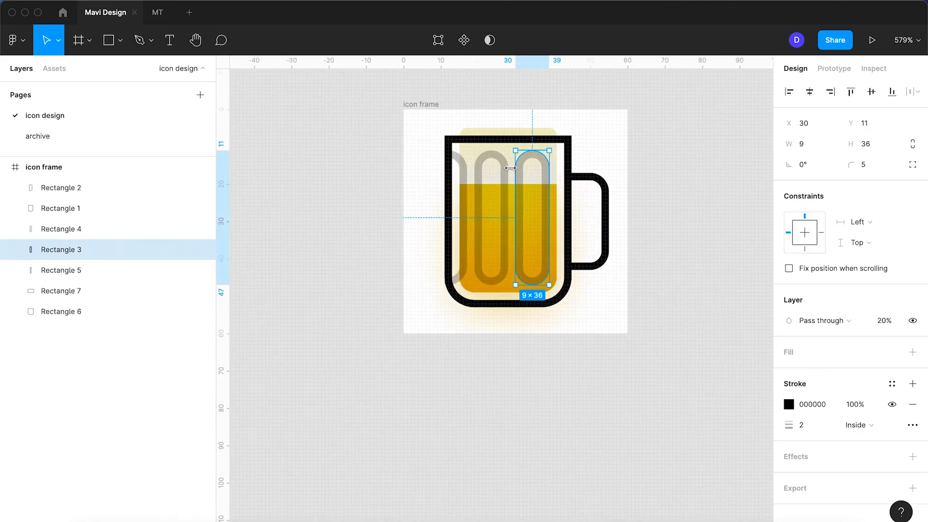
pyautogui.keyDown('shift'); pyautogui.click(491, 167); pyautogui.keyUp('shift')
pyautogui.keyDown('shift'); pyautogui.click(465, 167); pyautogui.keyUp('shift')
pyautogui.moveTo(486, 151); pyautogui.dragTo(486, 175)
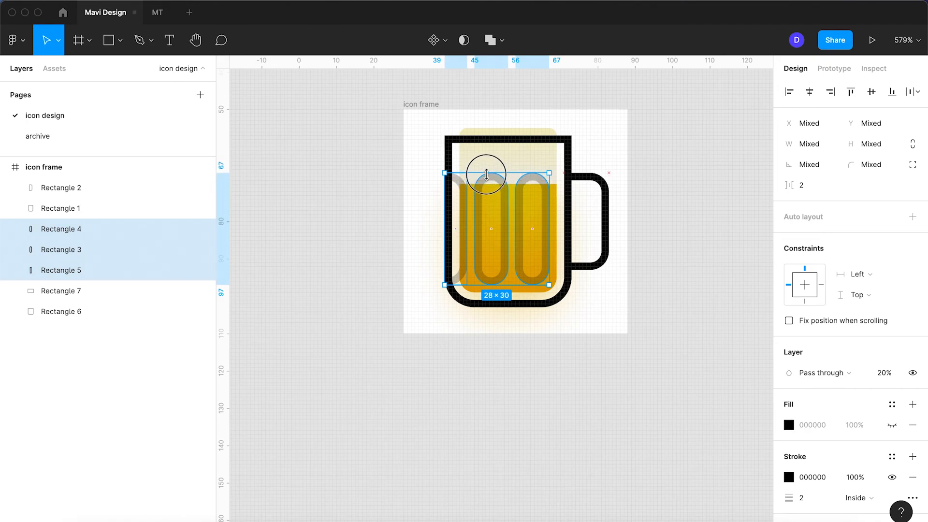
pyautogui.click(616, 157)
pyautogui.scroll(-5, 615, 158)
pyautogui.moveTo(681, 168); pyautogui.dragTo(613, 213)
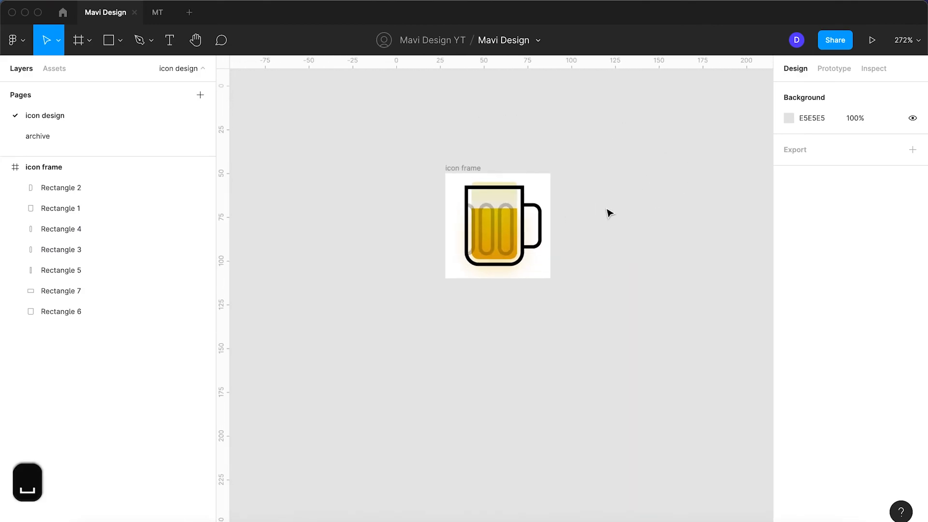
pyautogui.scroll(5, 540, 185)
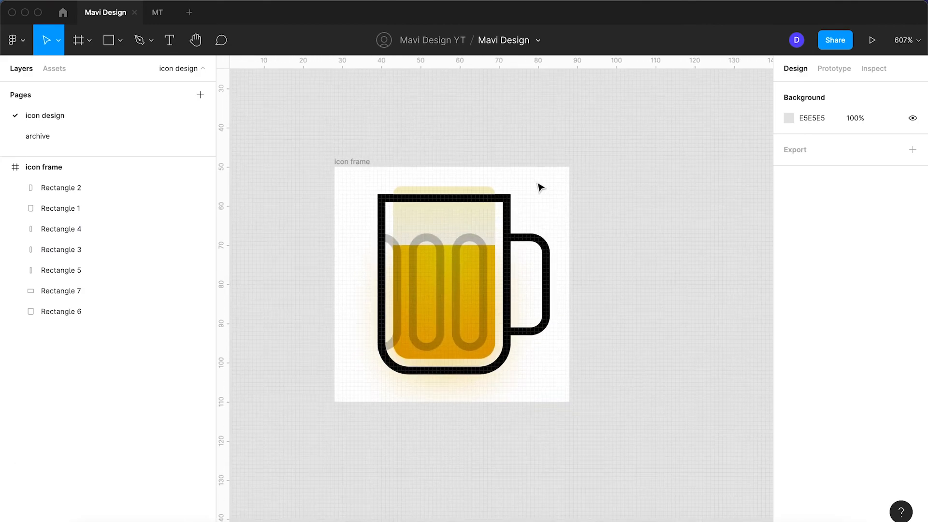
# - Lower the foam's upper edge inside the mug, reducing its height to 9 px
pyautogui.click(474, 197)
pyautogui.scroll(3, 472, 198)
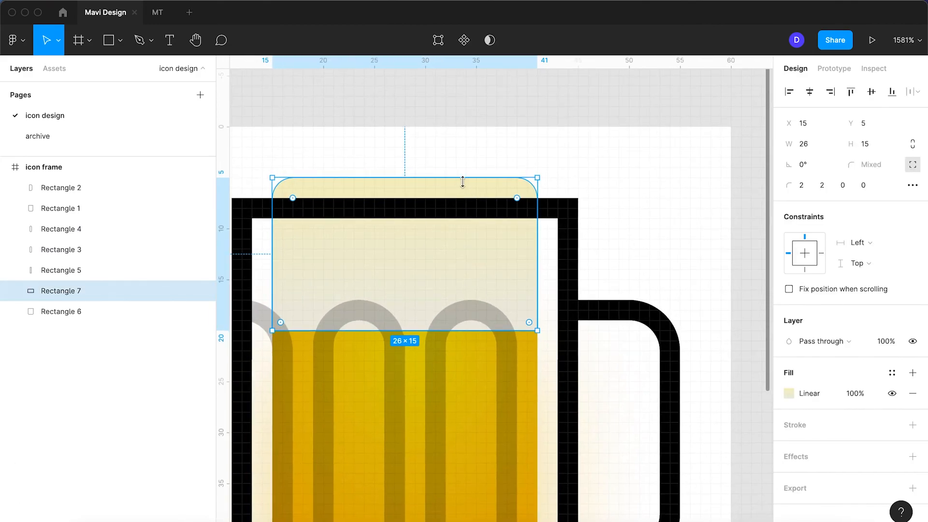
pyautogui.moveTo(472, 179); pyautogui.dragTo(477, 238)
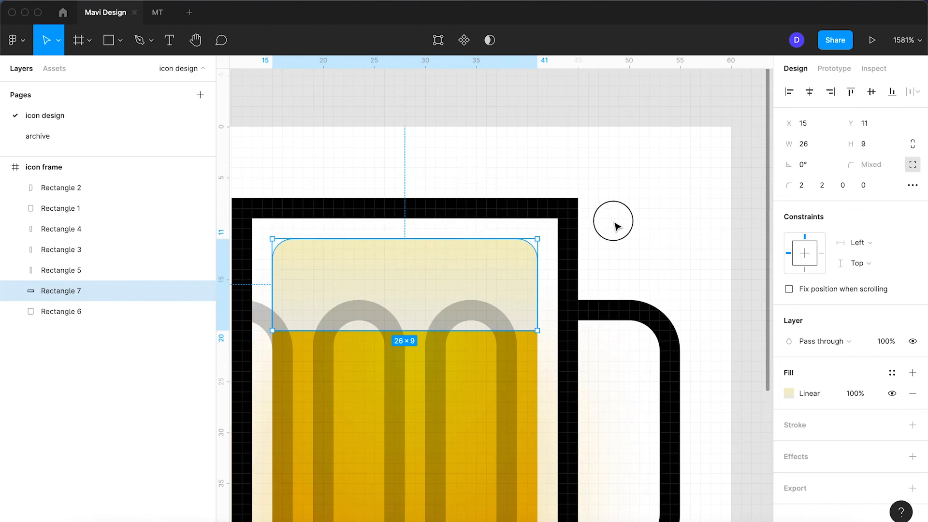
pyautogui.click(616, 226)
pyautogui.scroll(-10, 617, 224)
pyautogui.scroll(6, 613, 225)
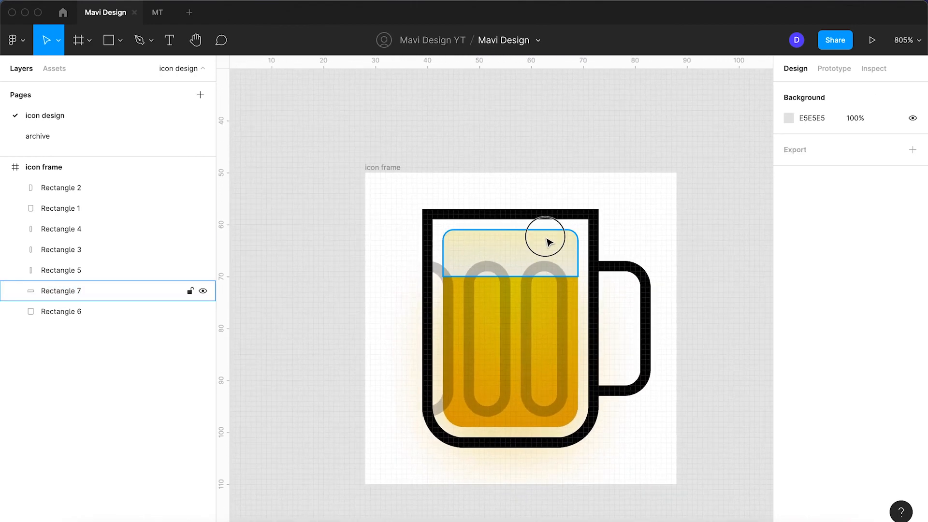
# - Square off the foam's two upper corners by setting their radii to 0
pyautogui.click(549, 241)
pyautogui.scroll(3, 541, 243)
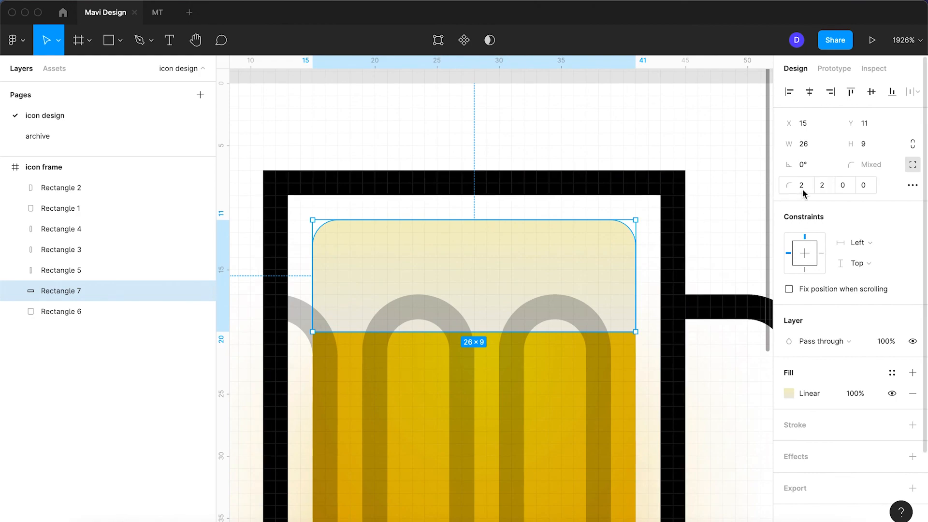
pyautogui.scroll(-3, 506, 268)
pyautogui.scroll(2, 502, 269)
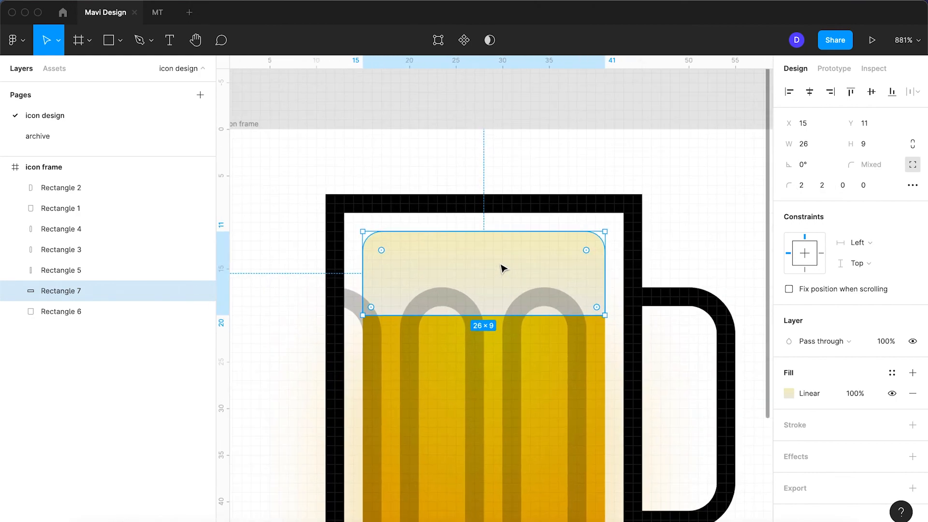
pyautogui.click(800, 186)
pyautogui.write('0')
pyautogui.click(825, 186)
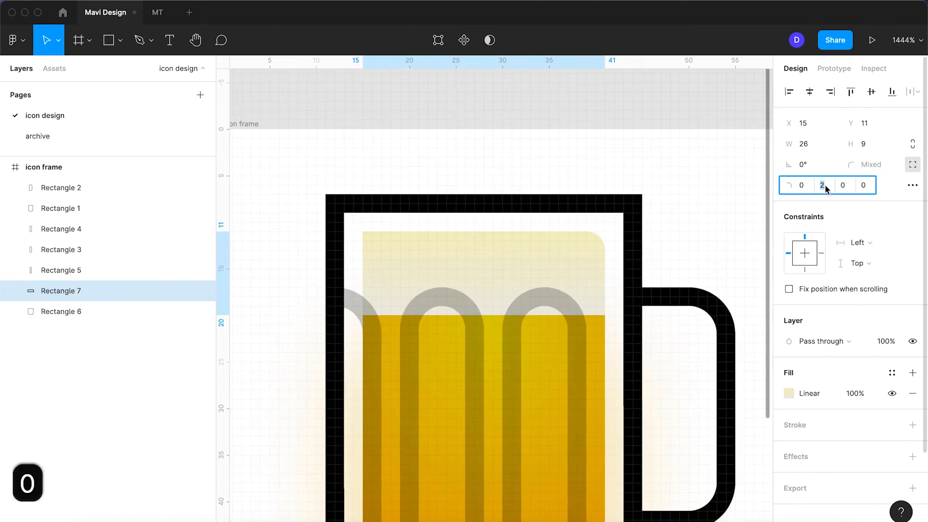
pyautogui.write('0')
pyautogui.press('Return')
pyautogui.click(694, 211)
# - Examine the finished beer mug icon at small and enlarged sizes
pyautogui.scroll(-4, 695, 212)
pyautogui.scroll(-2, 694, 212)
pyautogui.press('space')
pyautogui.moveTo(694, 212); pyautogui.dragTo(623, 220)
pyautogui.scroll(4, 616, 222)
pyautogui.click(645, 219)
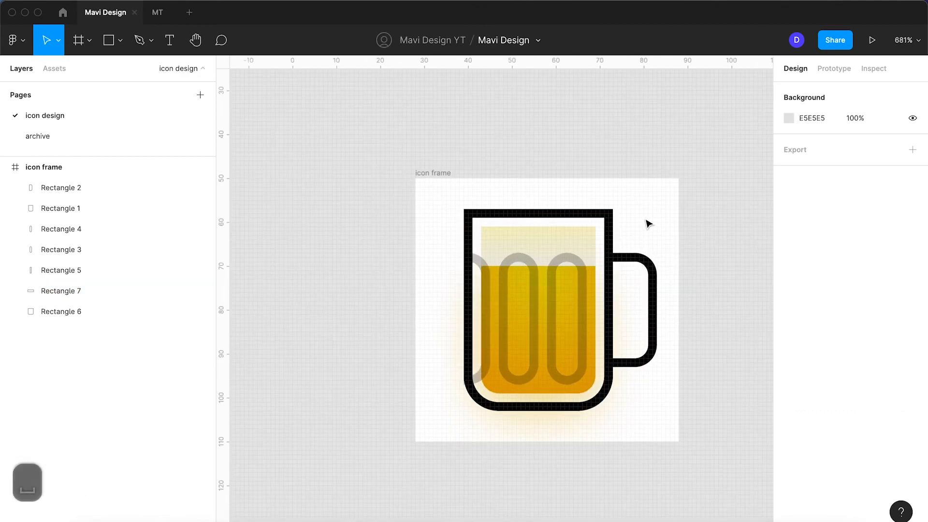
pyautogui.press('space')
pyautogui.moveTo(658, 217); pyautogui.dragTo(596, 203)
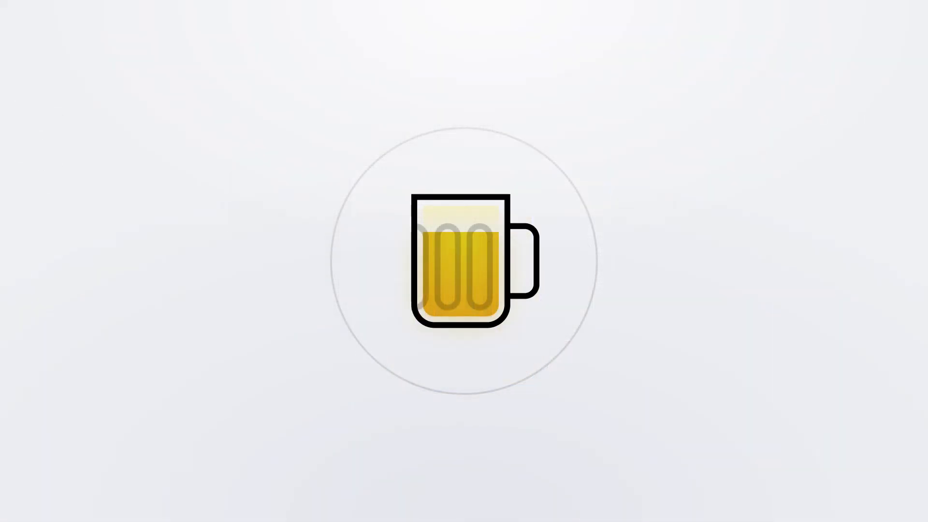